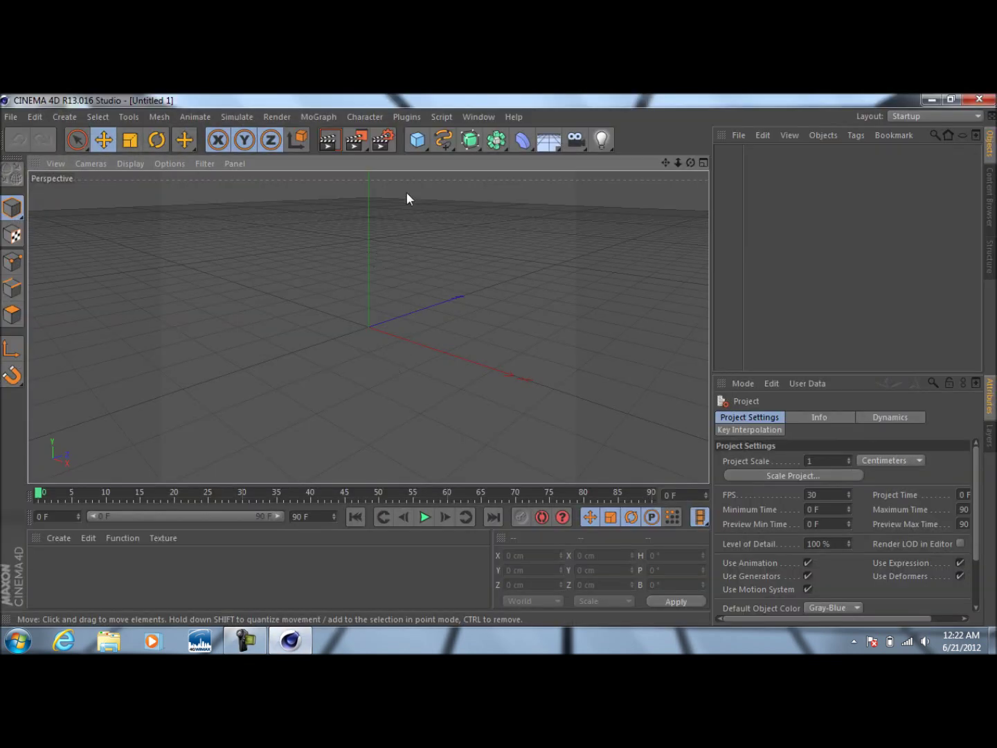
# Add a sphere primitive to the scene and duplicate it in place
pyautogui.click(414, 142)
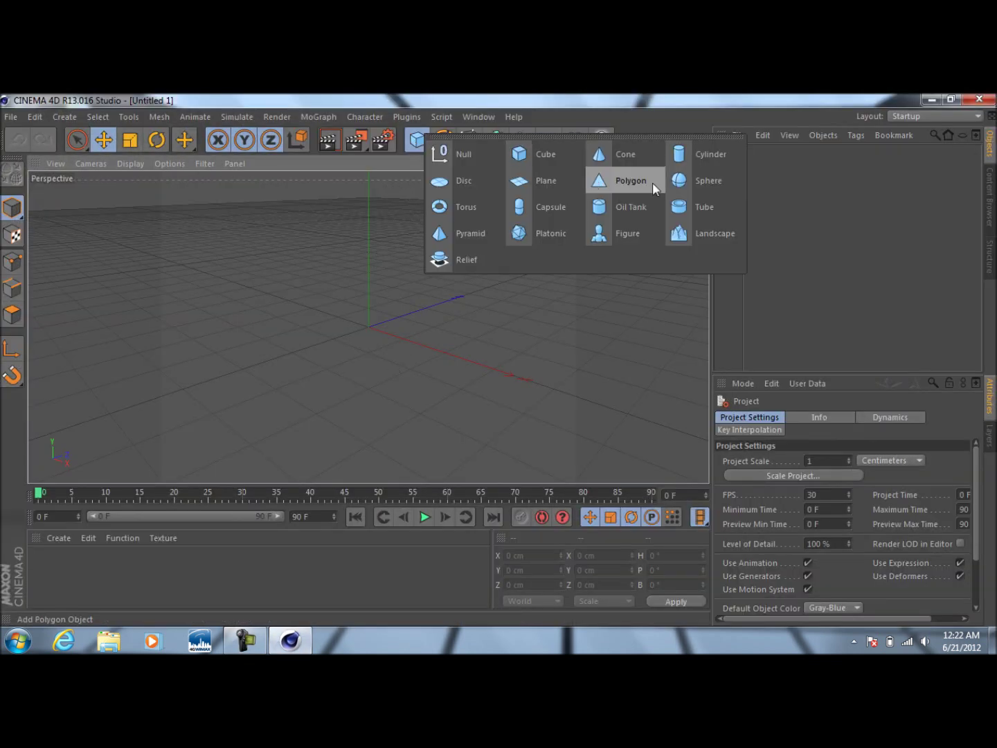
pyautogui.click(701, 188)
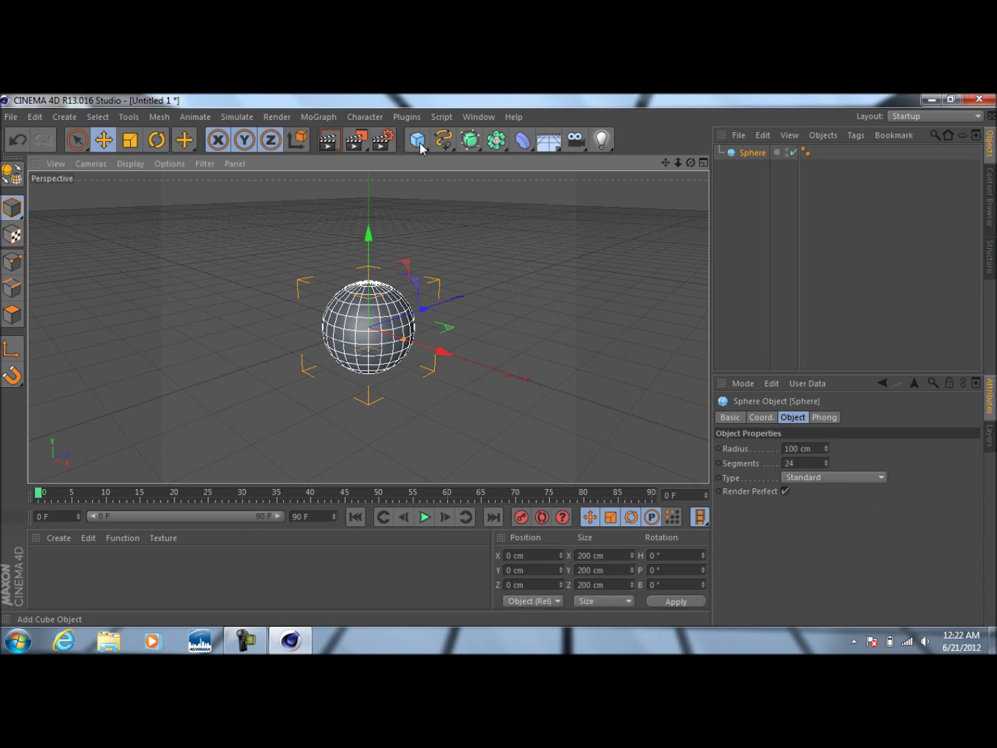
pyautogui.click(753, 153)
pyautogui.hotkey('ctrl', 'c')
pyautogui.hotkey('ctrl', 'v')
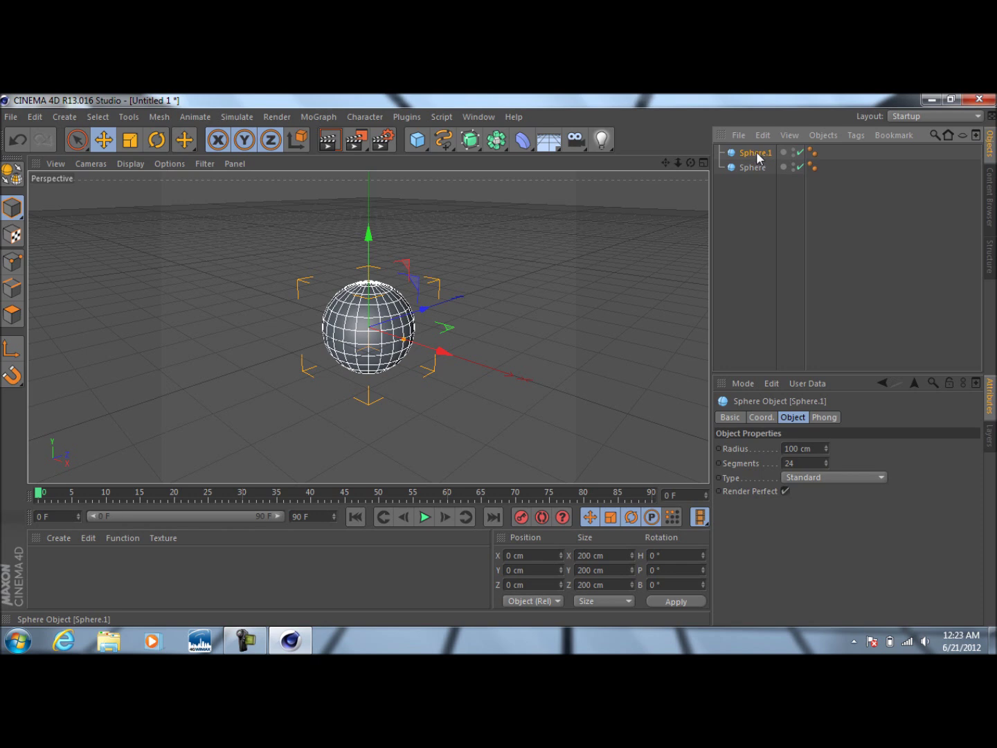
# Rename the duplicated sphere "Core" and the original sphere "Shell"
pyautogui.doubleClick(758, 153)
pyautogui.write('Core')
pyautogui.press('Return')
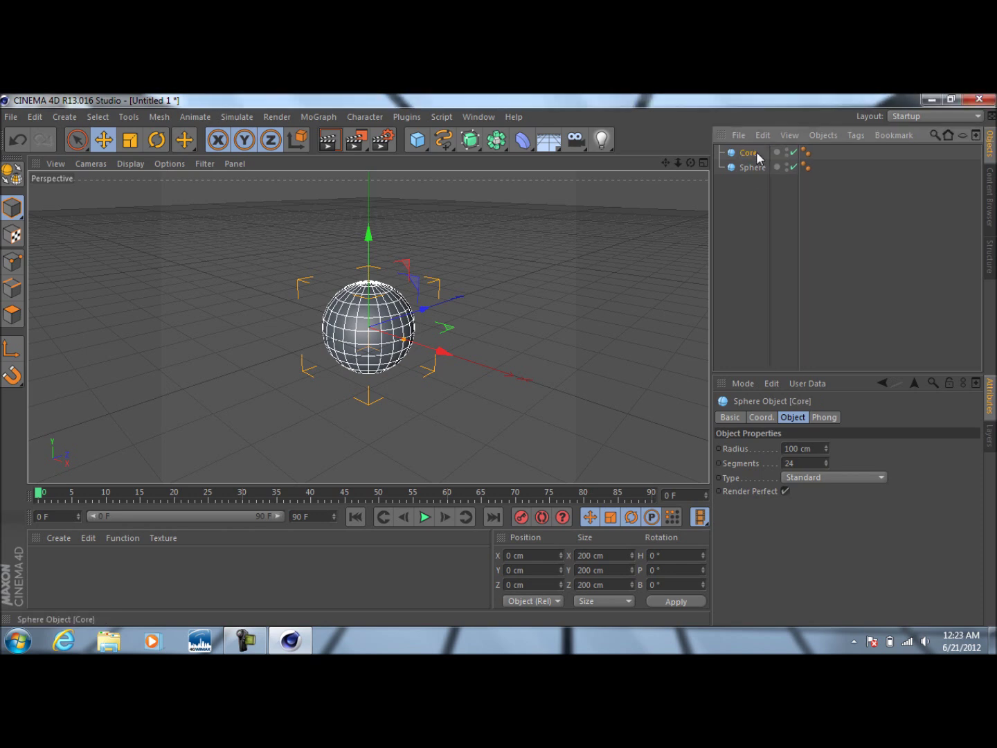
pyautogui.doubleClick(757, 169)
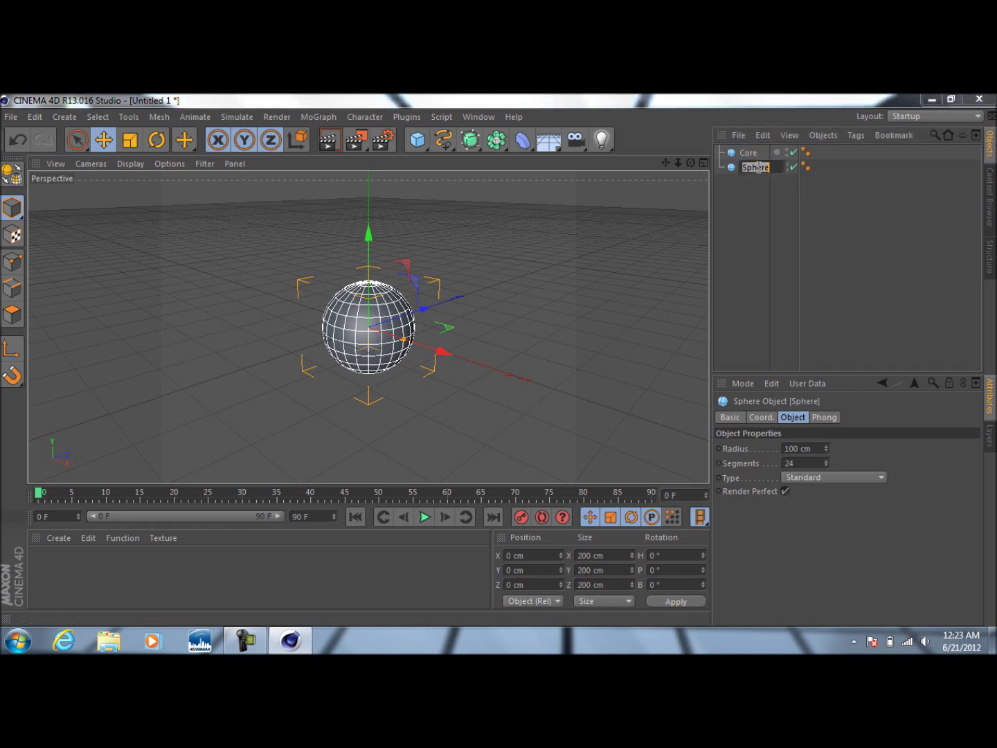
pyautogui.write('Shell')
pyautogui.press('Return')
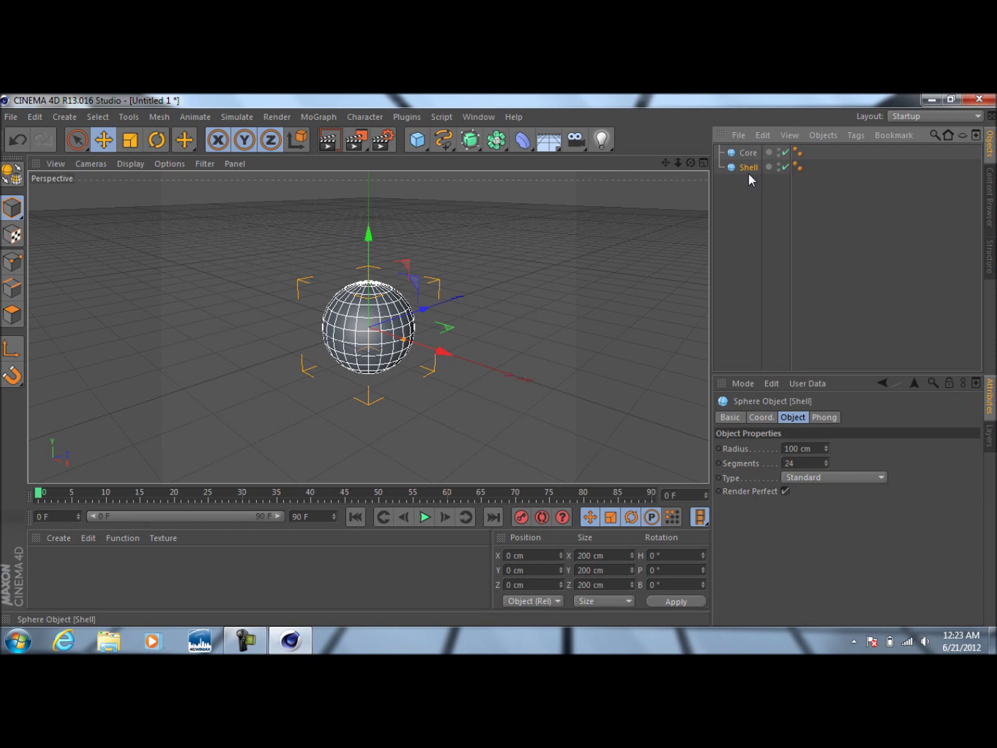
# Make the Shell editable and select its polygons in the positive X, positive Z quarter of the upper half in the Top view
pyautogui.press('c')
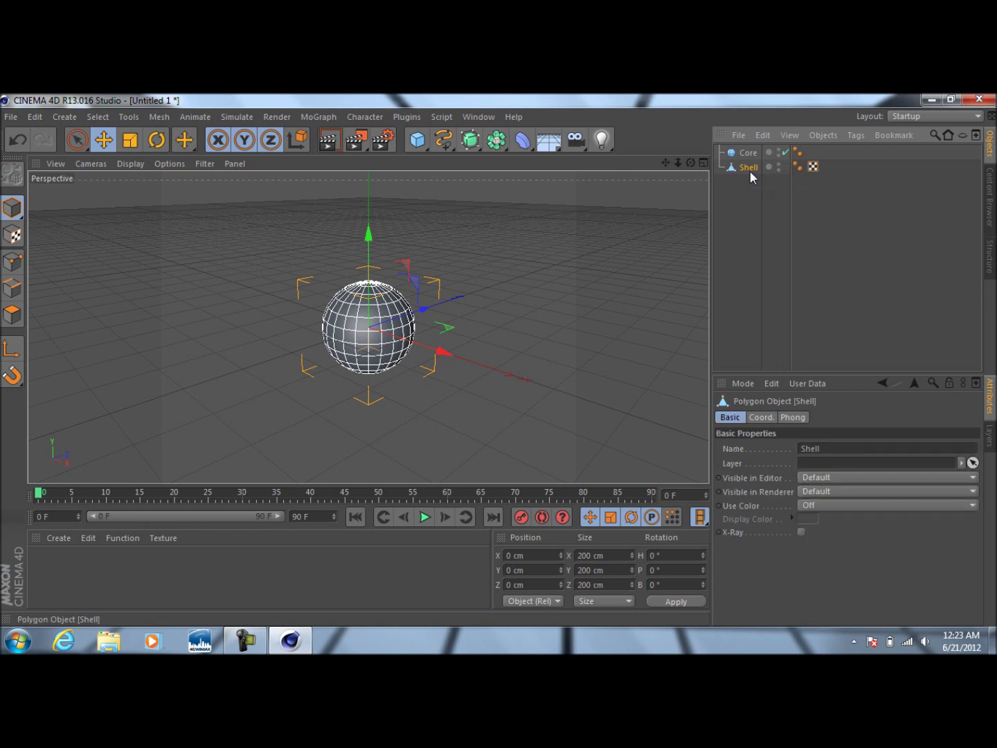
pyautogui.click(14, 317)
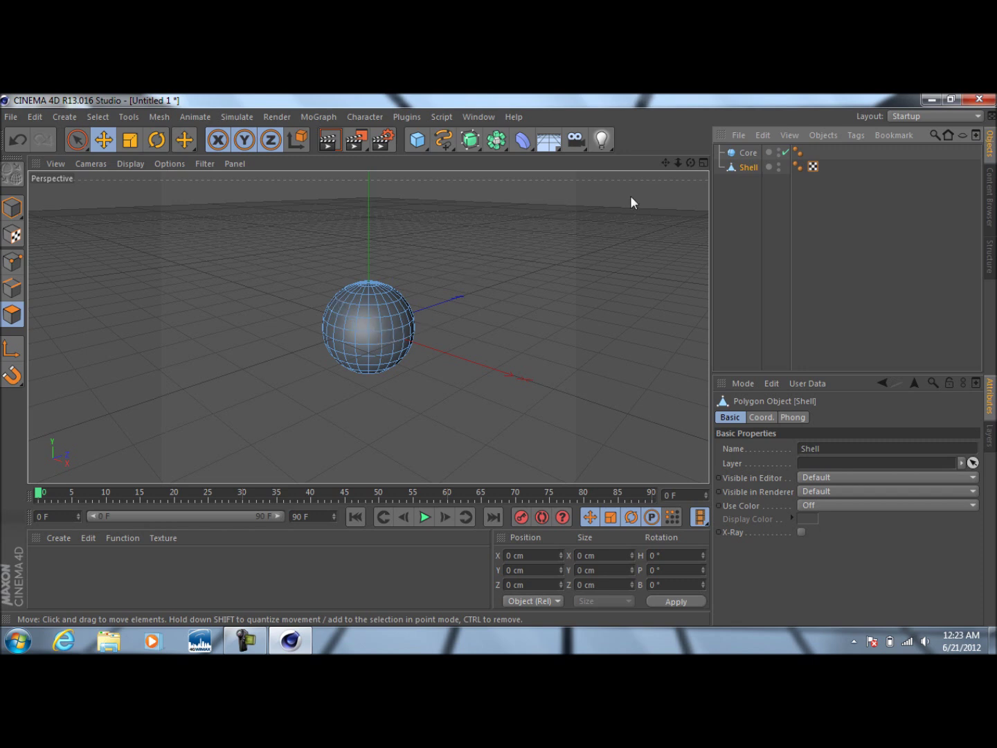
pyautogui.click(704, 162)
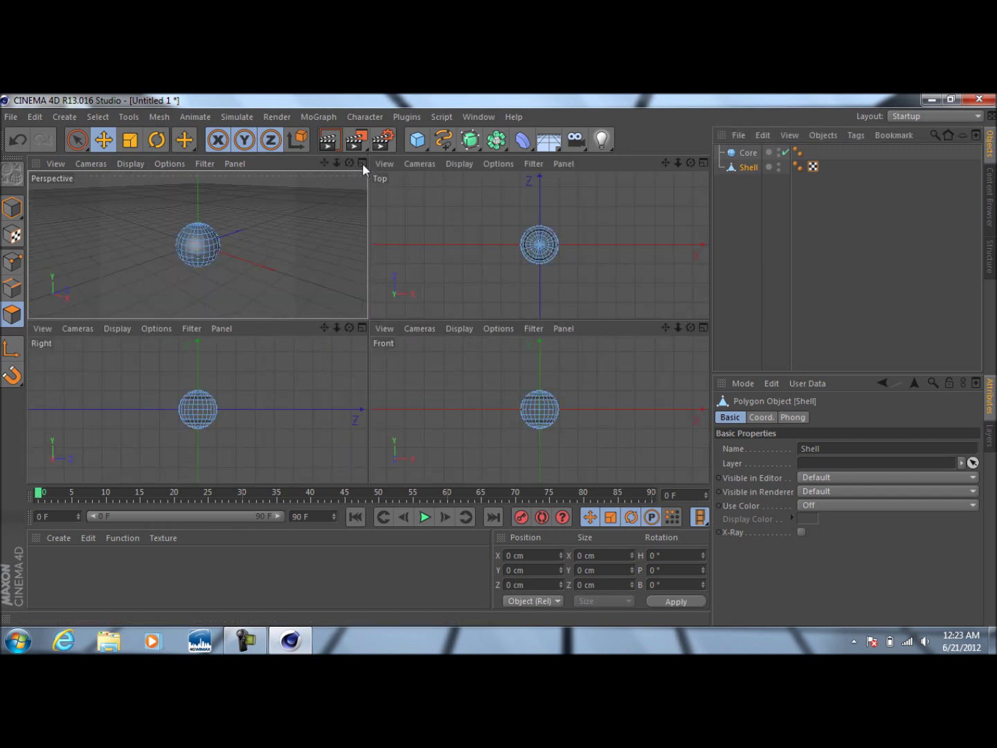
pyautogui.click(703, 163)
pyautogui.scroll(5, 346, 305)
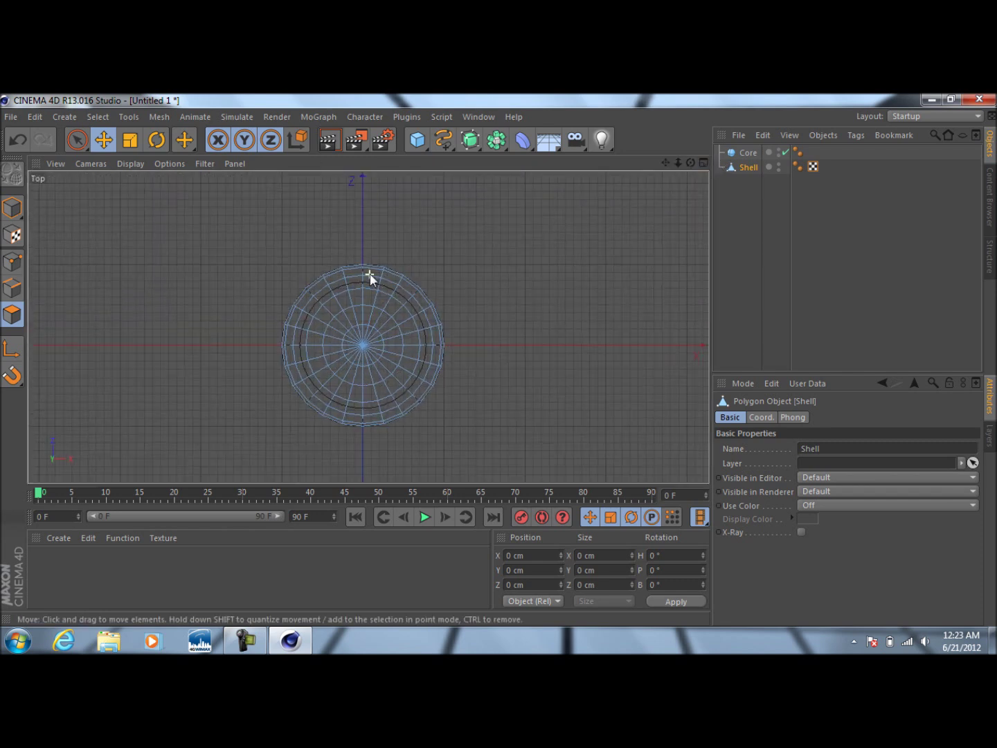
pyautogui.scroll(2, 370, 277)
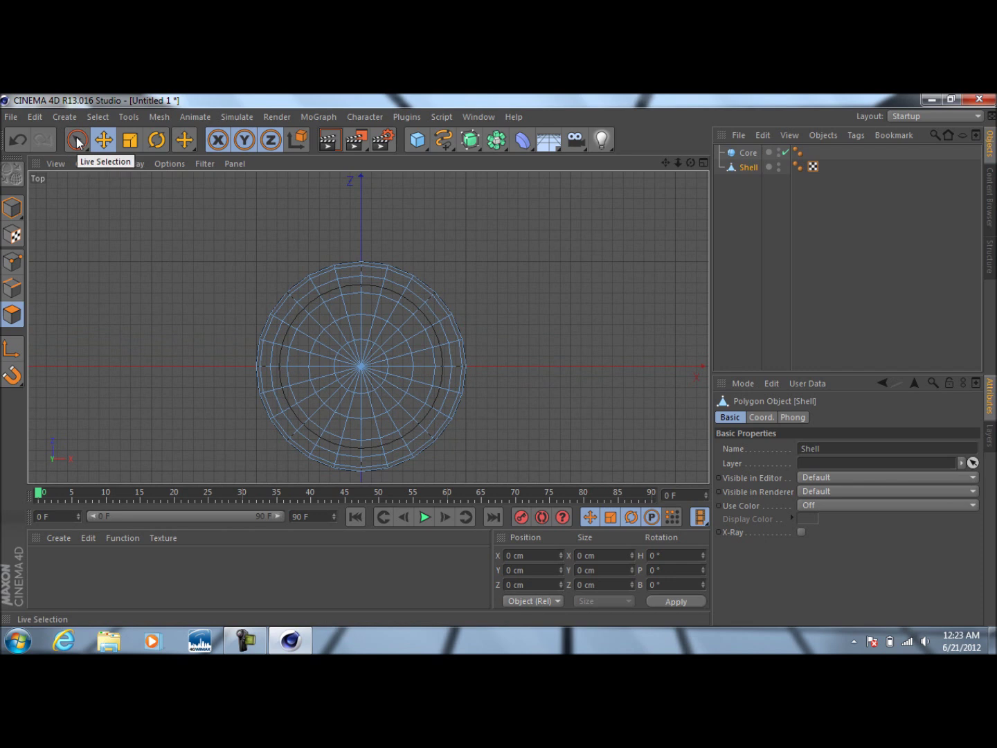
pyautogui.click(77, 140)
pyautogui.click(429, 350)
pyautogui.click(395, 345)
pyautogui.click(369, 291)
pyautogui.click(374, 271)
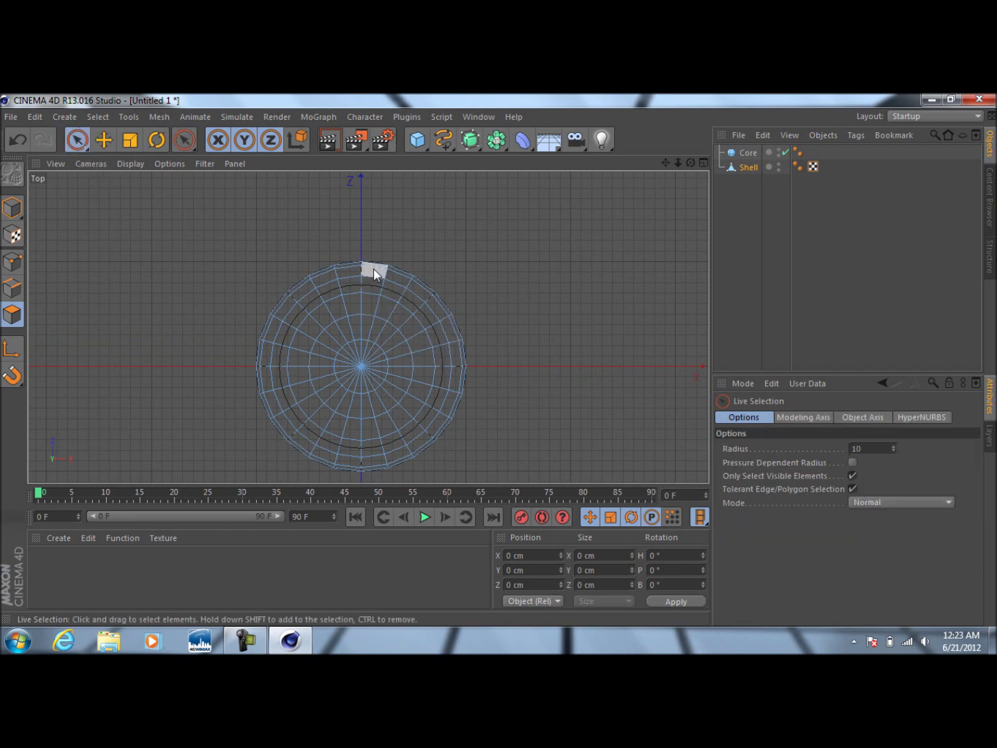
pyautogui.click(374, 273)
pyautogui.moveTo(374, 296)
pyautogui.mouseDown()
pyautogui.moveTo(371, 346)
pyautogui.moveTo(383, 356)
pyautogui.moveTo(385, 347)
pyautogui.moveTo(416, 360)
pyautogui.moveTo(442, 355)
pyautogui.moveTo(441, 344)
pyautogui.moveTo(458, 345)
pyautogui.moveTo(445, 313)
pyautogui.mouseUp()
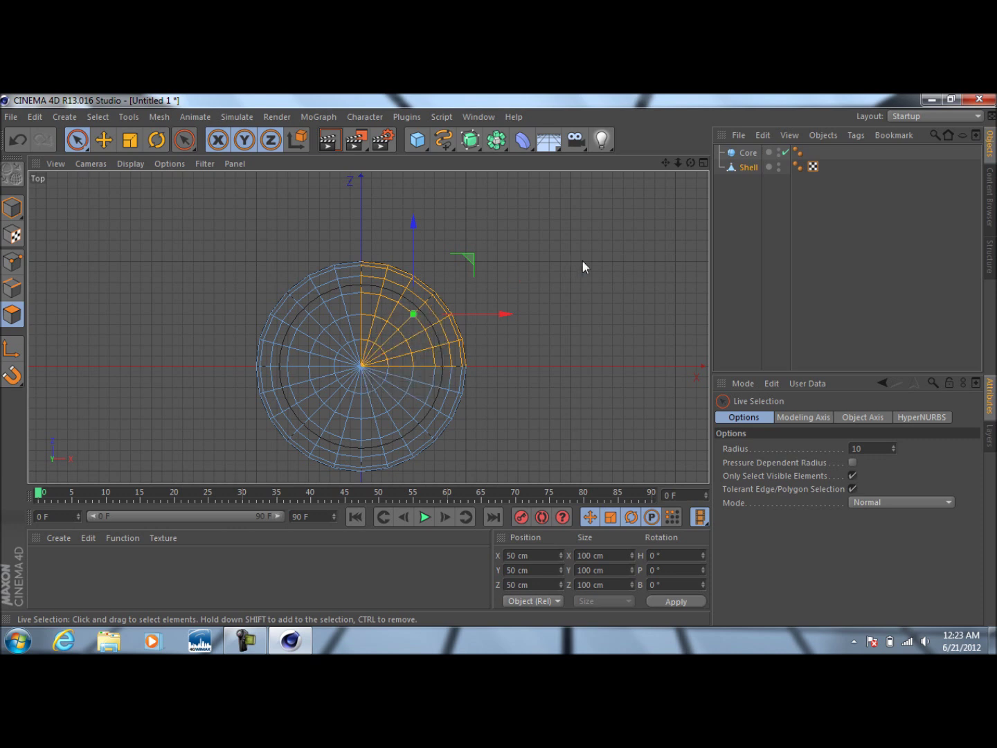
# Split the selected quarter polygons into a separate object and delete the original full Shell sphere
pyautogui.click(704, 162)
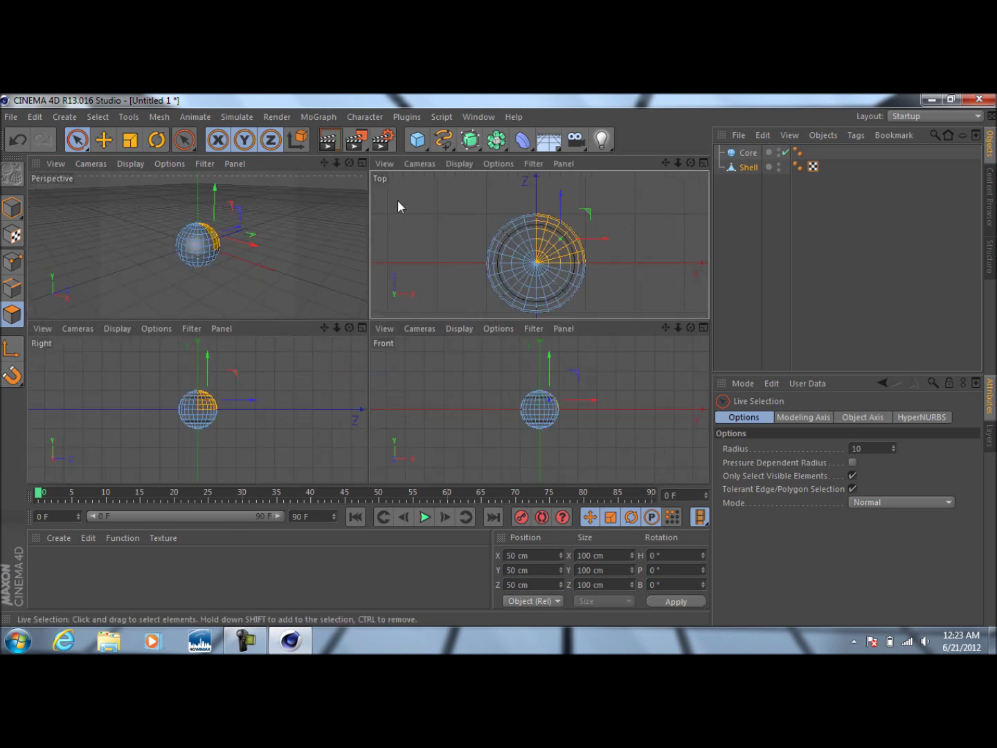
pyautogui.click(363, 163)
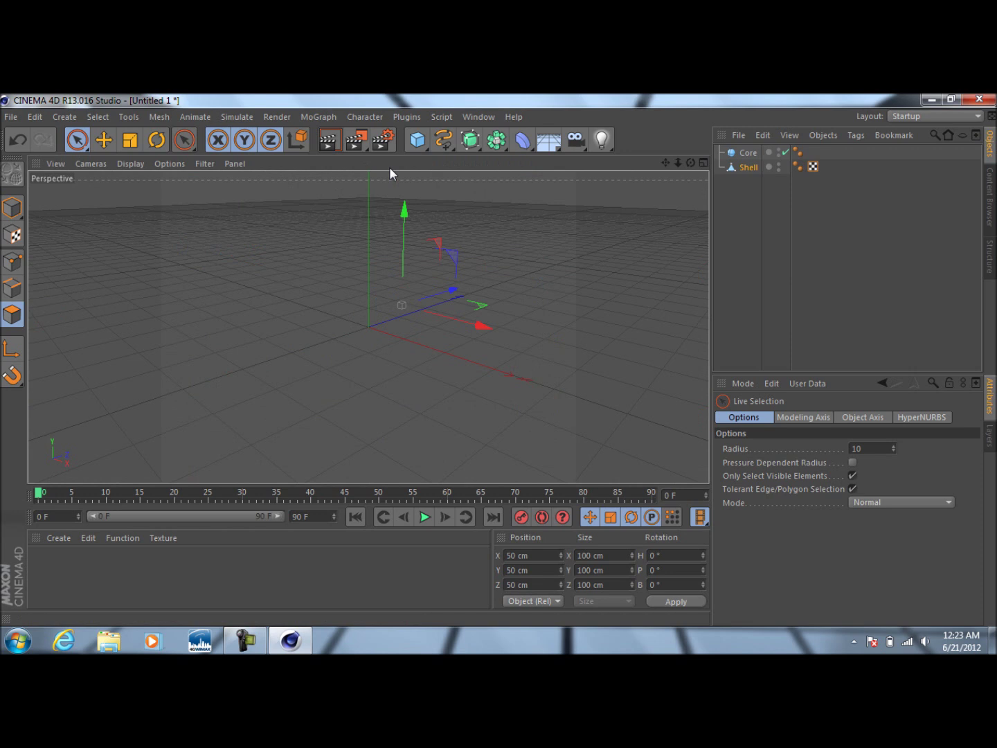
pyautogui.keyDown('alt'); pyautogui.moveTo(368, 326); pyautogui.dragTo(451, 327); pyautogui.keyUp('alt')
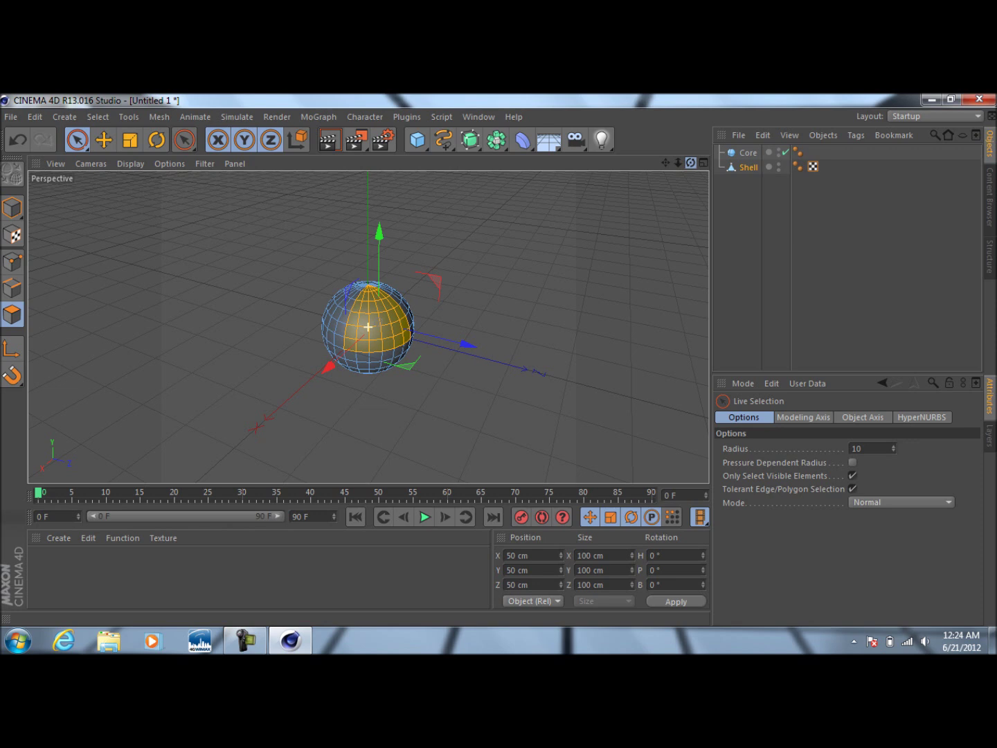
pyautogui.keyDown('alt'); pyautogui.moveTo(369, 327); pyautogui.dragTo(377, 327); pyautogui.keyUp('alt')
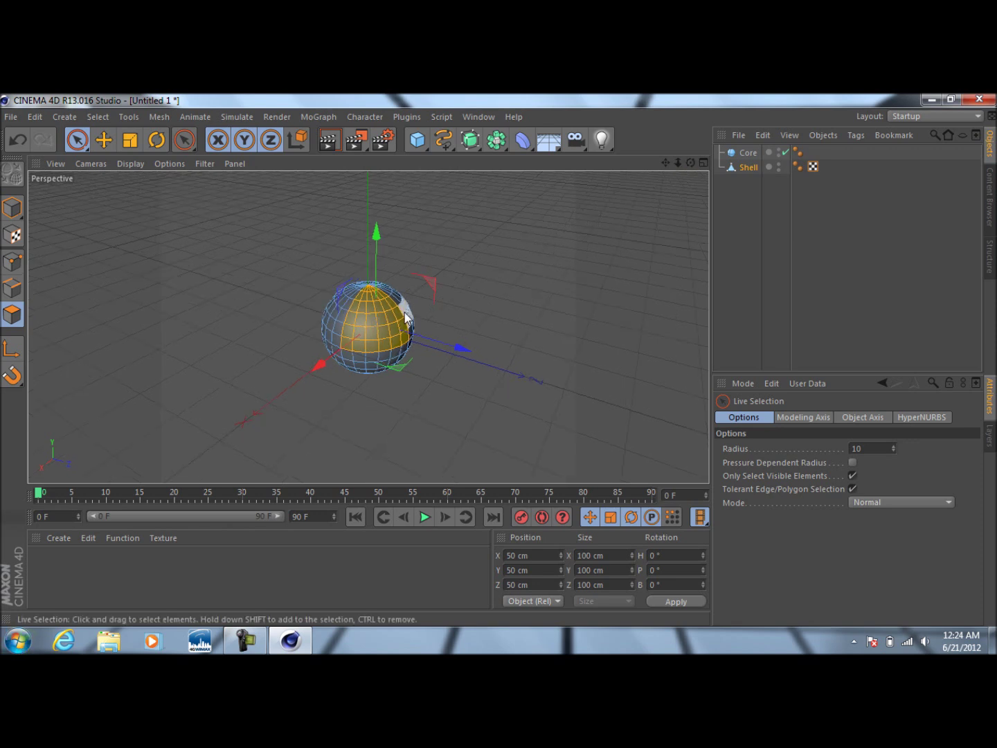
pyautogui.scroll(5, 381, 324)
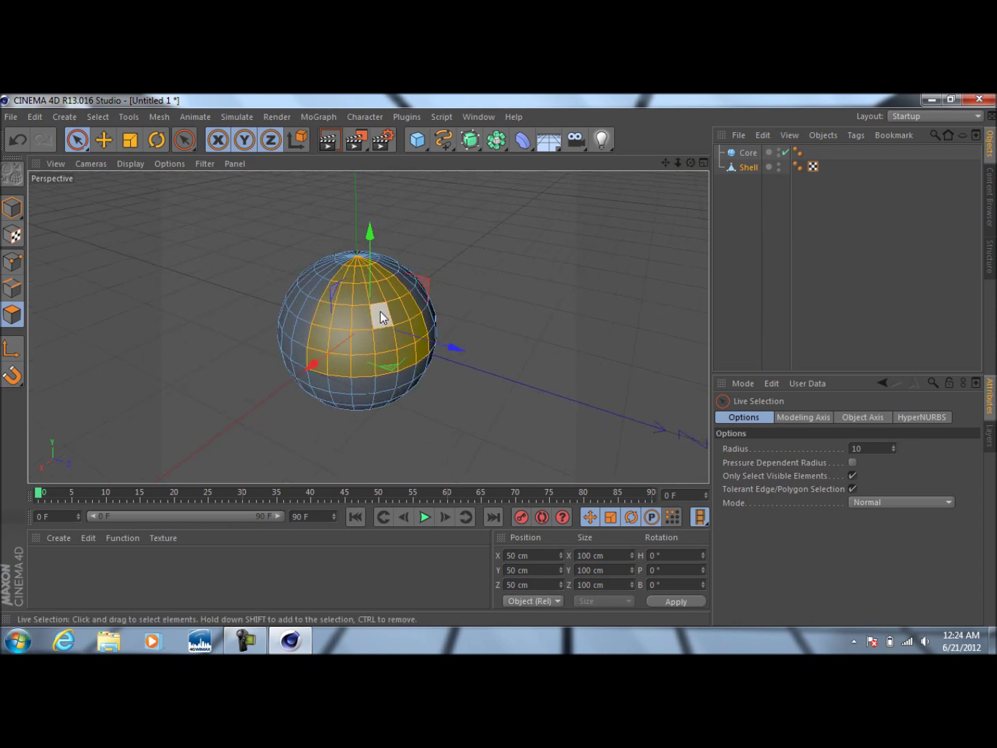
pyautogui.rightClick(381, 312)
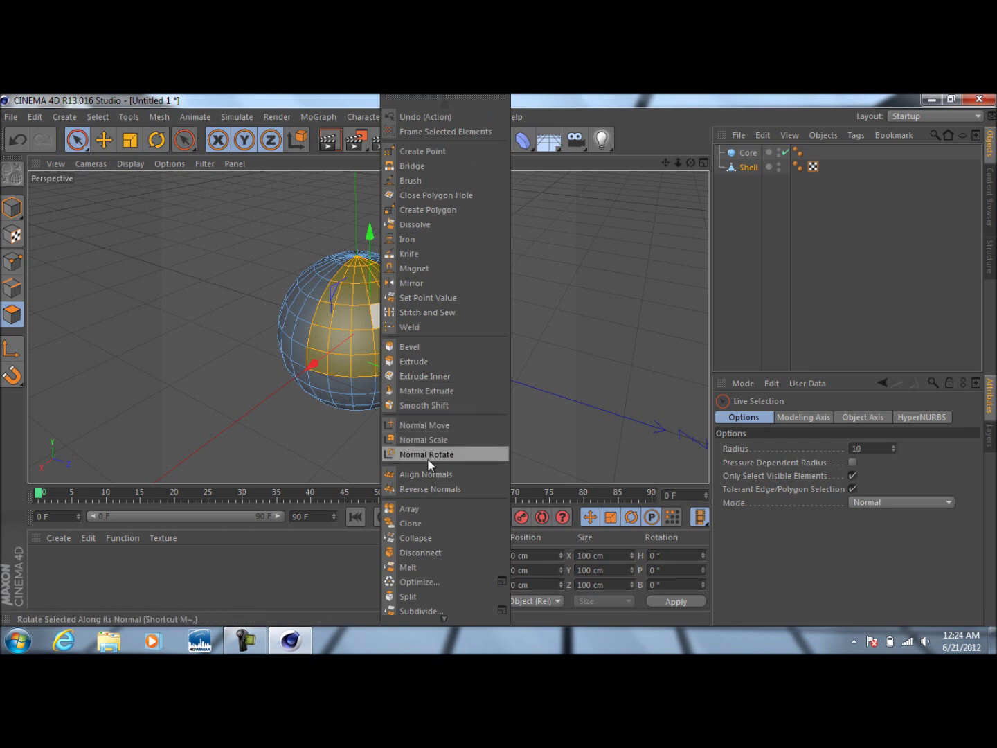
pyautogui.click(463, 593)
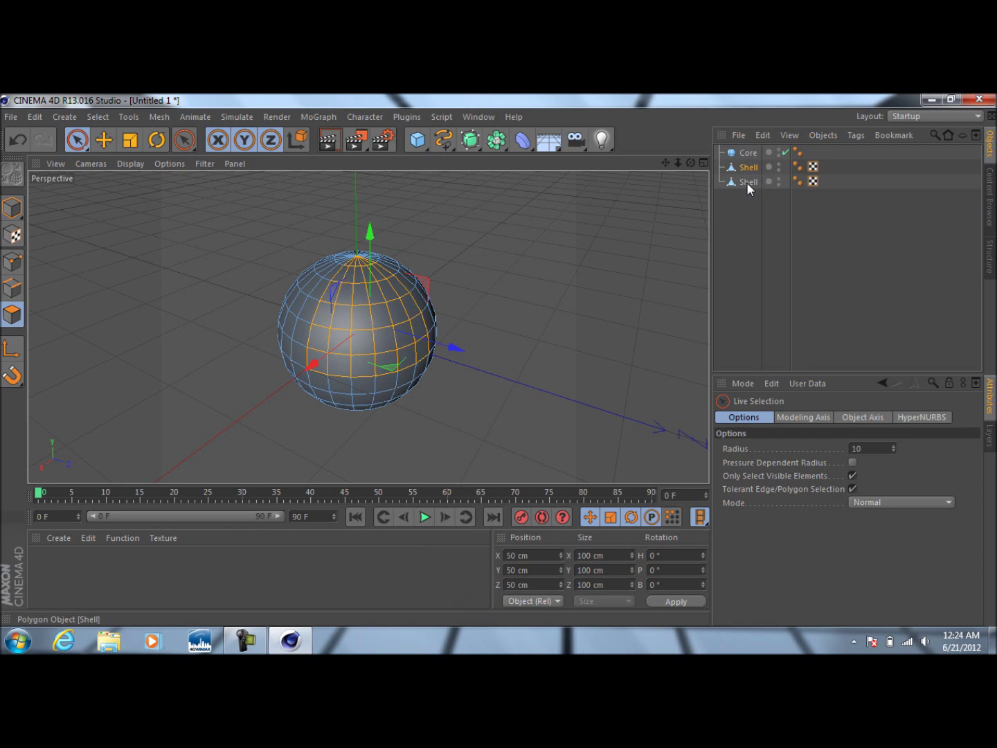
pyautogui.press('Delete')
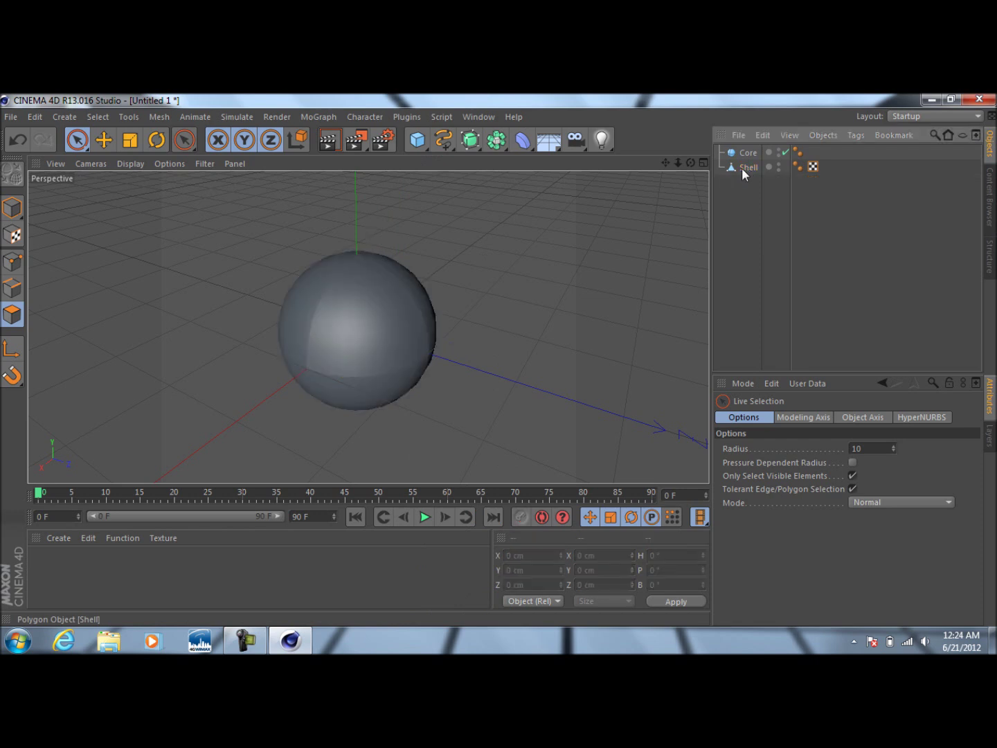
# Select the remaining quarter Shell and disable the Core sphere to isolate the piece in the viewport
pyautogui.click(736, 167)
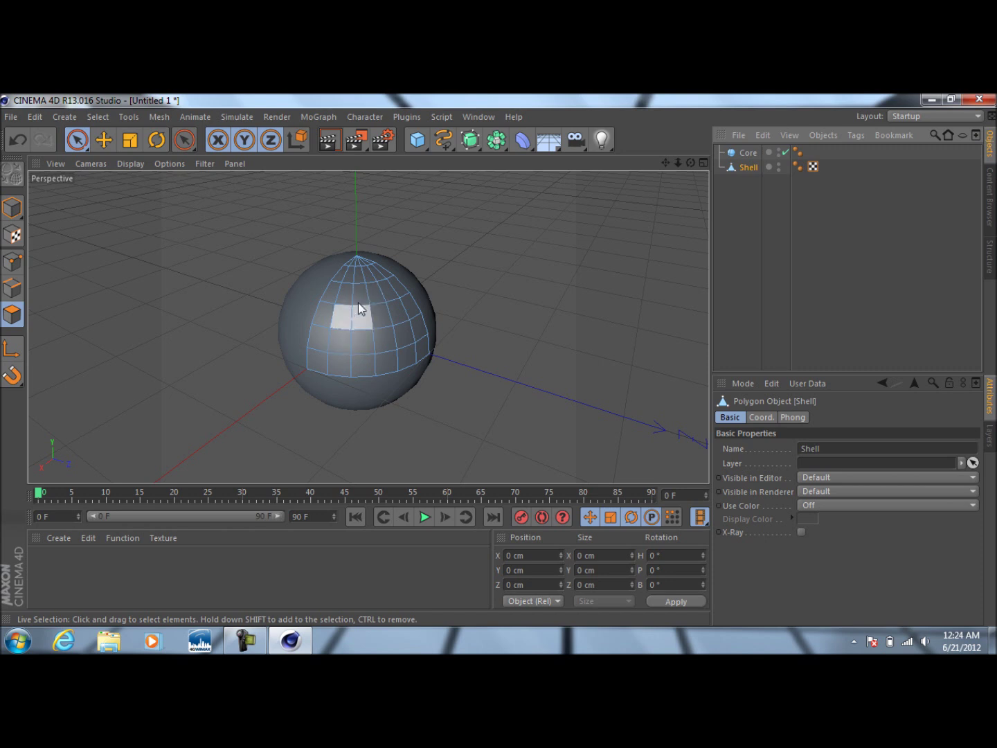
pyautogui.scroll(2, 359, 319)
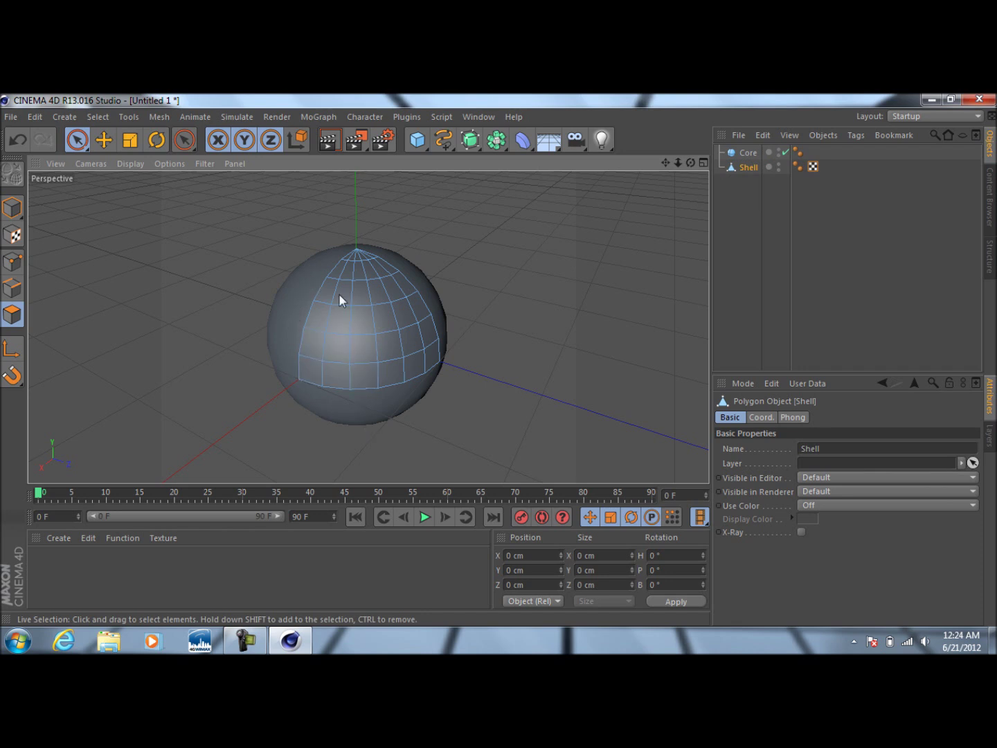
pyautogui.click(787, 153)
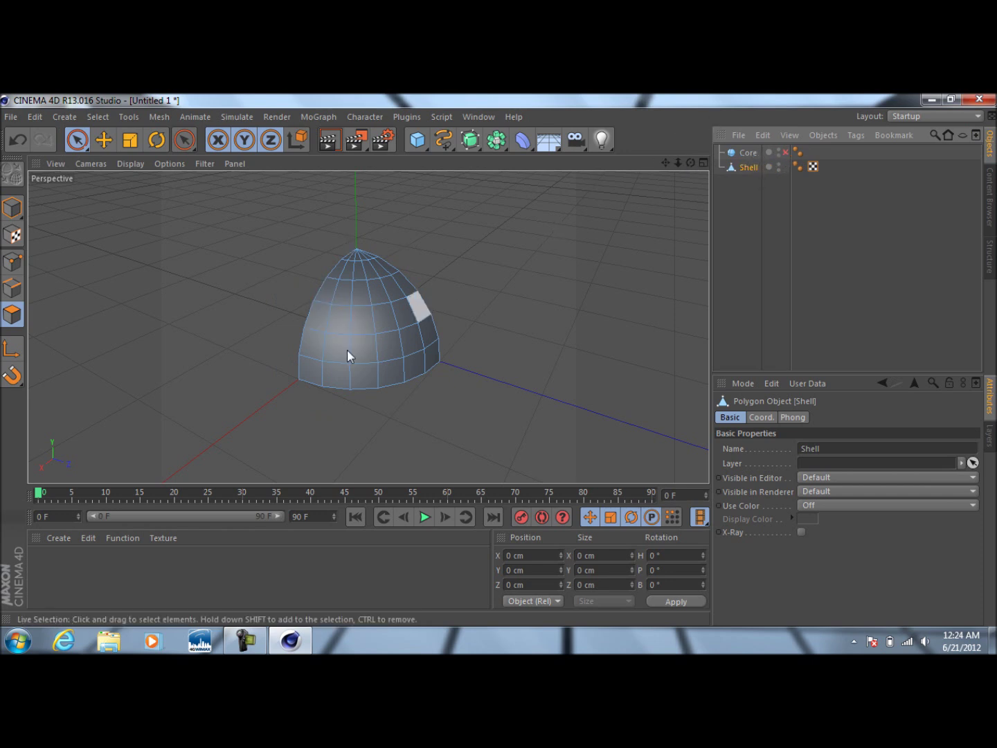
# Select the triangles at the tip of the Shell piece and melt them into a single polygon
pyautogui.scroll(3, 334, 347)
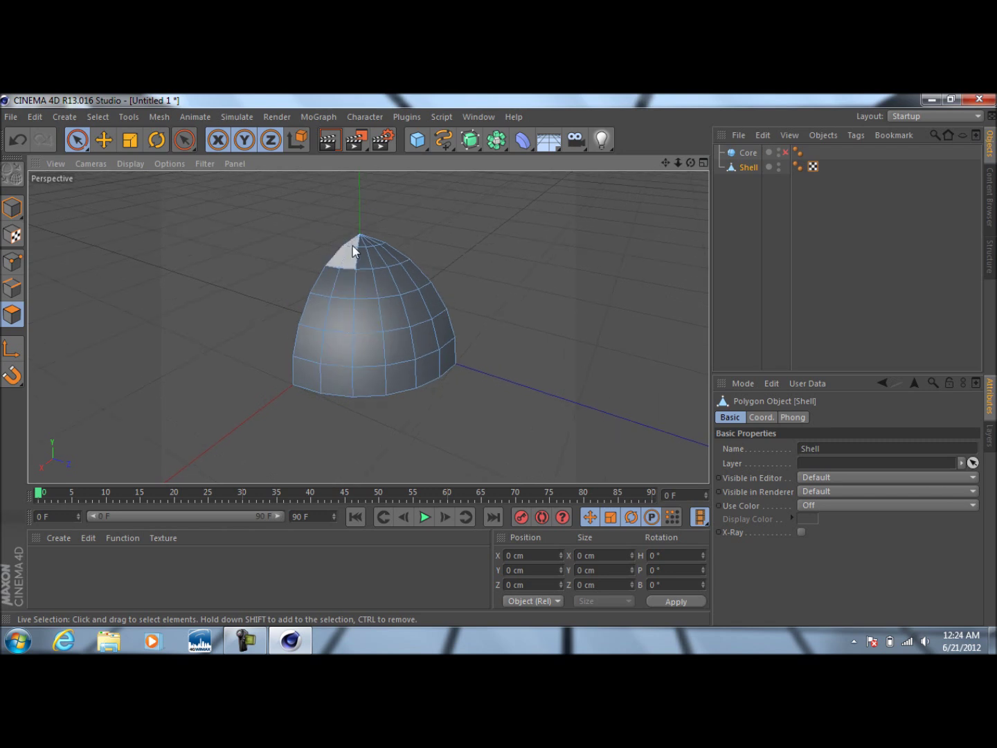
pyautogui.moveTo(690, 162); pyautogui.dragTo(471, 201)
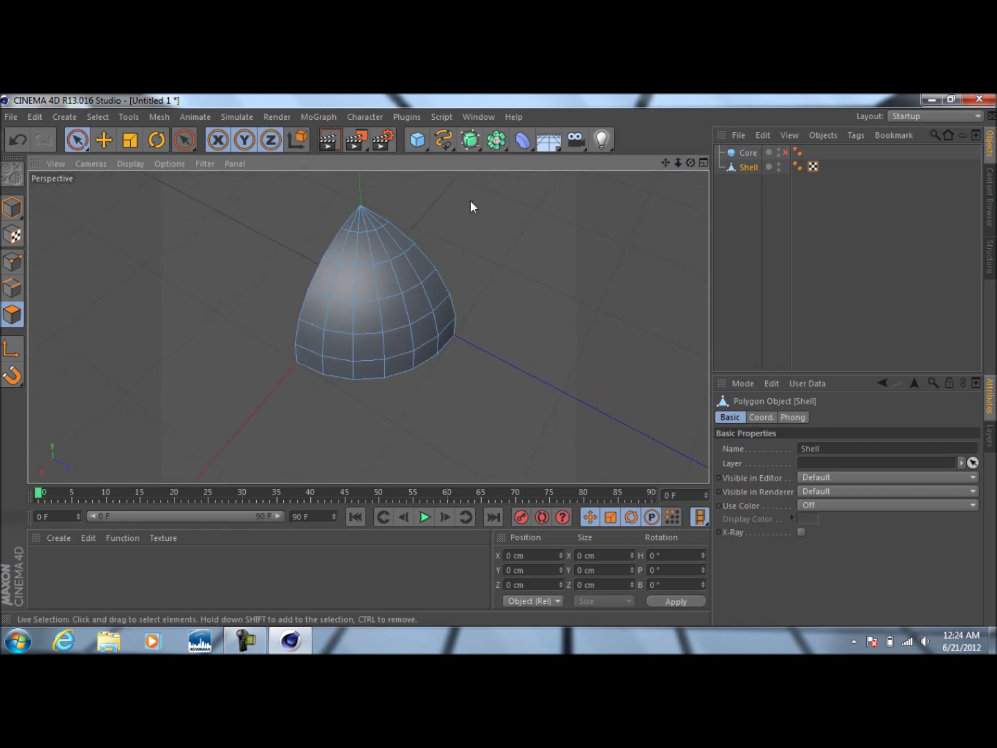
pyautogui.click(364, 222)
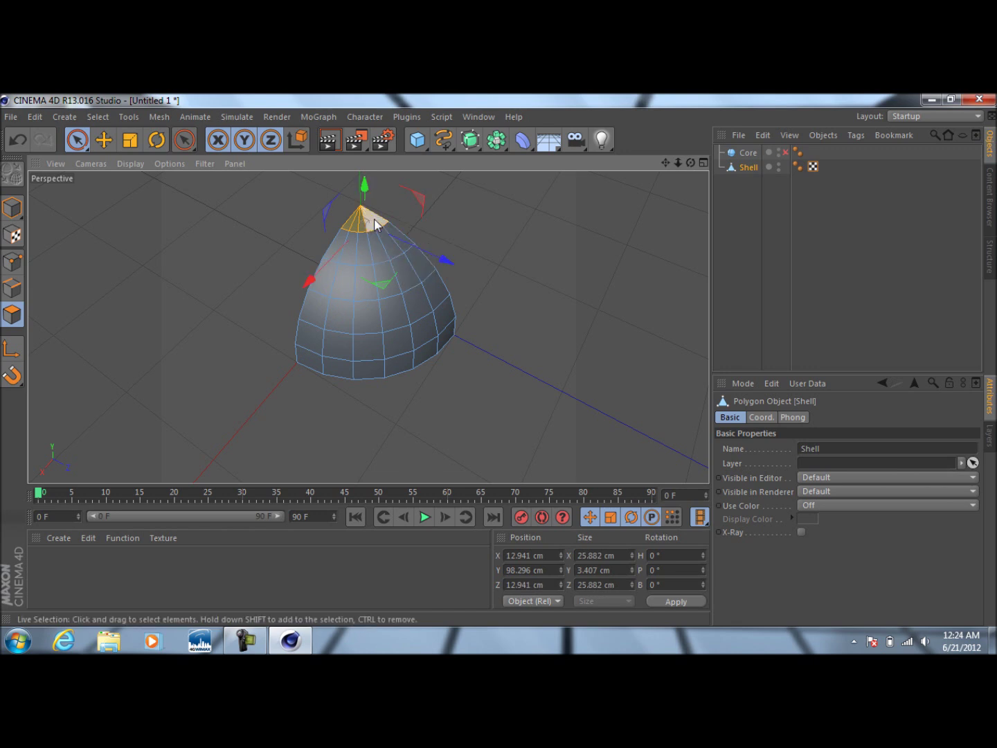
pyautogui.rightClick(375, 225)
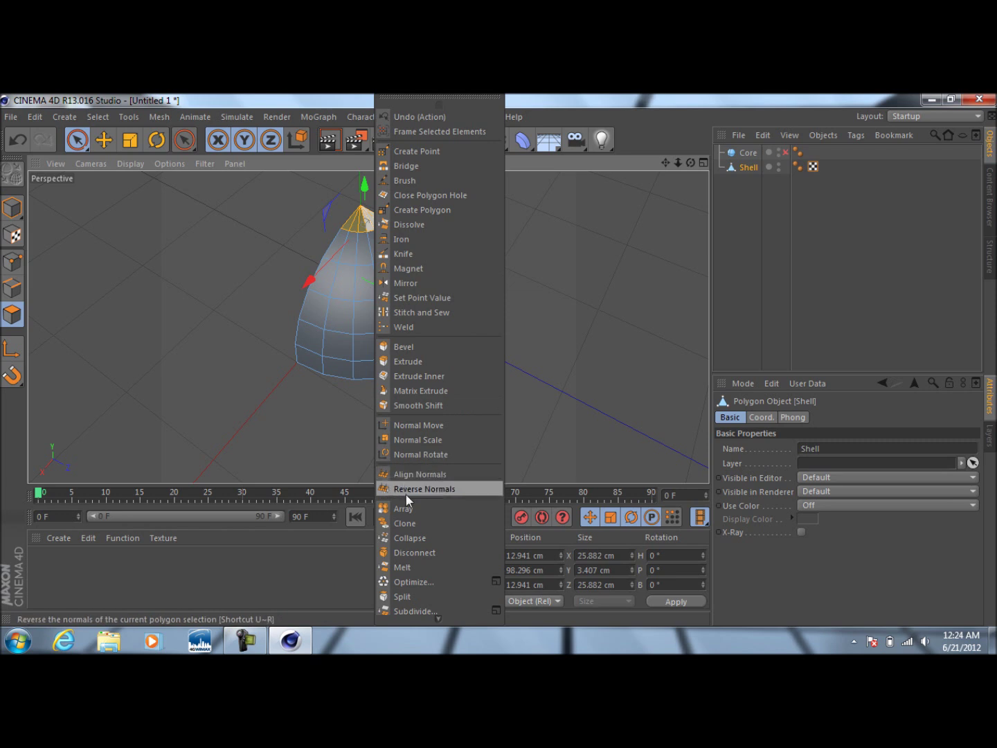
pyautogui.click(392, 570)
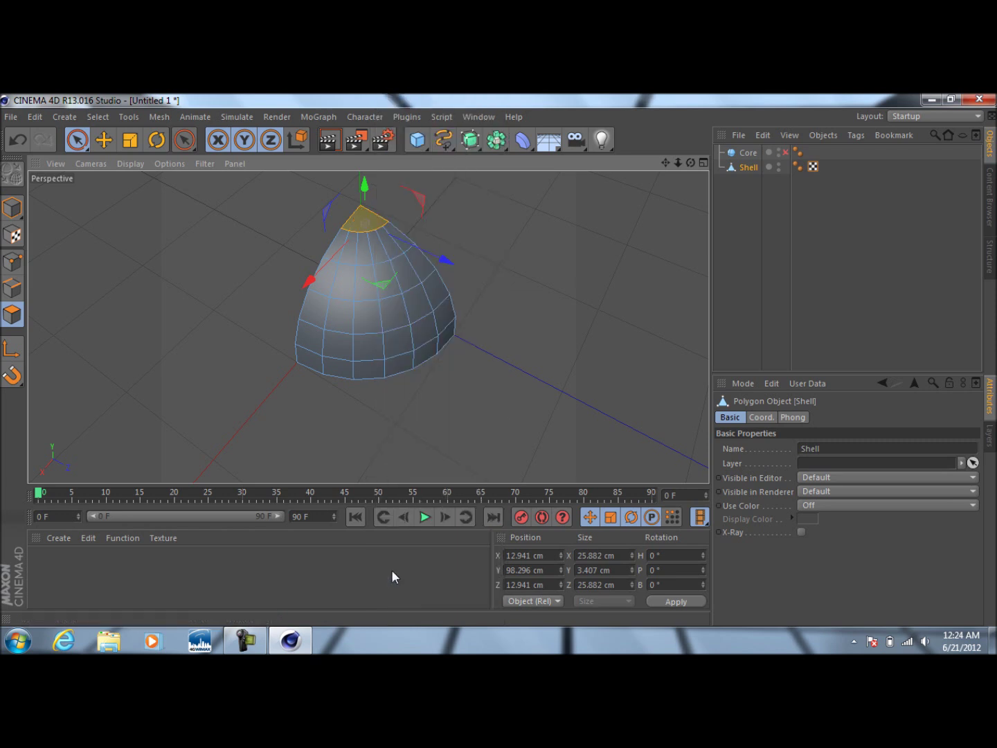
pyautogui.click(723, 299)
pyautogui.click(749, 167)
pyautogui.moveTo(392, 239); pyautogui.dragTo(360, 226)
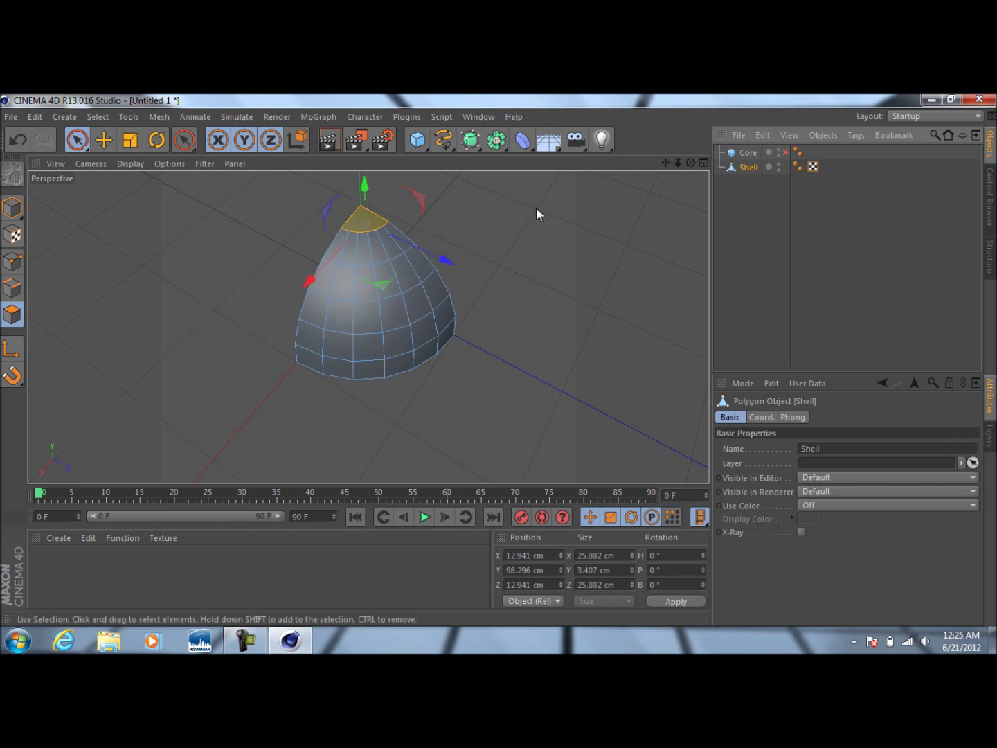
# Cut two vertical openings in the Shell piece by deleting a strip of three polygons near each side edge
pyautogui.click(340, 323)
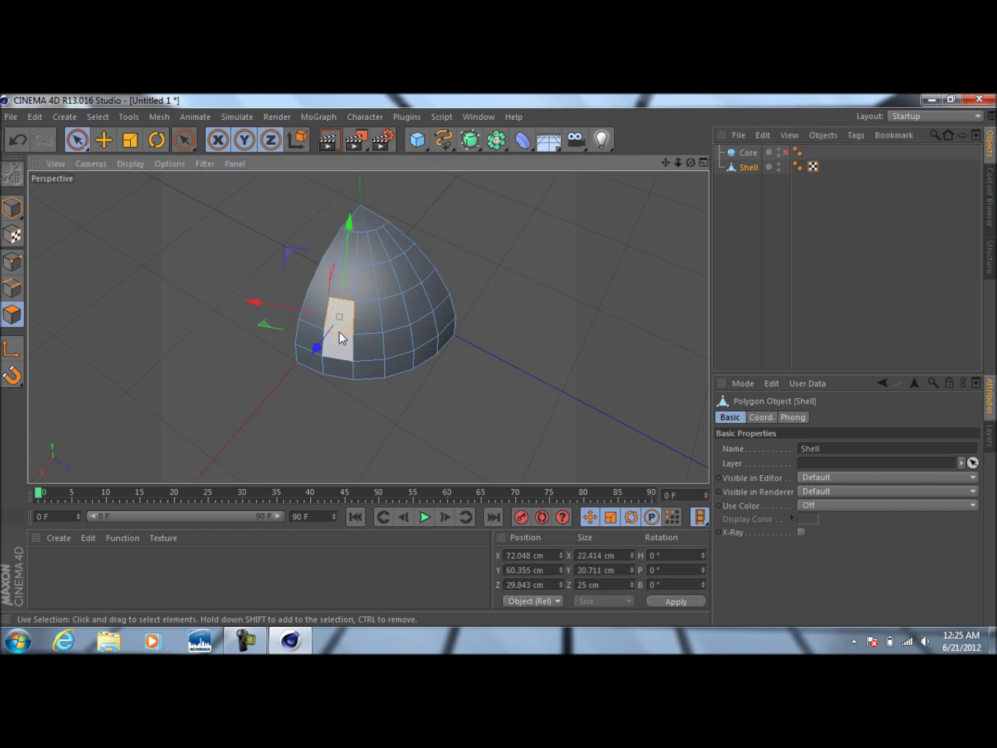
pyautogui.keyDown('shift'); pyautogui.click(339, 336); pyautogui.keyUp('shift')
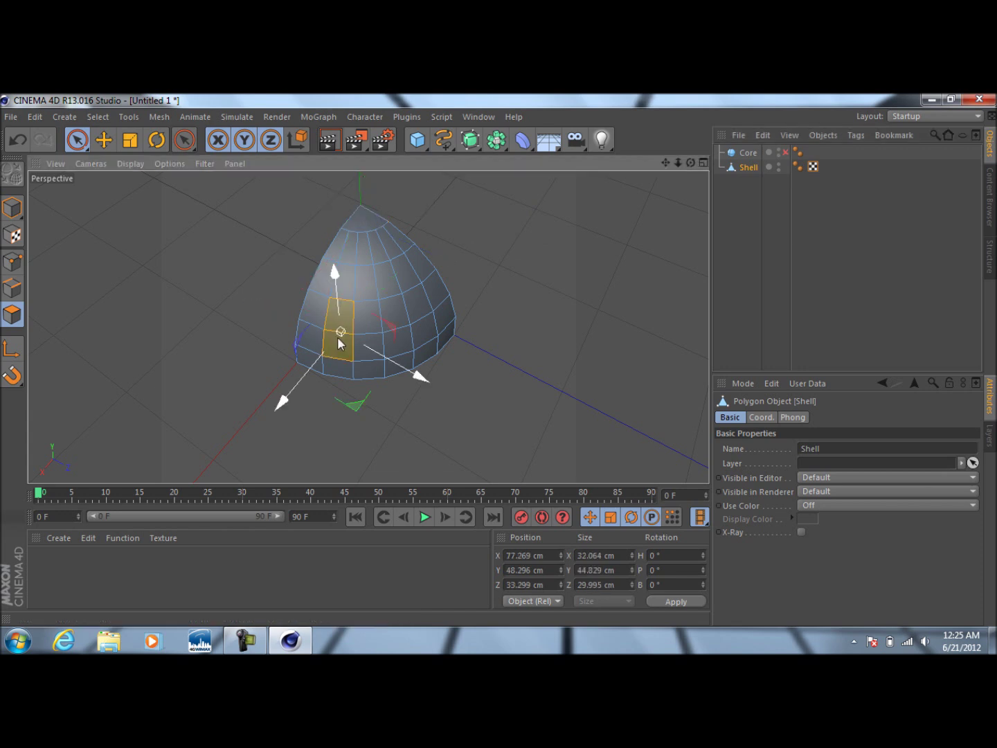
pyautogui.keyDown('shift'); pyautogui.click(348, 290); pyautogui.keyUp('shift')
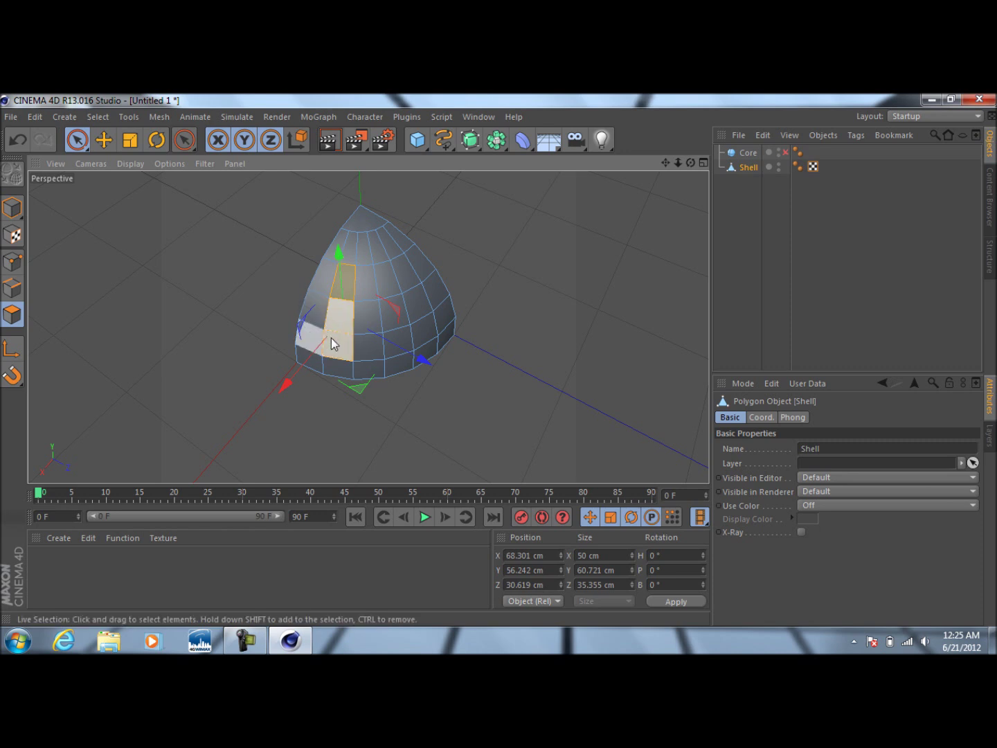
pyautogui.keyDown('shift'); pyautogui.click(410, 277); pyautogui.keyUp('shift')
pyautogui.keyDown('shift'); pyautogui.click(415, 311); pyautogui.keyUp('shift')
pyautogui.keyDown('shift'); pyautogui.click(418, 331); pyautogui.keyUp('shift')
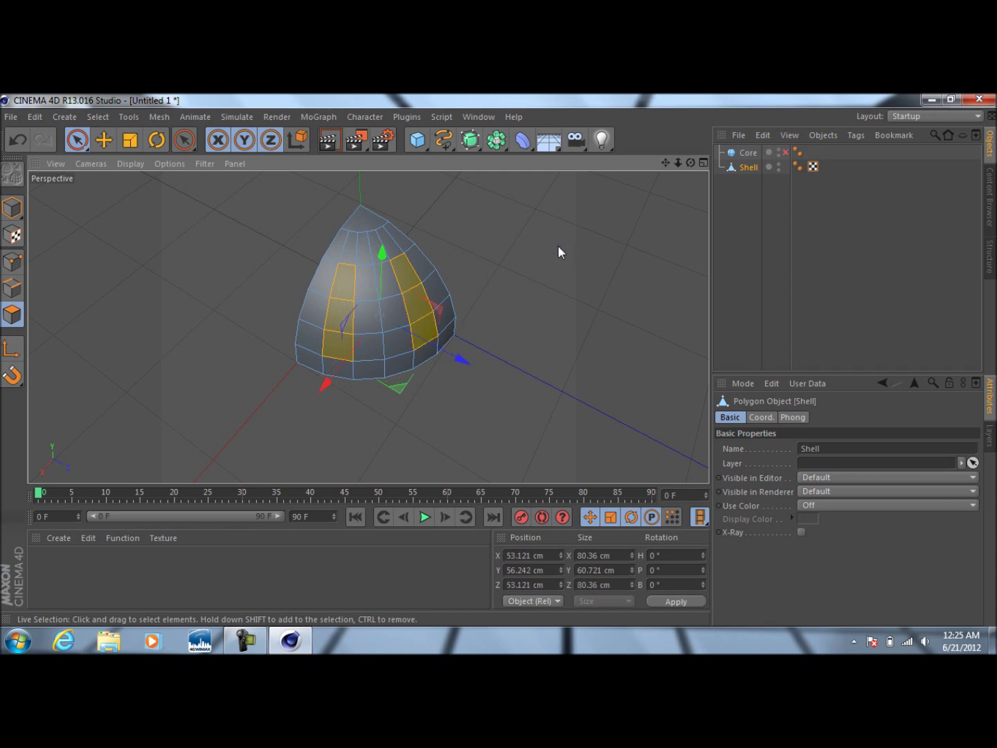
pyautogui.press('Delete')
pyautogui.moveTo(690, 163); pyautogui.dragTo(665, 203)
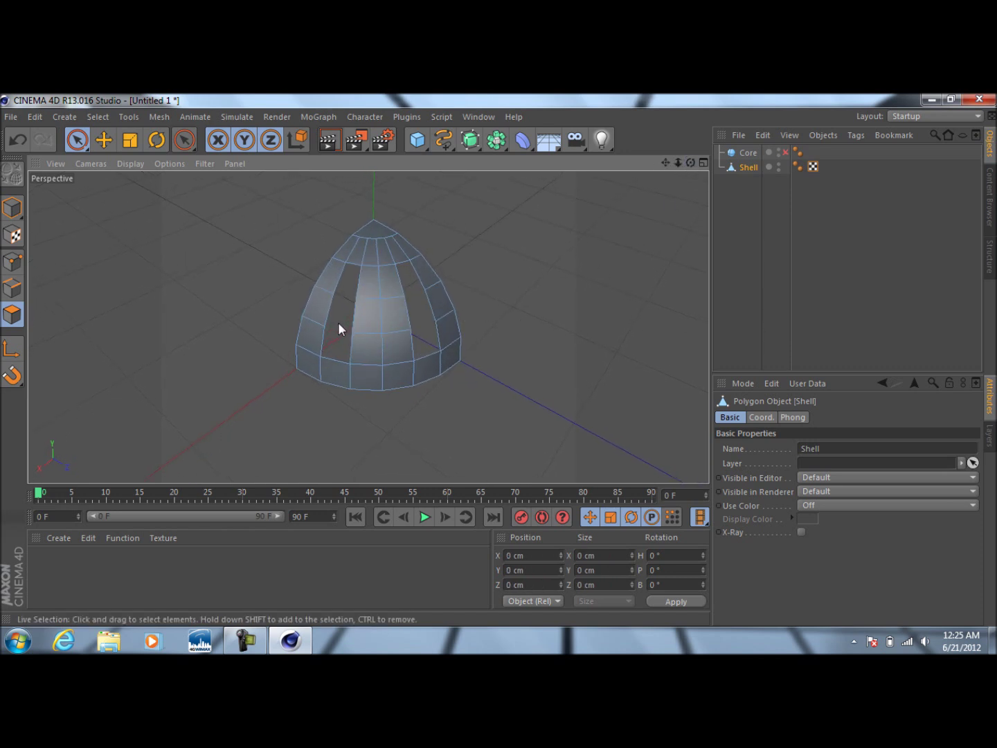
# Select all polygons of the Shell piece with the Live Selection tool
pyautogui.moveTo(690, 162); pyautogui.dragTo(690, 170)
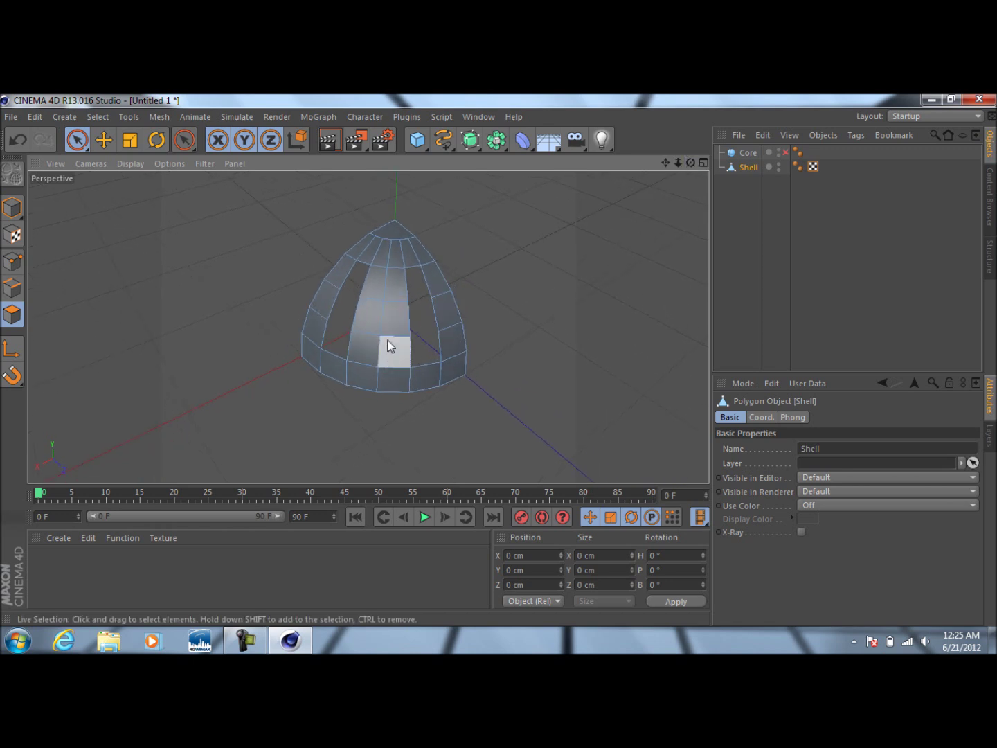
pyautogui.scroll(2, 386, 321)
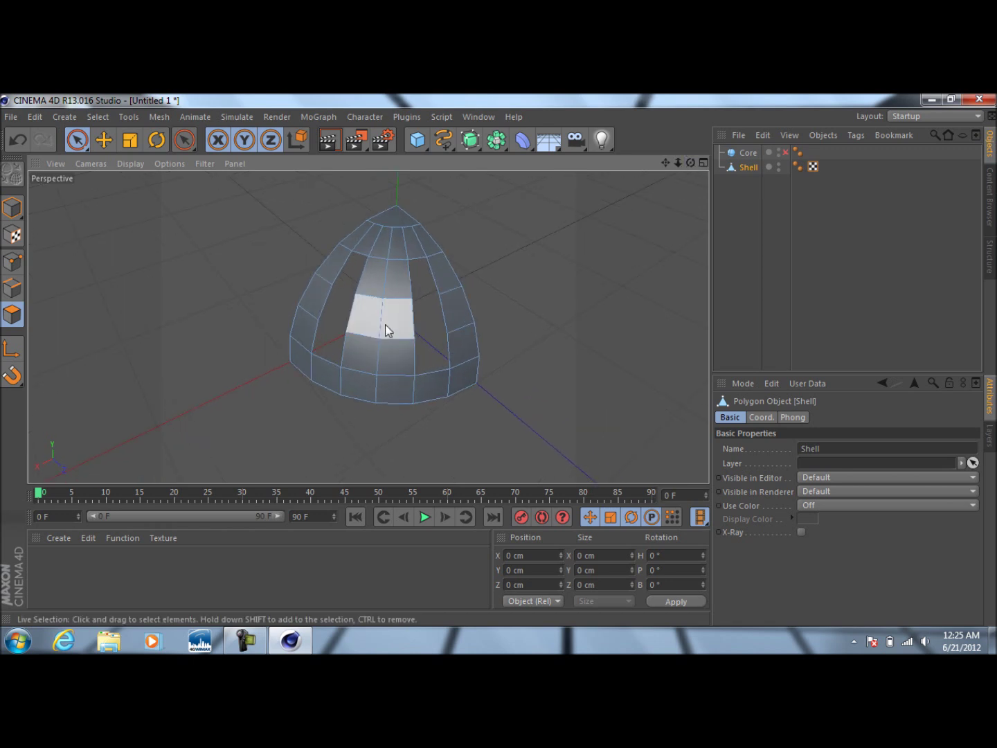
pyautogui.click(80, 142)
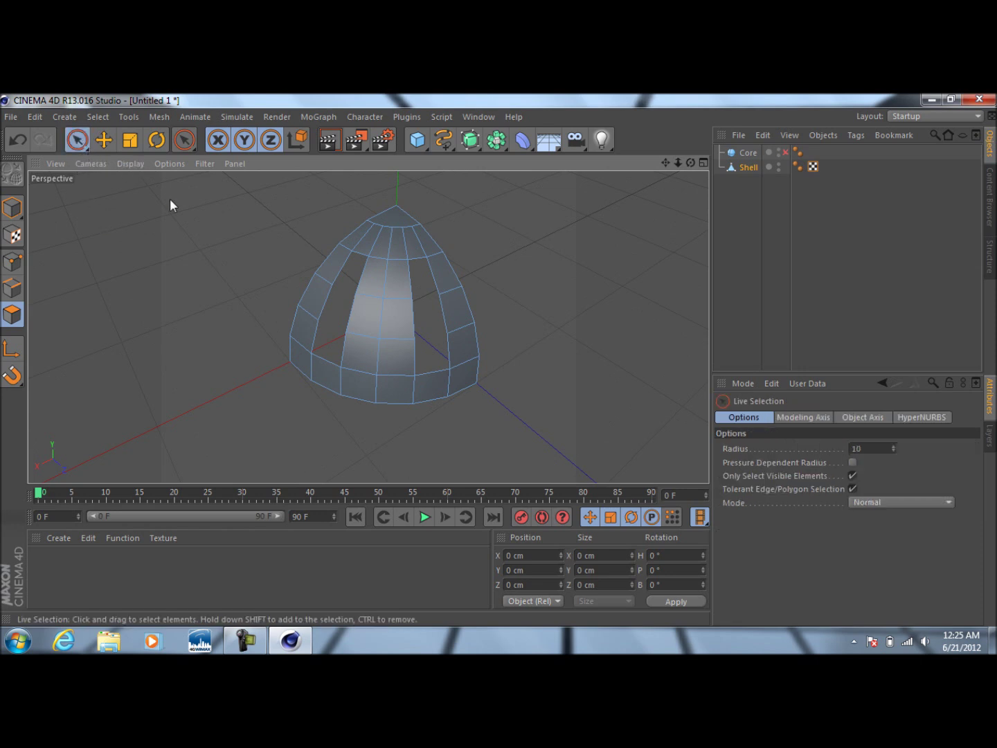
pyautogui.moveTo(392, 385)
pyautogui.mouseDown()
pyautogui.moveTo(314, 376)
pyautogui.moveTo(302, 330)
pyautogui.moveTo(332, 274)
pyautogui.moveTo(365, 243)
pyautogui.moveTo(395, 250)
pyautogui.moveTo(397, 226)
pyautogui.moveTo(421, 244)
pyautogui.mouseUp()
pyautogui.moveTo(455, 313)
pyautogui.mouseDown()
pyautogui.moveTo(464, 376)
pyautogui.moveTo(441, 388)
pyautogui.moveTo(384, 356)
pyautogui.moveTo(373, 336)
pyautogui.moveTo(395, 321)
pyautogui.moveTo(398, 284)
pyautogui.moveTo(380, 281)
pyautogui.moveTo(473, 328)
pyautogui.moveTo(399, 333)
pyautogui.mouseUp()
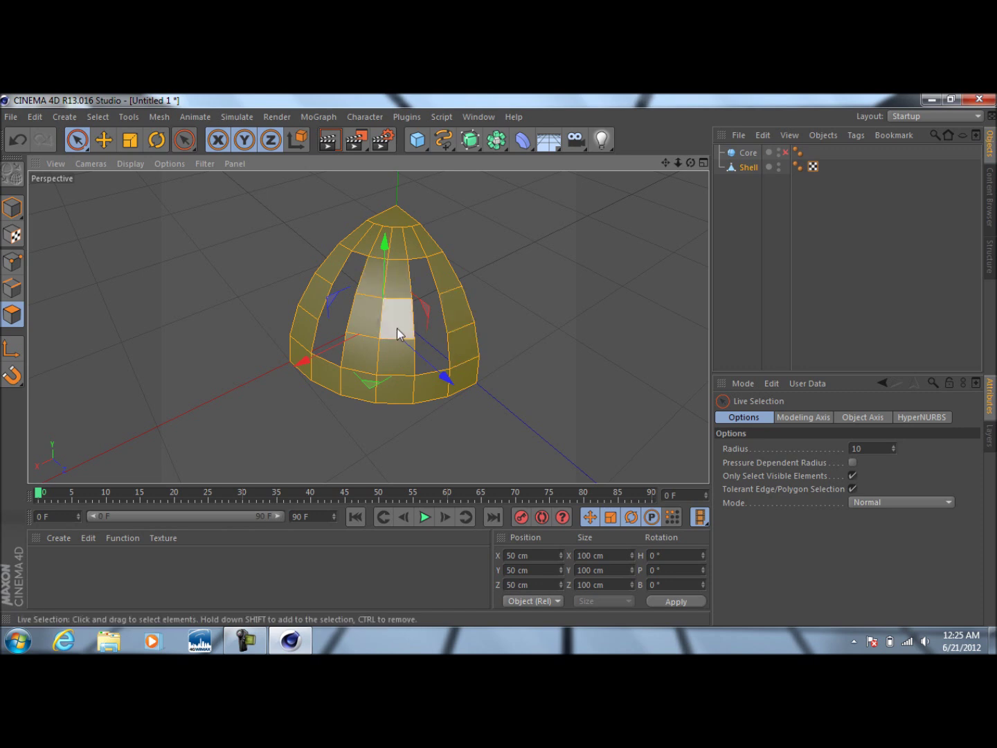
# Extrude the selected Shell polygons with an offset of 4 cm to give the panel thickness, and deselect the object
pyautogui.rightClick(396, 329)
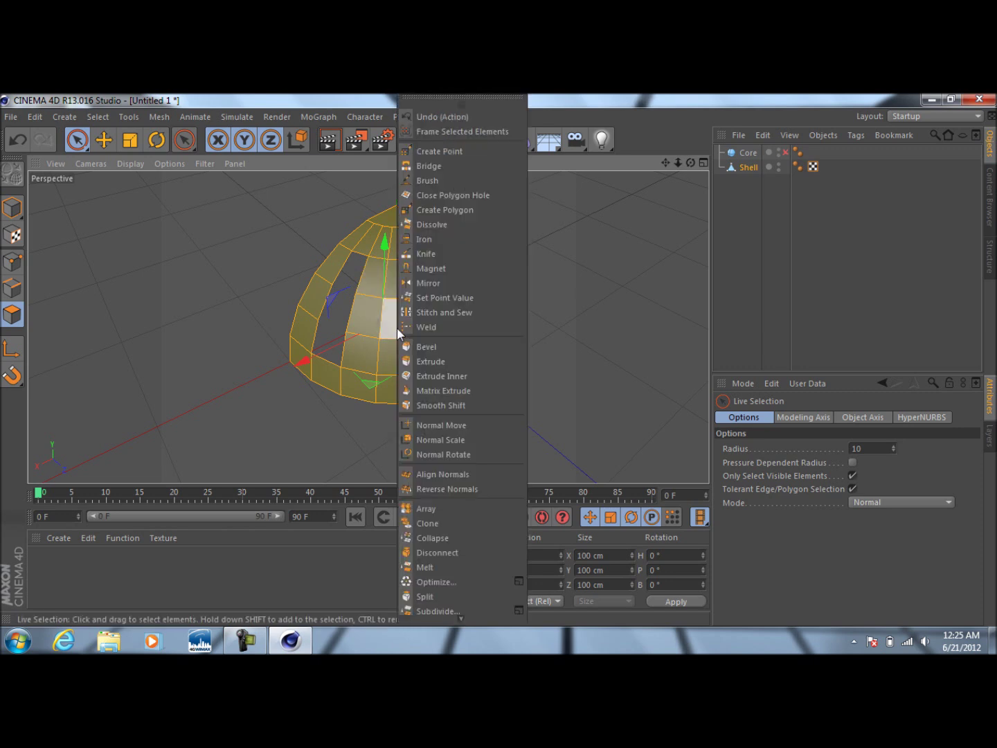
pyautogui.click(418, 362)
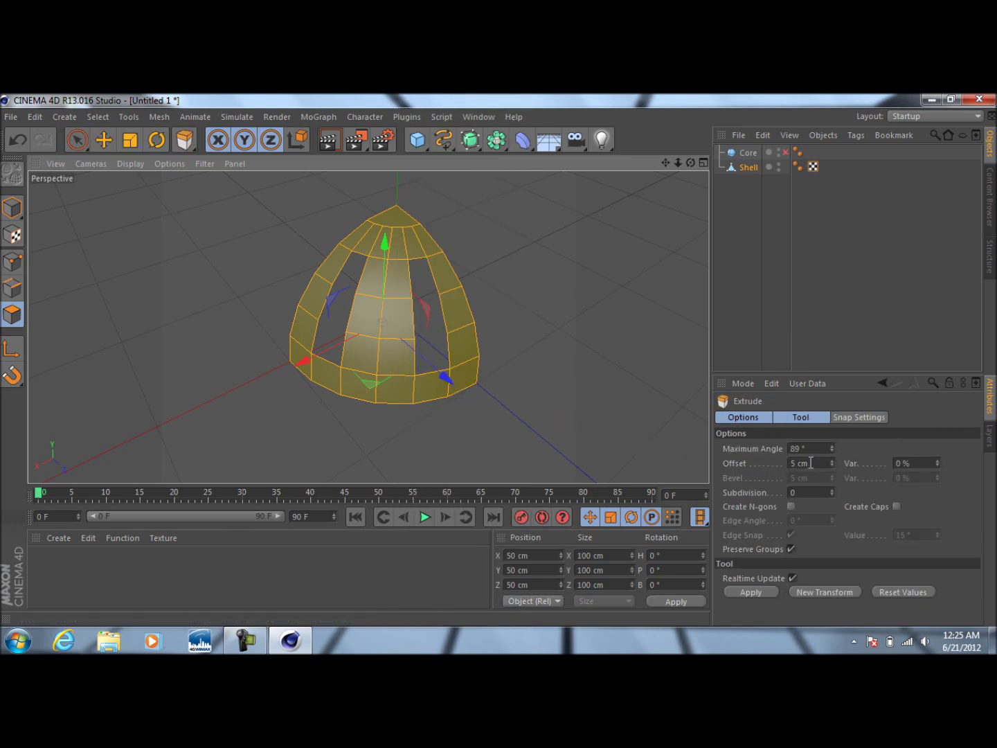
pyautogui.moveTo(824, 462); pyautogui.dragTo(799, 471)
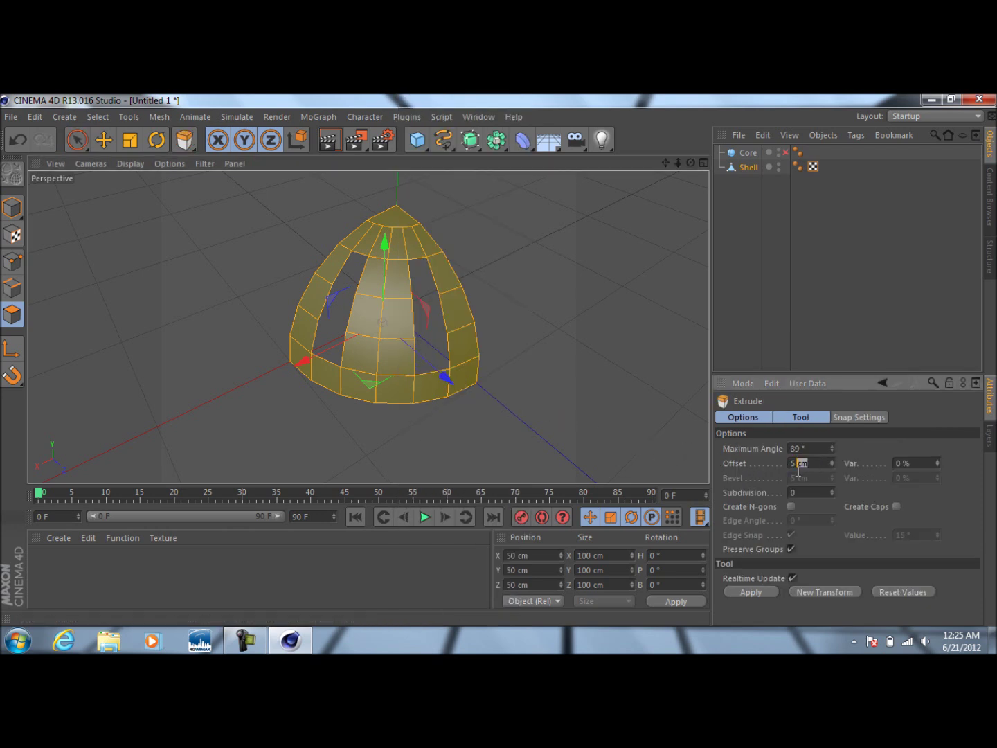
pyautogui.write('4')
pyautogui.click(820, 449)
pyautogui.click(768, 593)
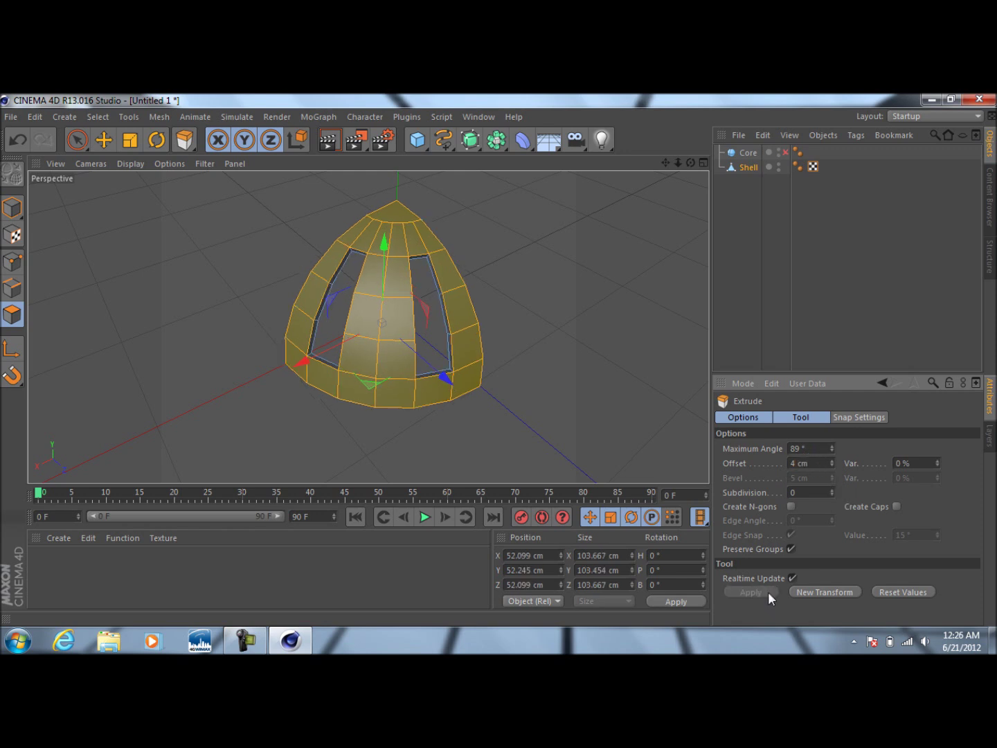
pyautogui.click(749, 322)
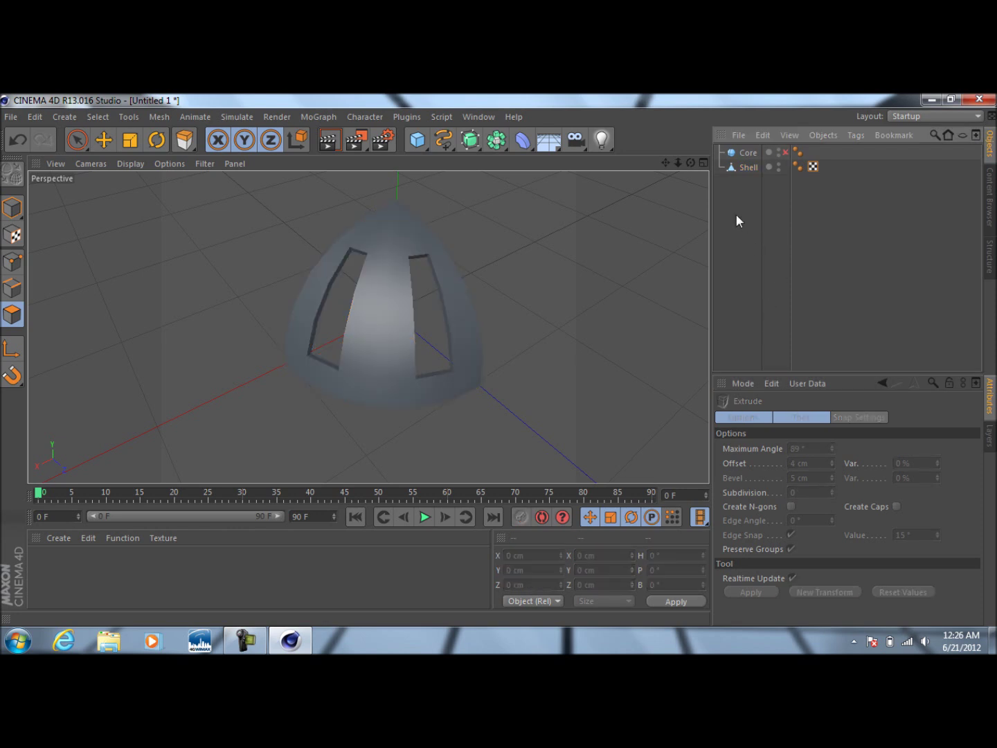
# Switch to Model mode and select the whole extruded Shell object with the Live Selection tool active
pyautogui.moveTo(692, 163); pyautogui.dragTo(616, 164)
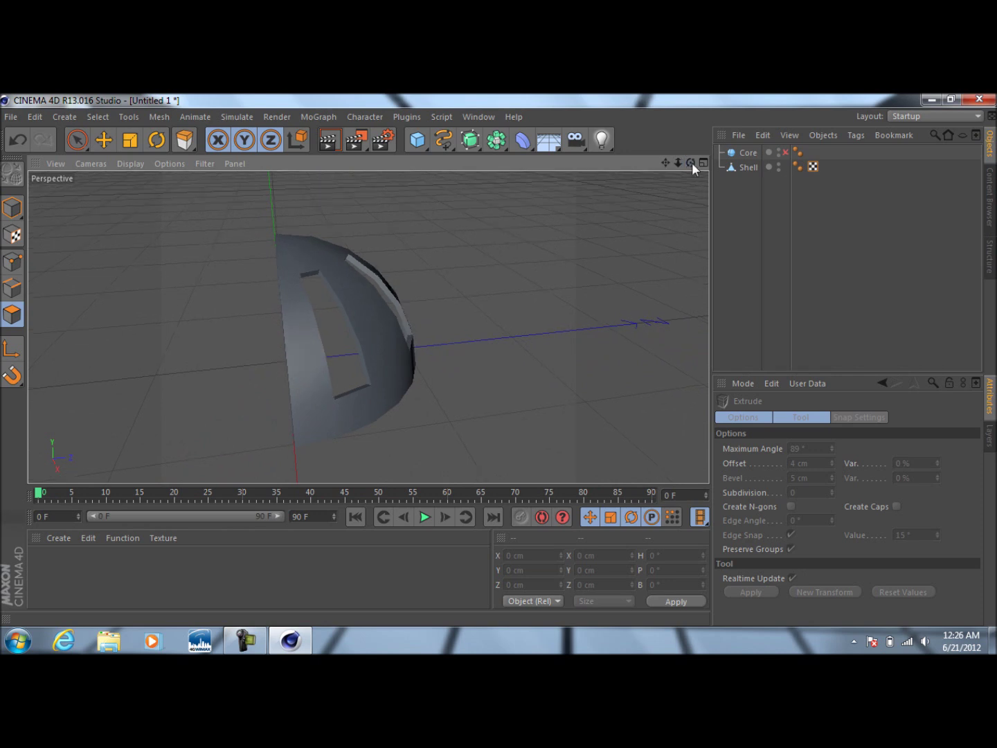
pyautogui.moveTo(689, 163); pyautogui.dragTo(672, 164)
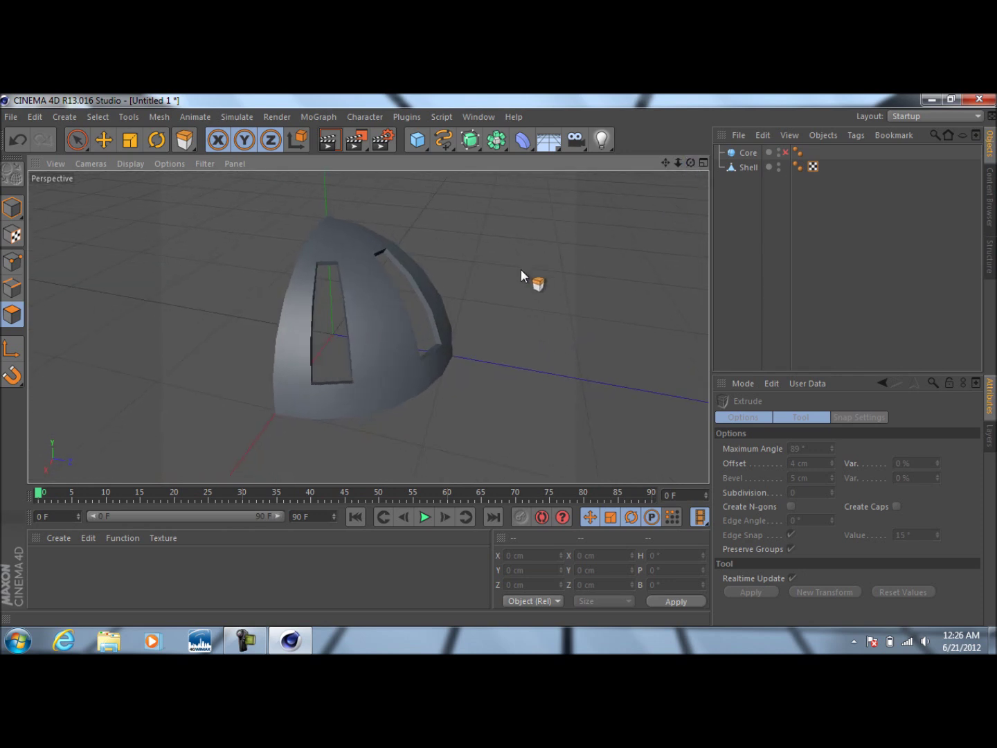
pyautogui.keyDown('alt'); pyautogui.moveTo(521, 269); pyautogui.dragTo(522, 270); pyautogui.keyUp('alt')
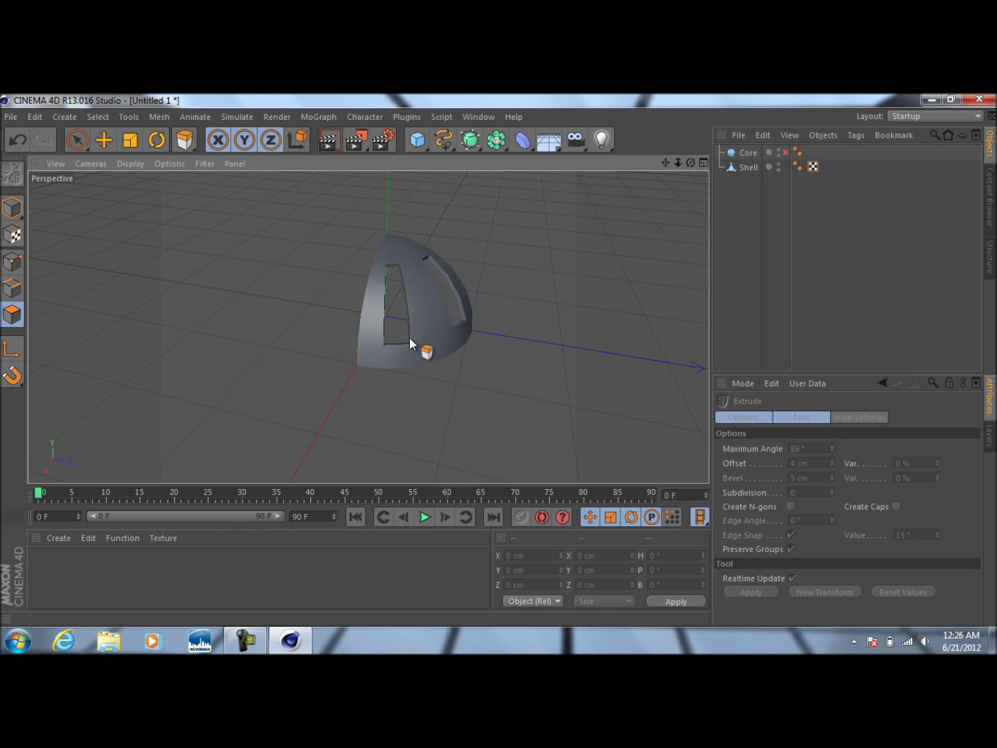
pyautogui.click(748, 168)
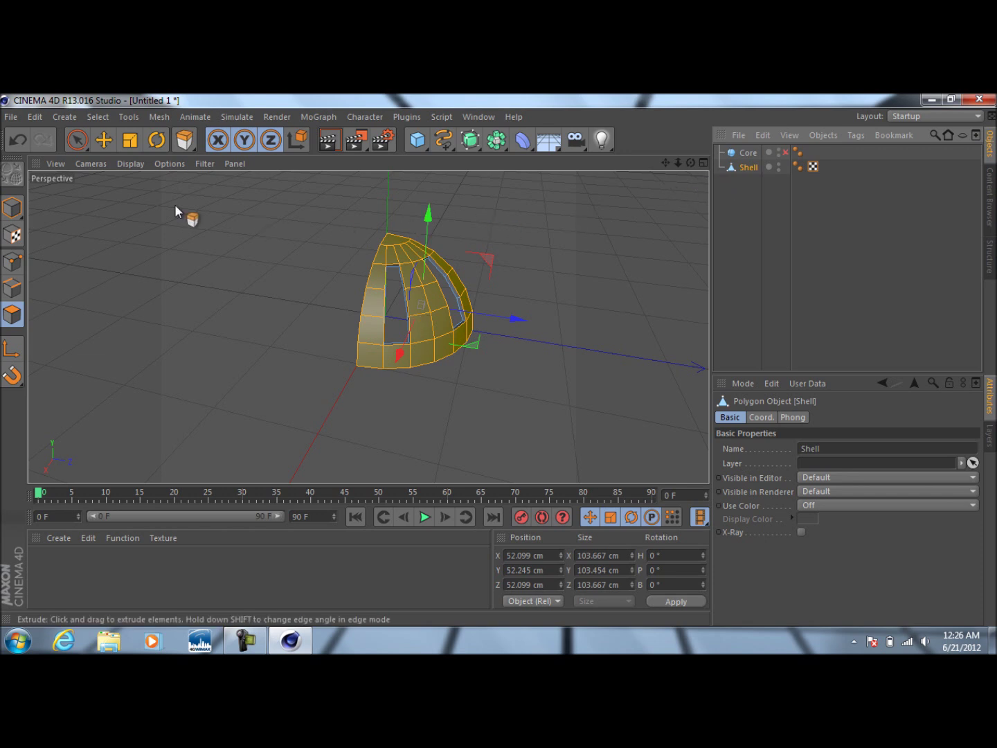
pyautogui.click(12, 212)
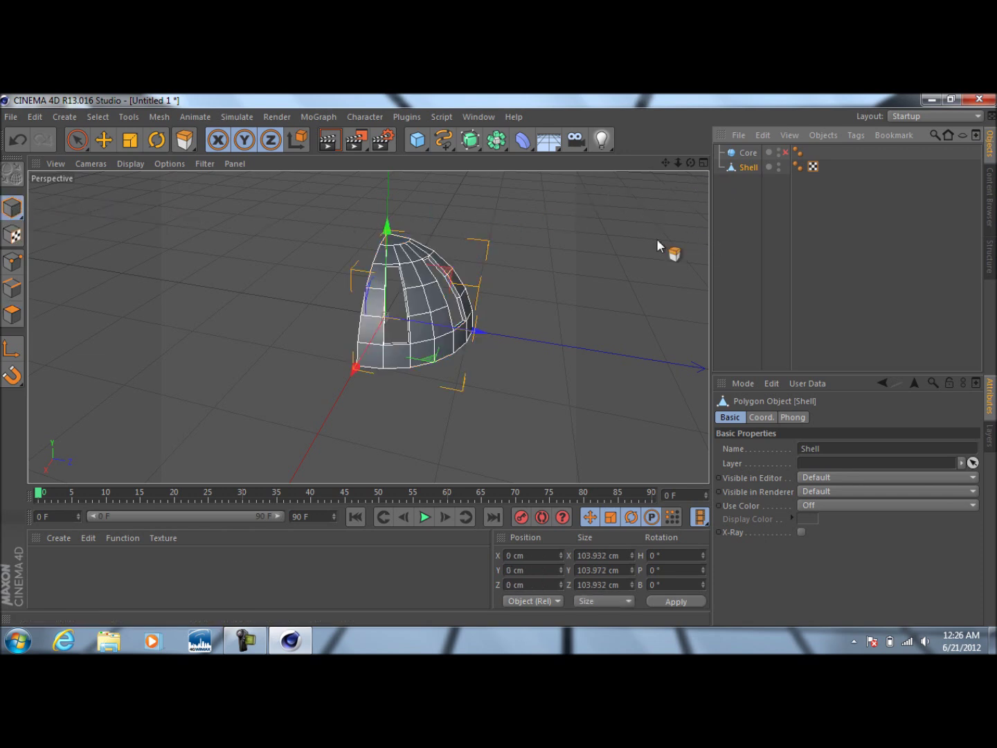
pyautogui.click(78, 140)
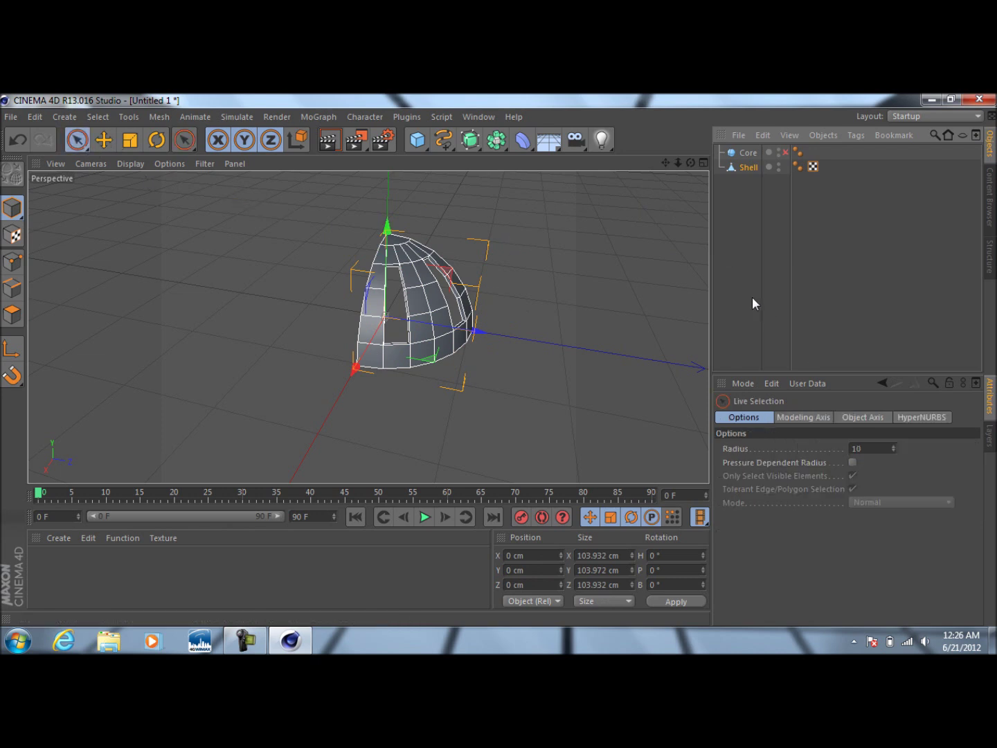
pyautogui.click(735, 292)
pyautogui.click(737, 166)
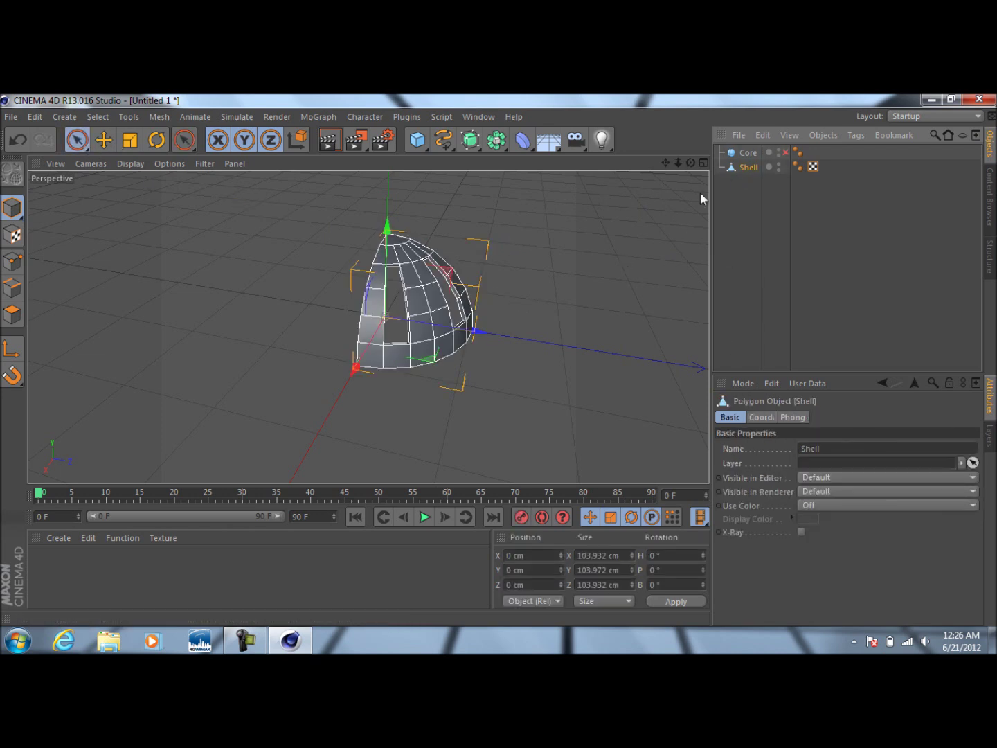
pyautogui.moveTo(690, 162); pyautogui.dragTo(734, 190)
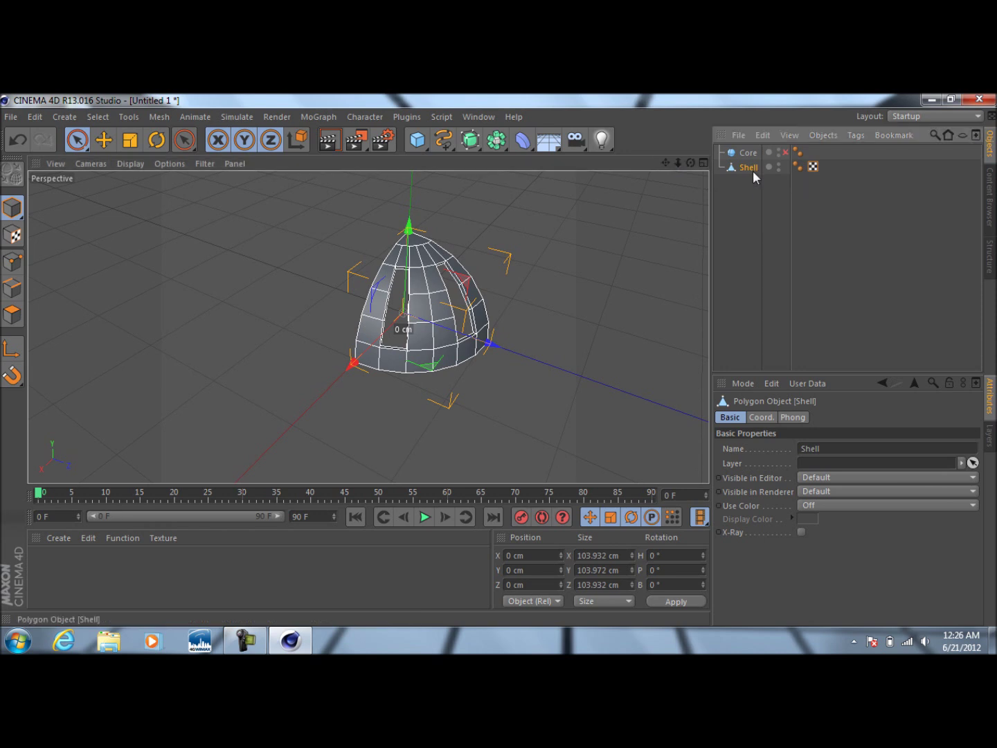
# Duplicate the Shell object, set the copy's heading rotation (H) to 90°, and deselect it
pyautogui.hotkey('ctrl', 'c')
pyautogui.hotkey('ctrl', 'v')
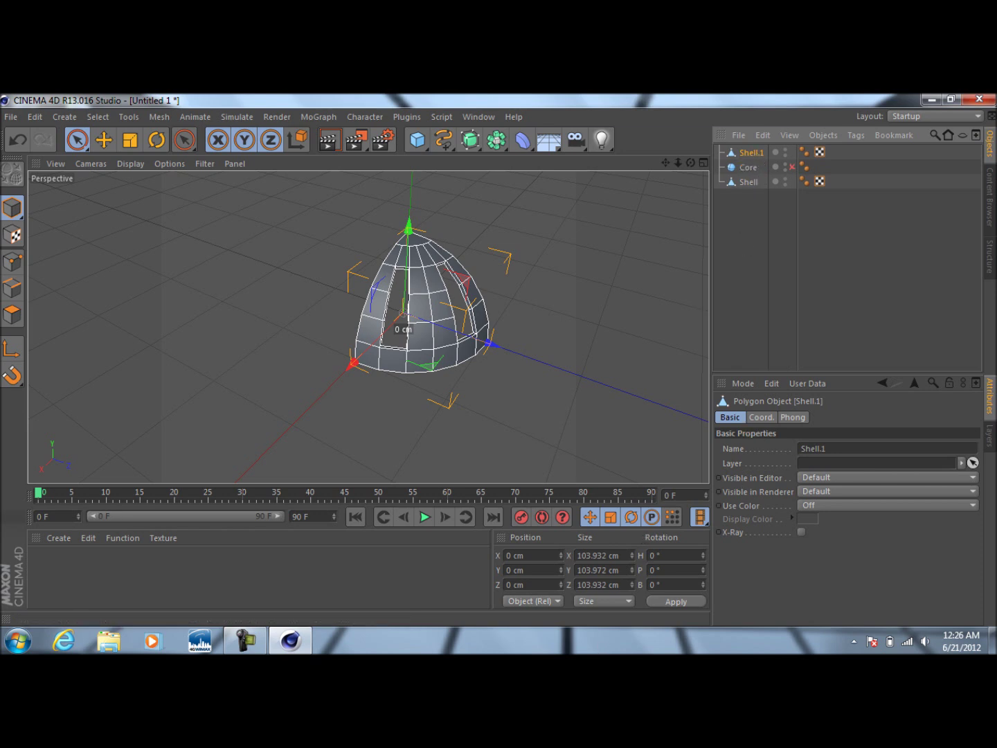
pyautogui.click(672, 555)
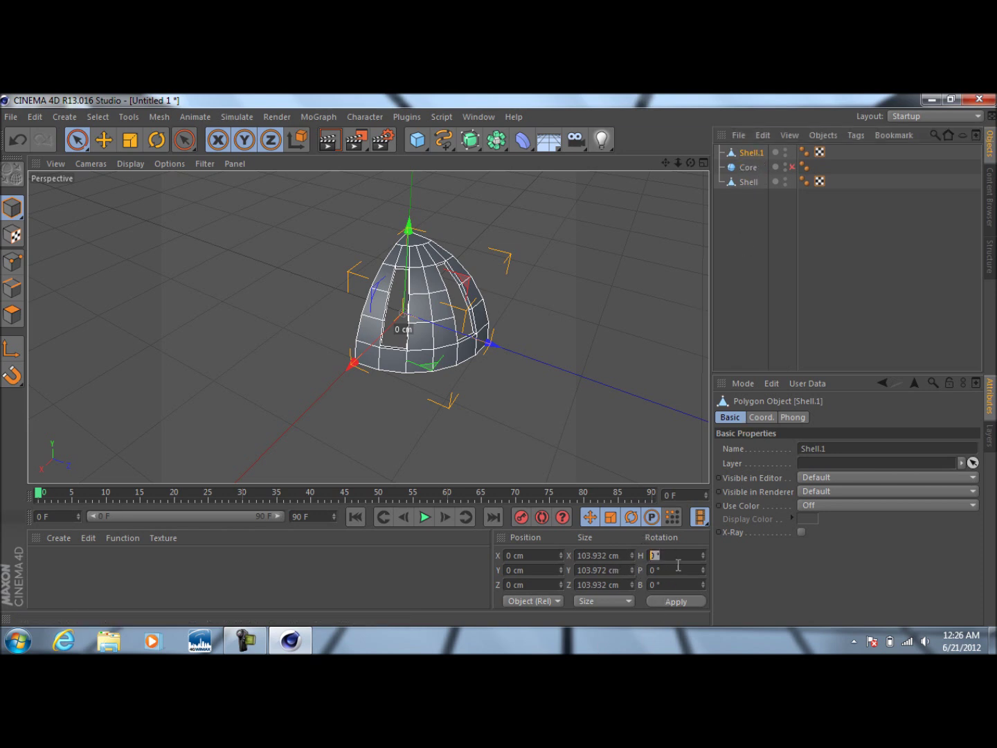
pyautogui.write('90')
pyautogui.press('Return')
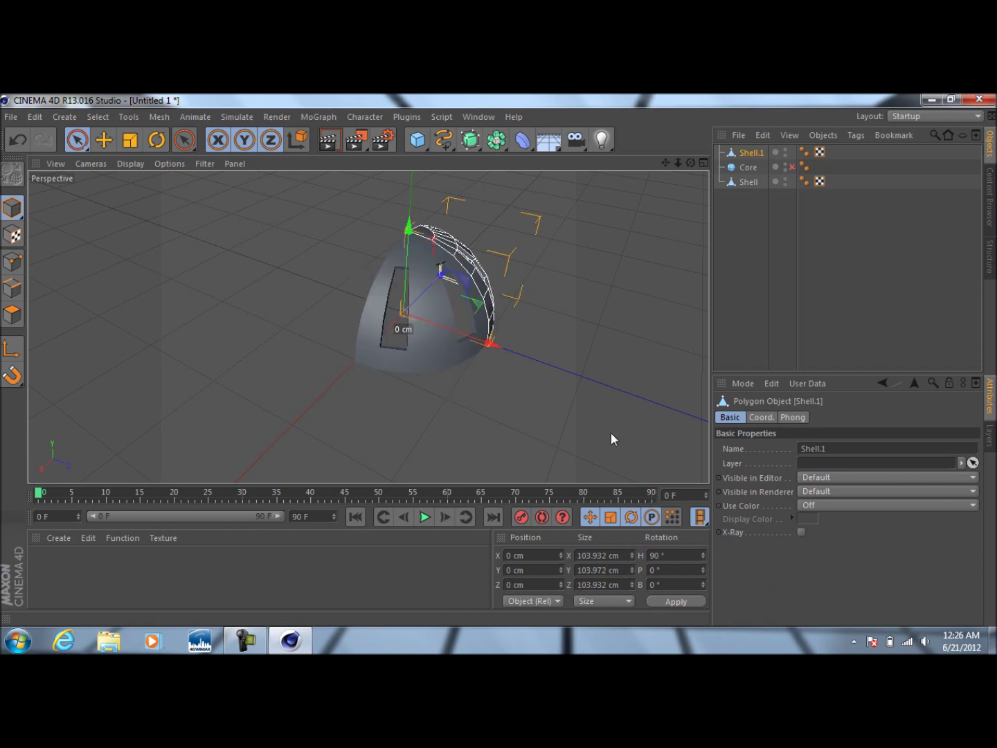
pyautogui.click(738, 286)
# Make a second copy of the original Shell quarter, set its heading rotation (H) to 180°, and deselect it
pyautogui.moveTo(690, 162)
pyautogui.mouseDown()
pyautogui.moveTo(720, 166)
pyautogui.moveTo(700, 165)
pyautogui.mouseUp()
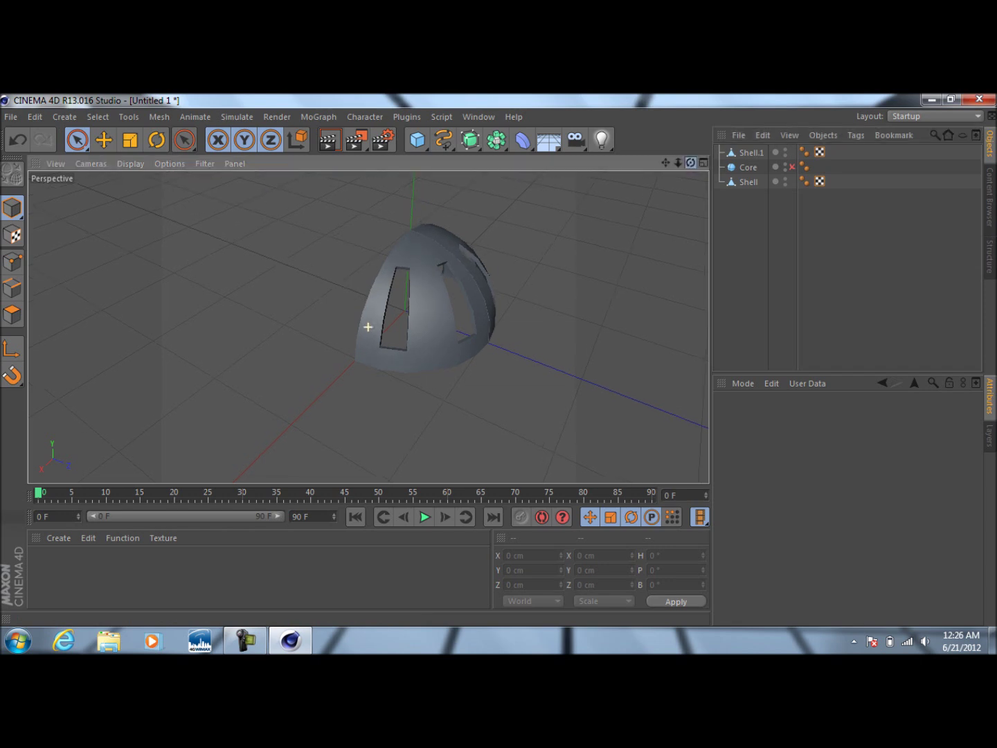
pyautogui.moveTo(691, 162); pyautogui.dragTo(702, 163)
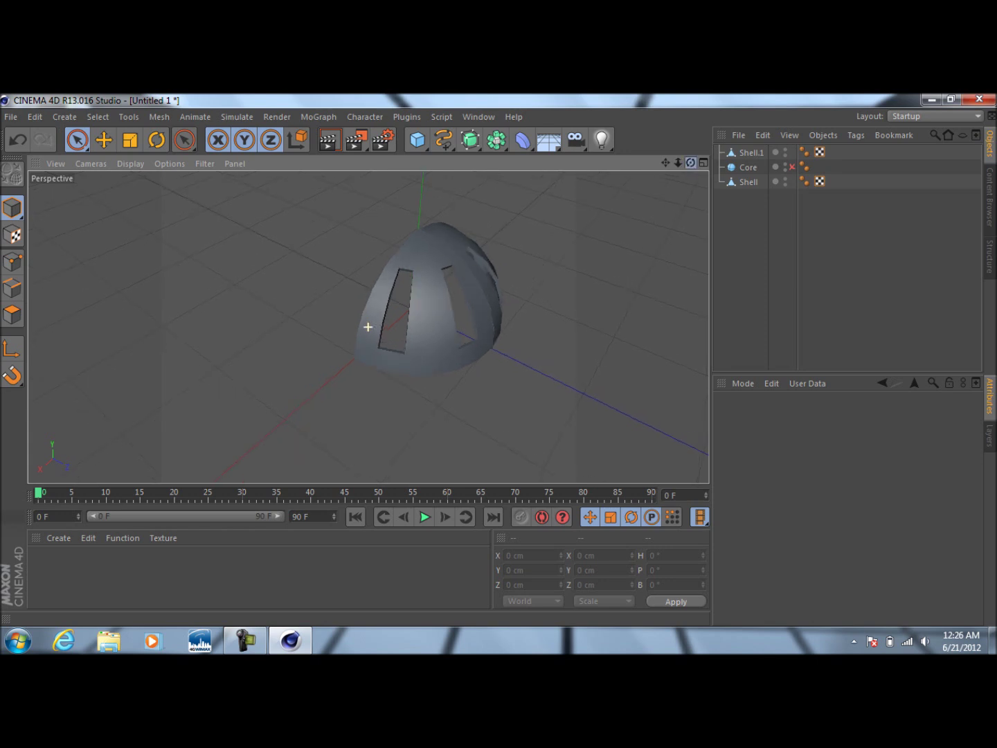
pyautogui.moveTo(691, 162); pyautogui.dragTo(691, 160)
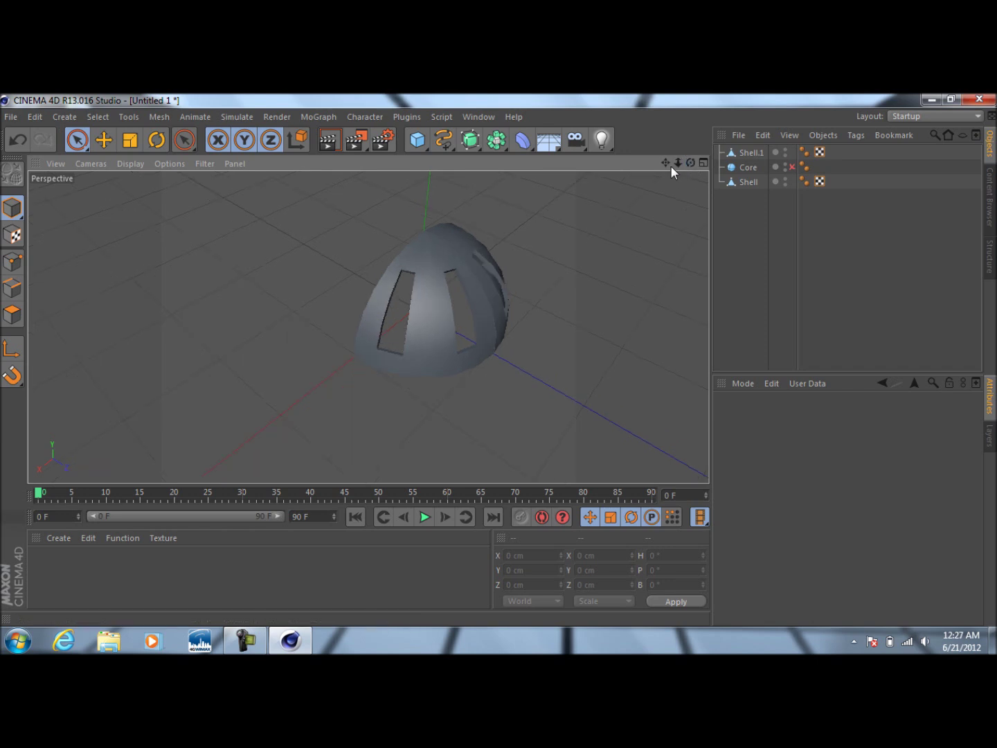
pyautogui.keyDown('alt'); pyautogui.moveTo(363, 327); pyautogui.dragTo(368, 327); pyautogui.keyUp('alt')
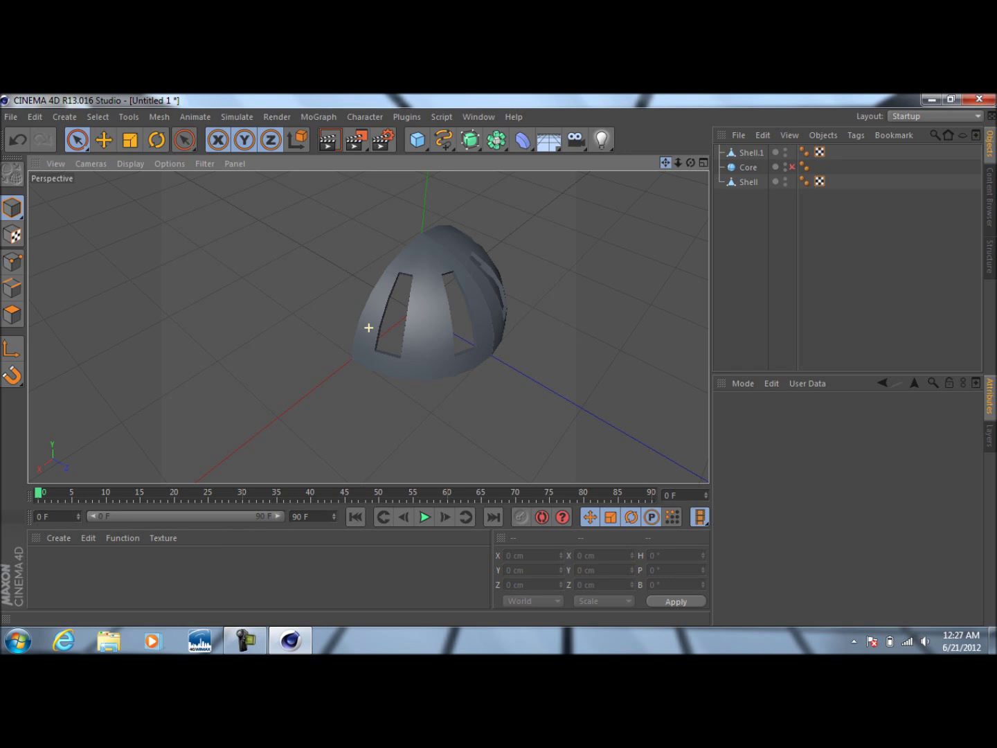
pyautogui.keyDown('alt'); pyautogui.moveTo(369, 327); pyautogui.dragTo(378, 327); pyautogui.keyUp('alt')
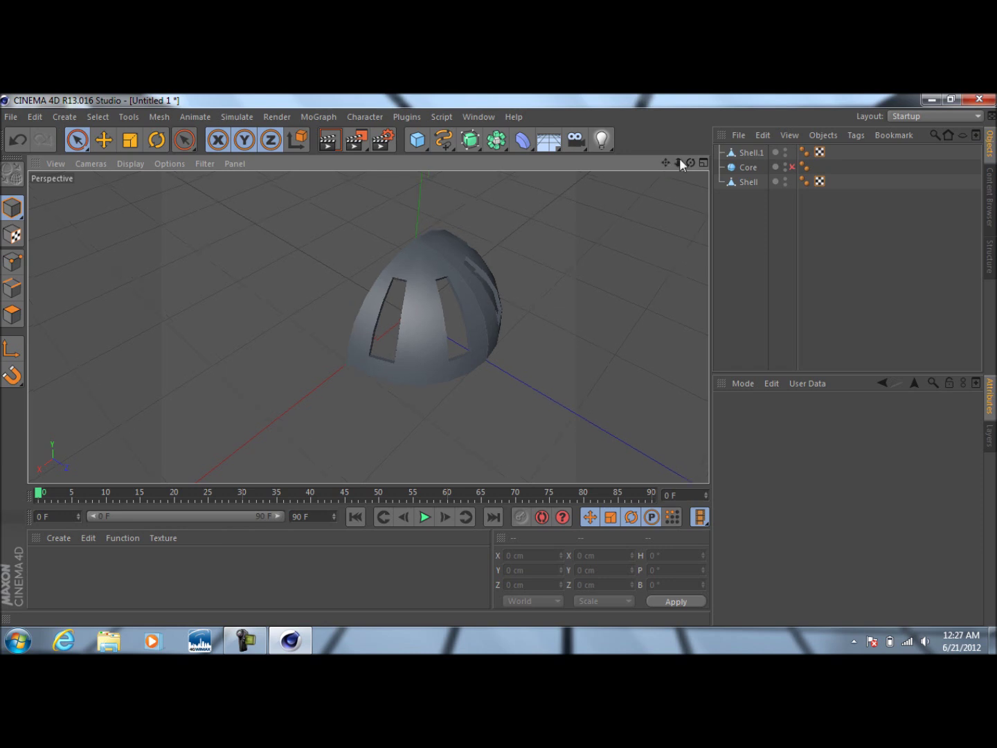
pyautogui.keyDown('alt'); pyautogui.moveTo(367, 328); pyautogui.dragTo(368, 327); pyautogui.keyUp('alt')
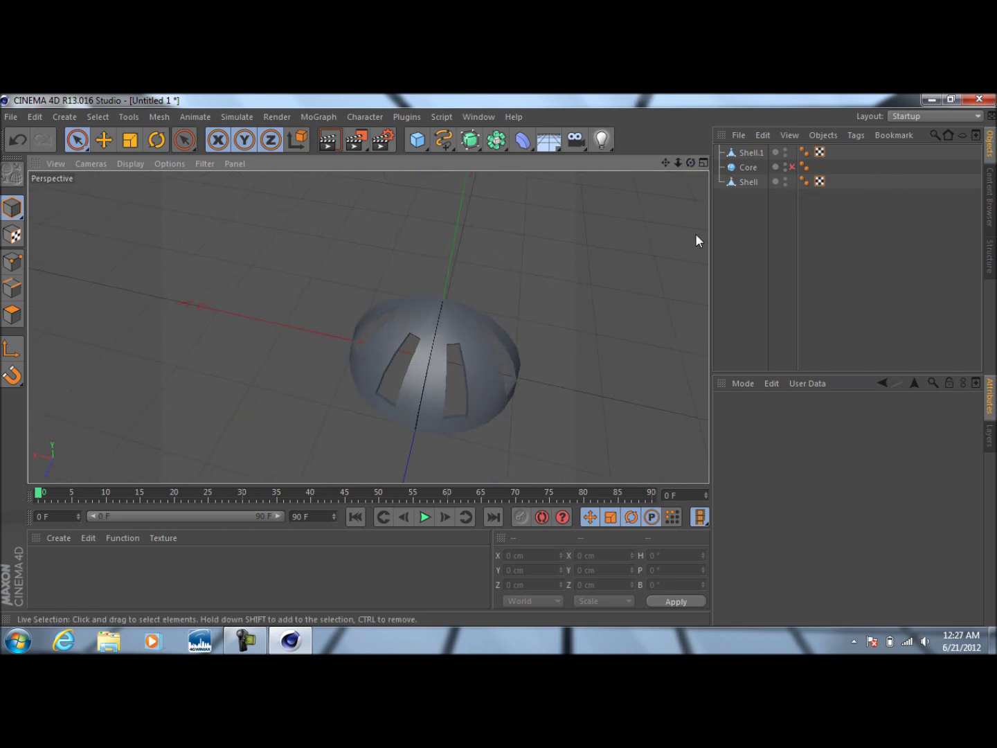
pyautogui.click(755, 153)
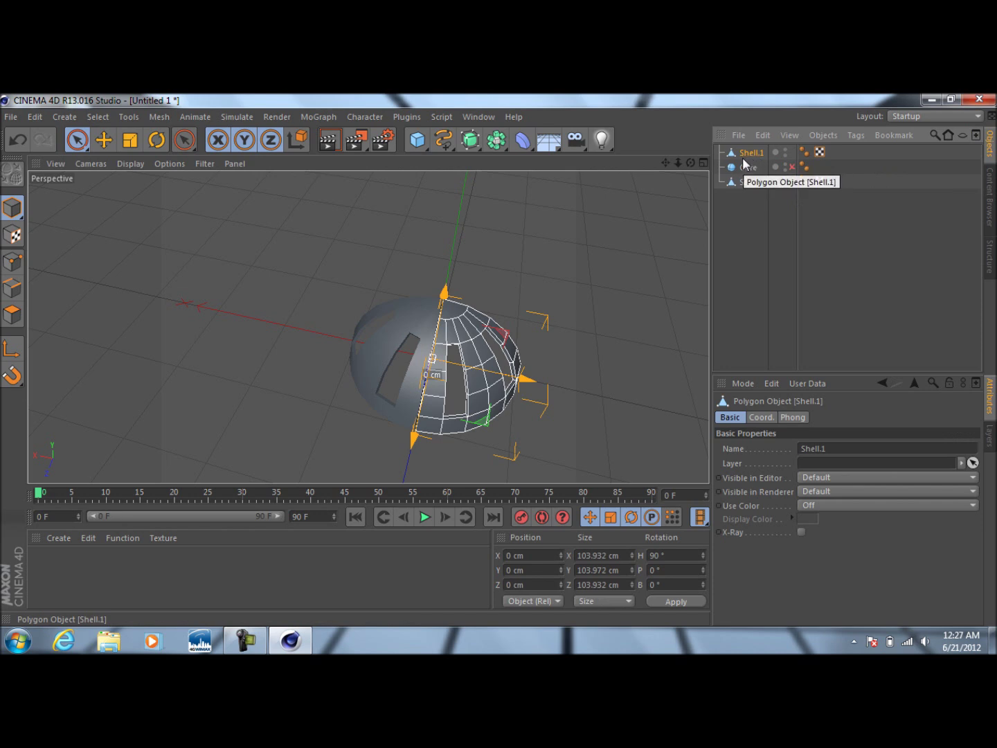
pyautogui.click(749, 183)
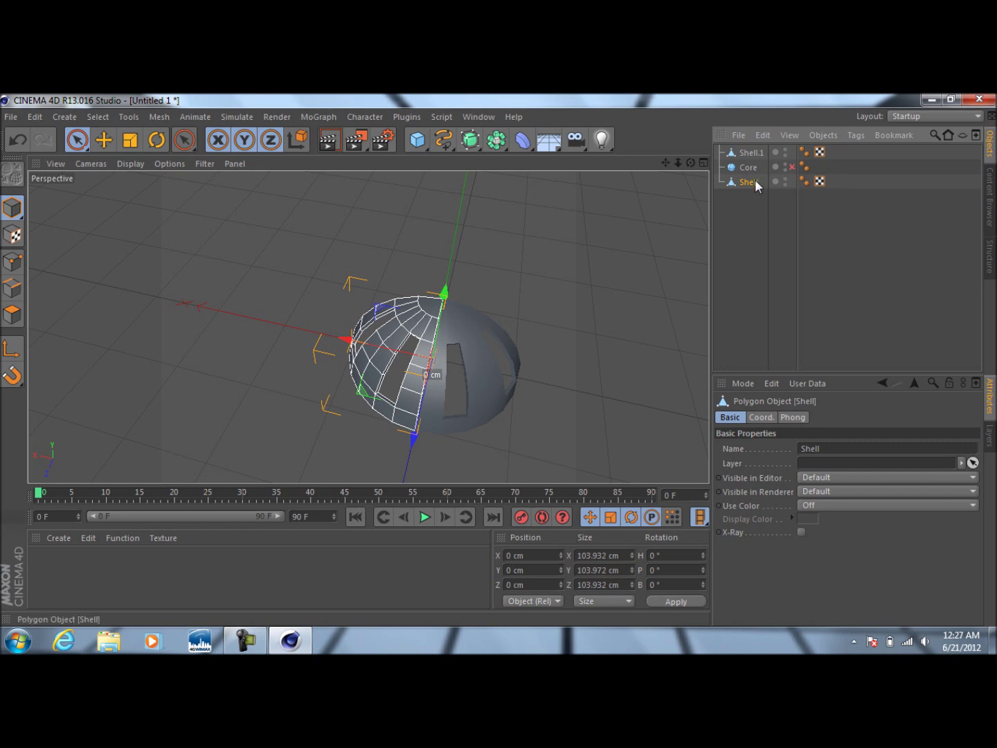
pyautogui.hotkey('ctrl', 'c')
pyautogui.hotkey('ctrl', 'v')
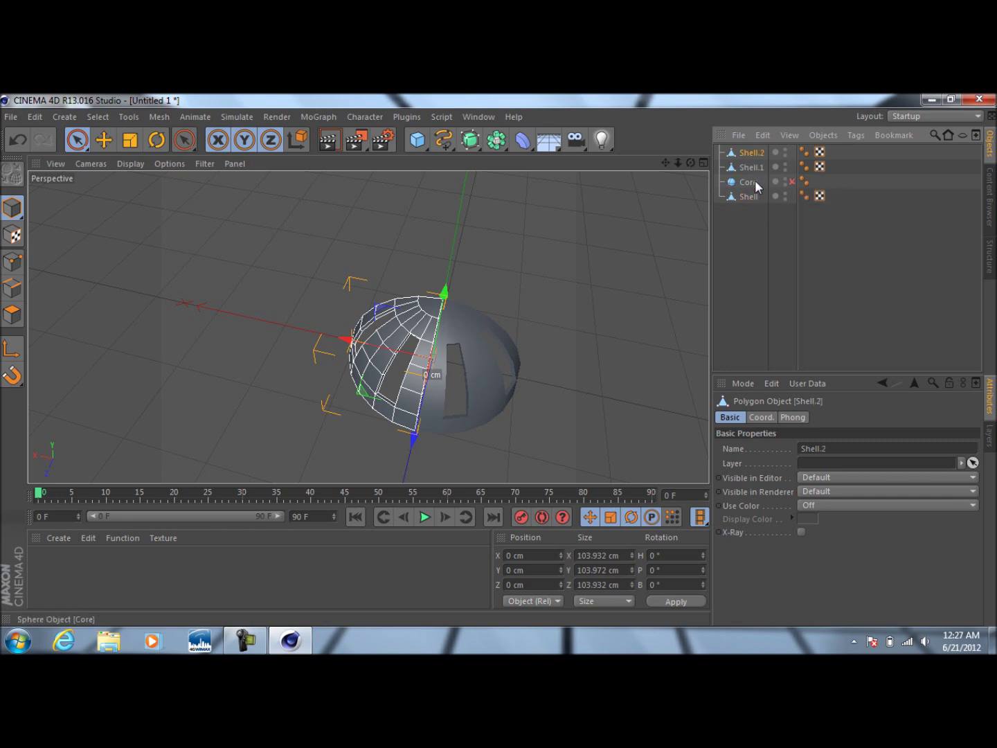
pyautogui.doubleClick(667, 555)
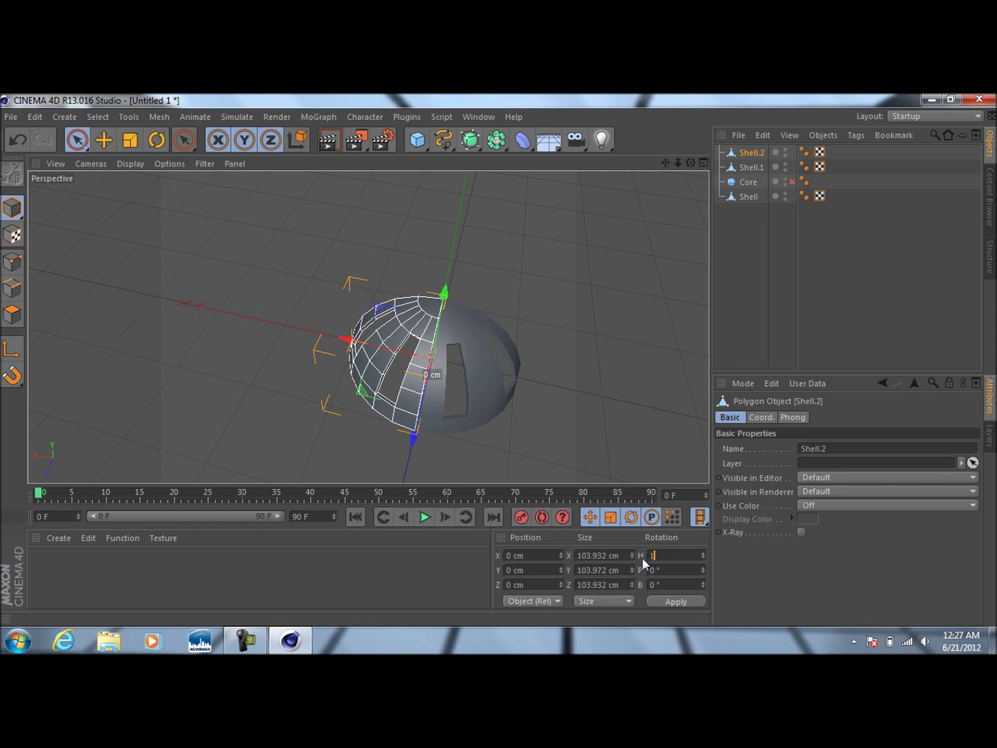
pyautogui.press('Return')
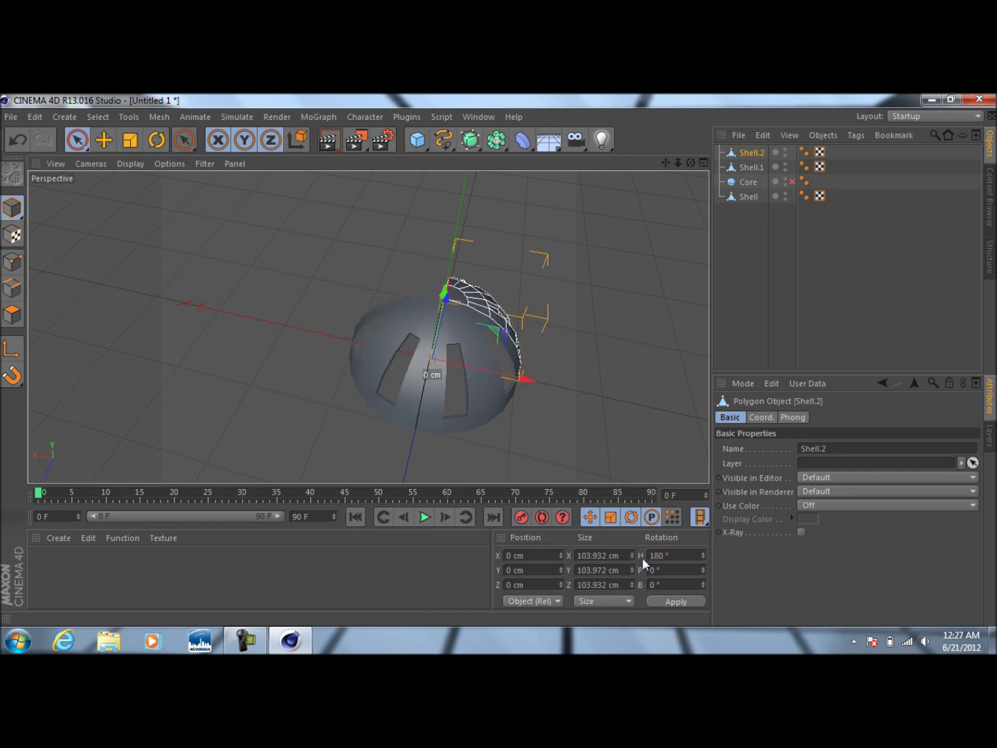
pyautogui.click(732, 292)
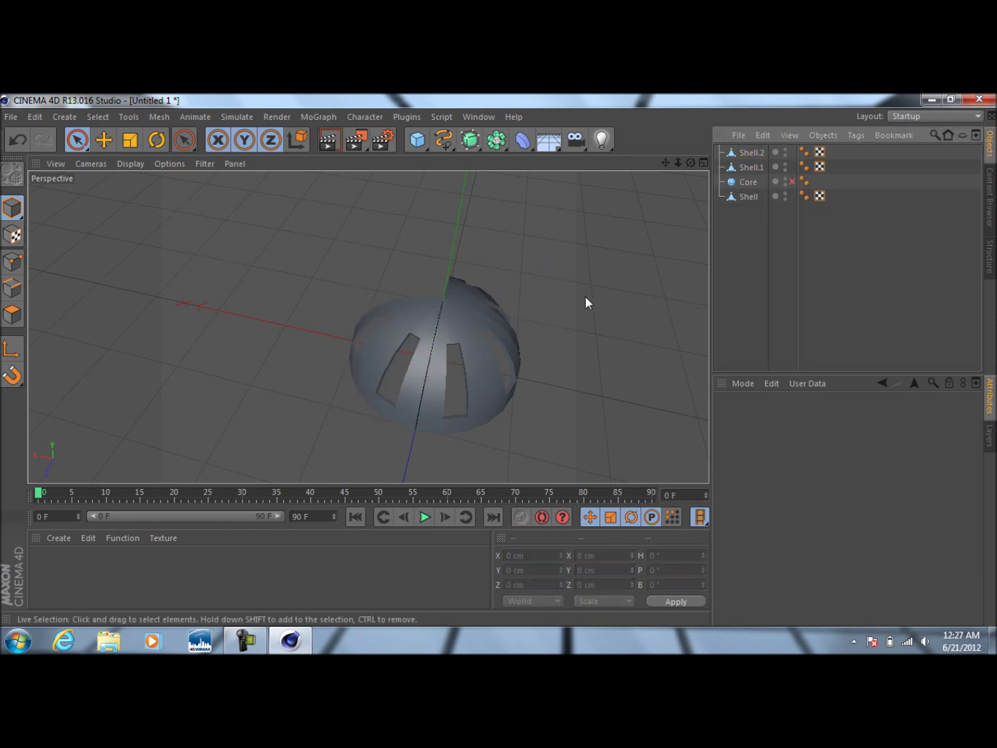
# Make a third copy of the original Shell quarter, set its heading rotation (H) to 270°, and deselect it
pyautogui.click(480, 307)
pyautogui.click(730, 295)
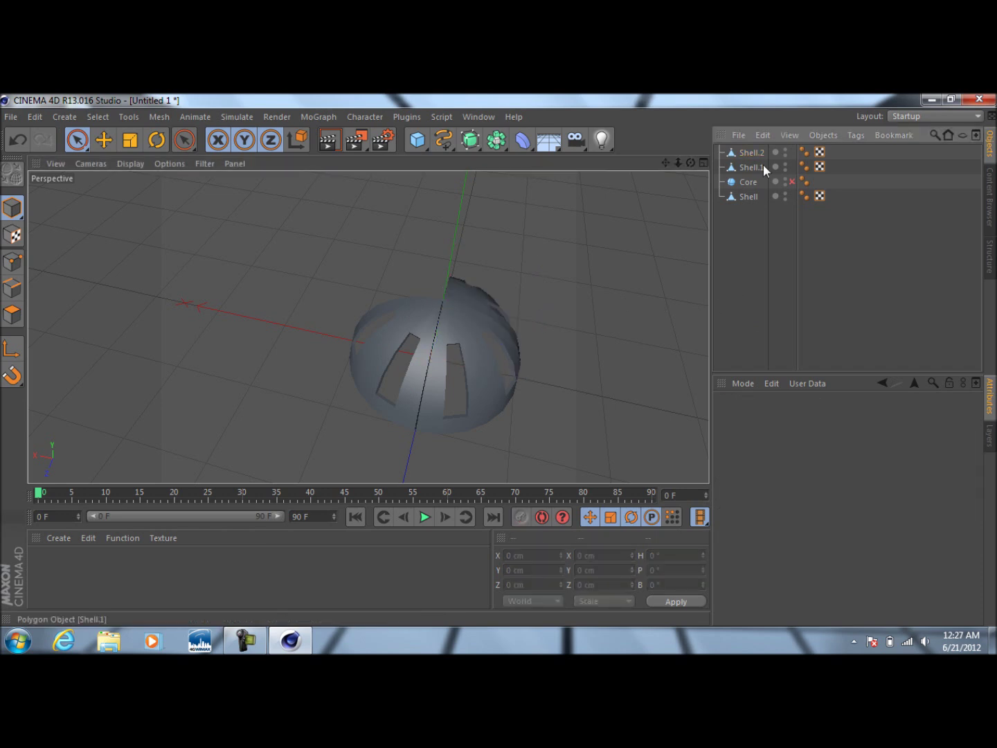
pyautogui.click(747, 197)
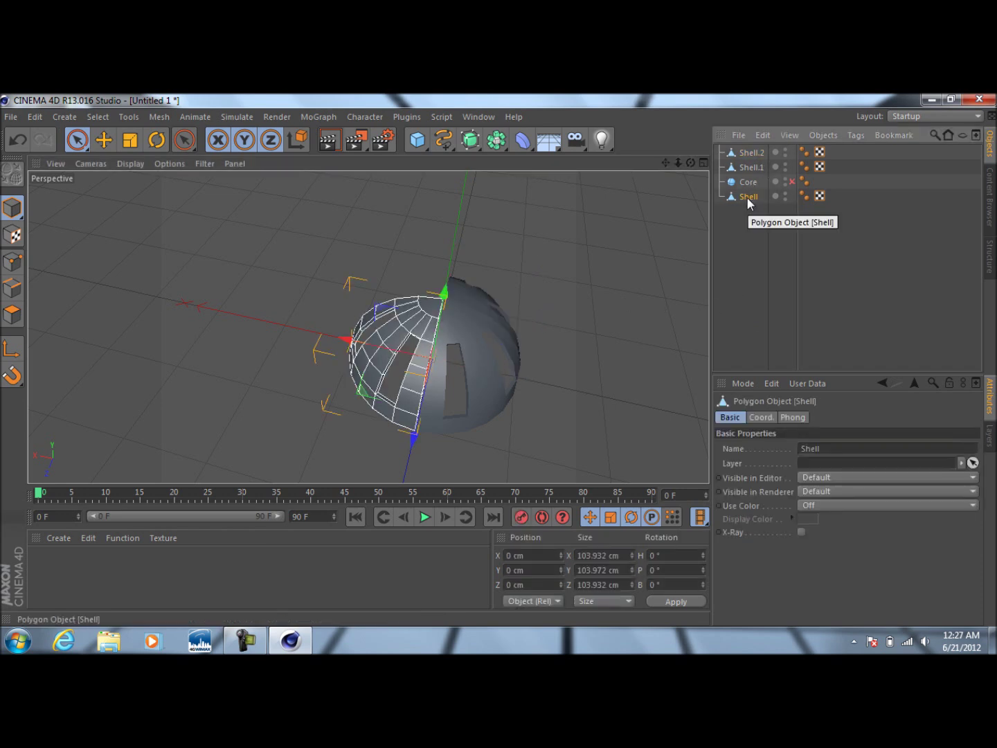
pyautogui.hotkey('ctrl', 'c')
pyautogui.hotkey('ctrl', 'v')
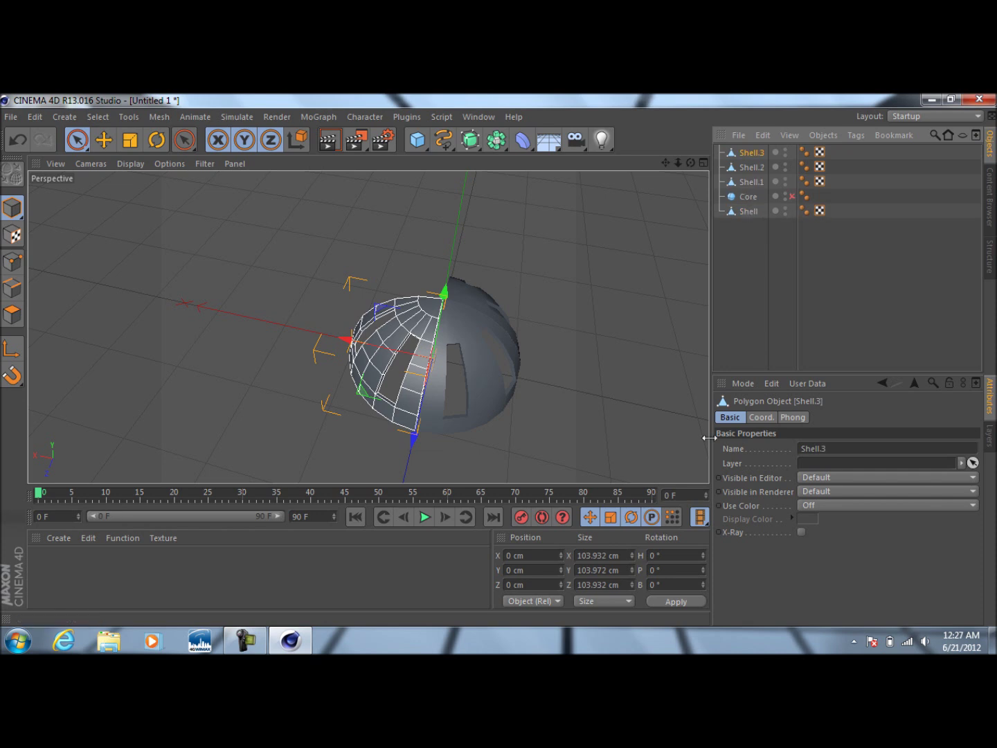
pyautogui.click(678, 555)
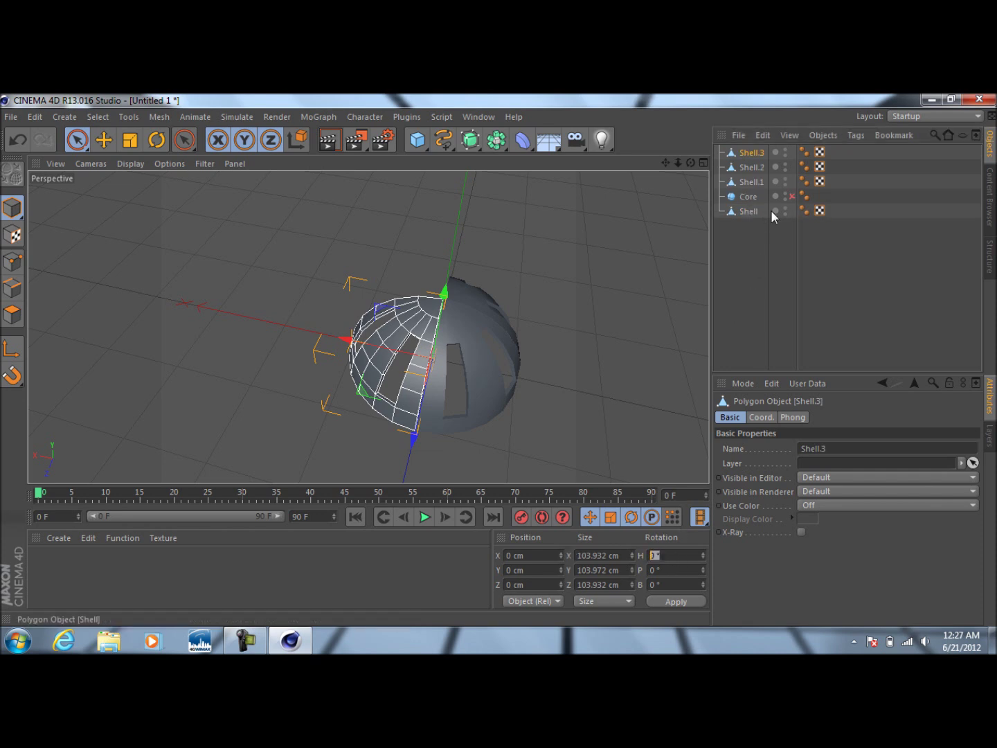
pyautogui.write('270')
pyautogui.press('Return')
pyautogui.click(764, 303)
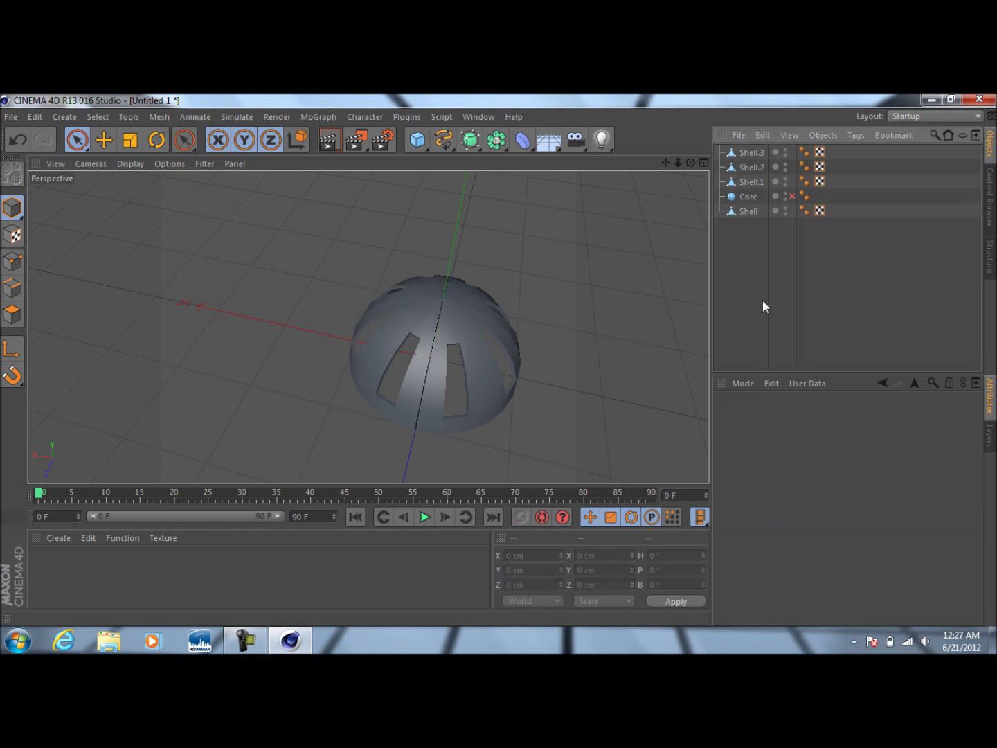
# Move the Core object below all Shell pieces in the object hierarchy, and enable it briefly to check its fit before disabling it again
pyautogui.keyDown('alt'); pyautogui.moveTo(371, 326); pyautogui.dragTo(367, 326); pyautogui.keyUp('alt')
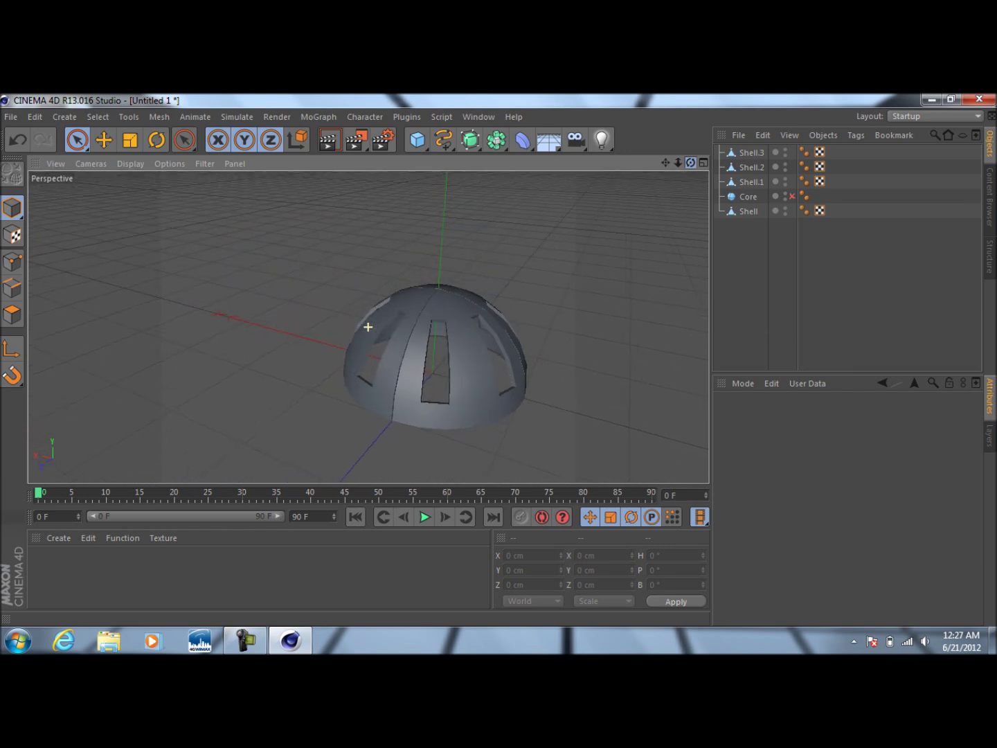
pyautogui.keyDown('alt'); pyautogui.moveTo(368, 327); pyautogui.dragTo(373, 325); pyautogui.keyUp('alt')
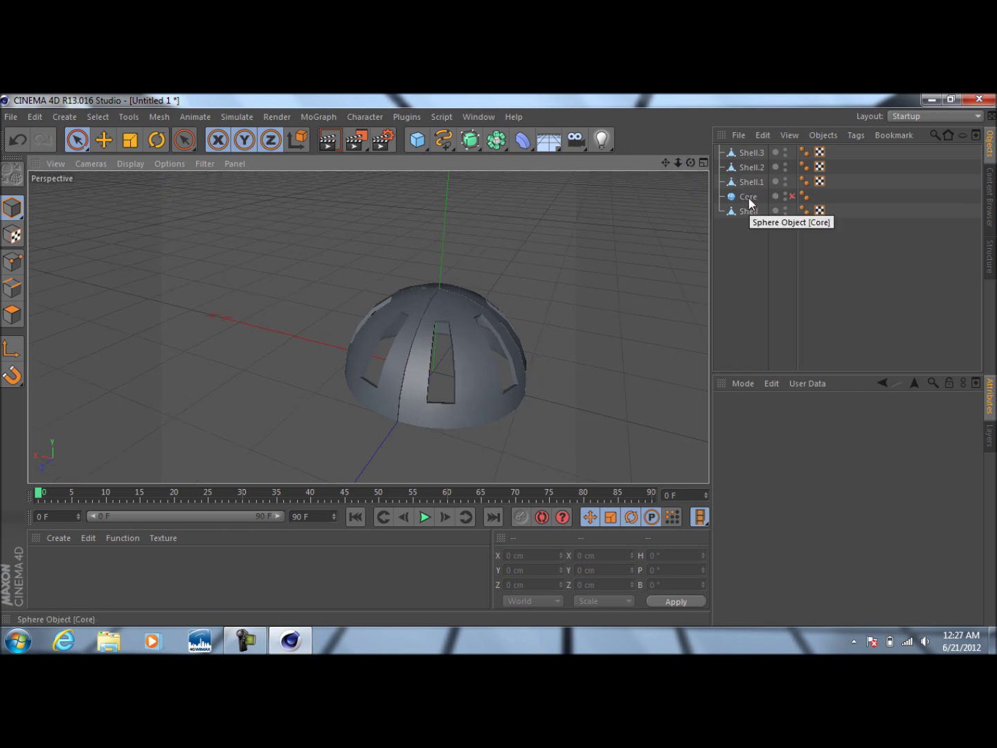
pyautogui.moveTo(749, 196); pyautogui.dragTo(746, 219)
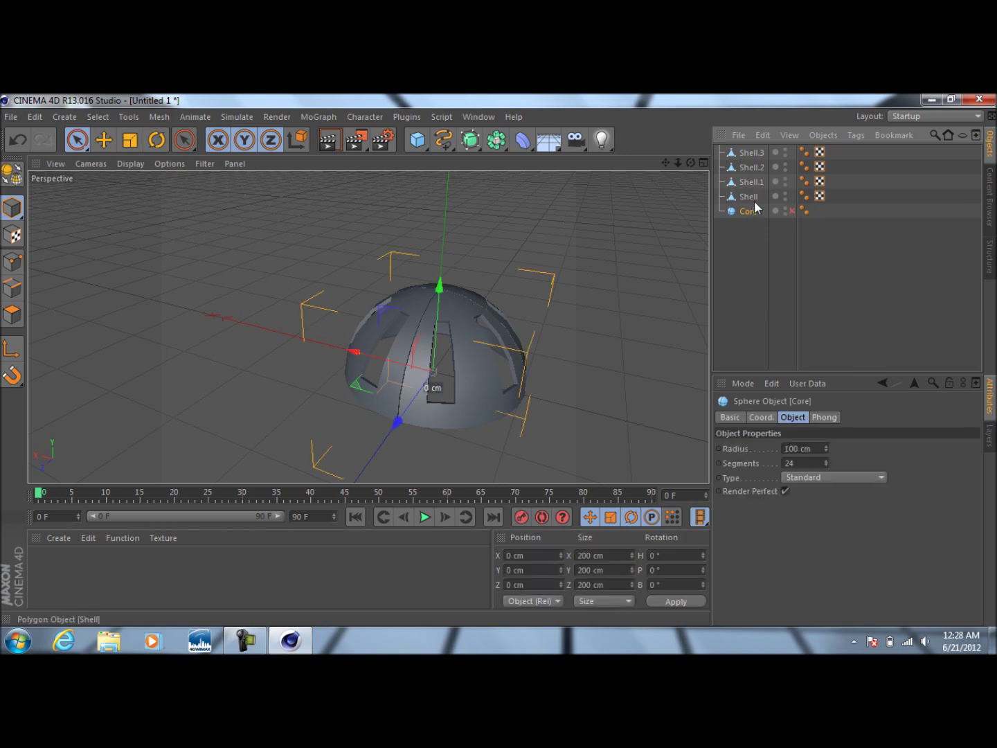
pyautogui.click(793, 210)
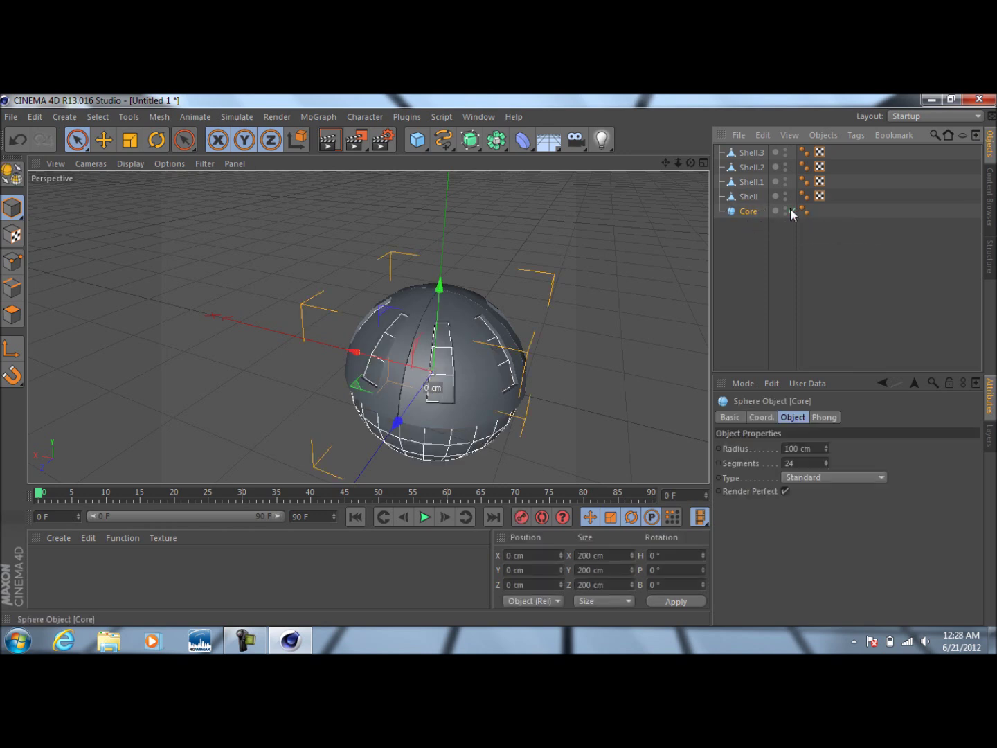
pyautogui.click(732, 273)
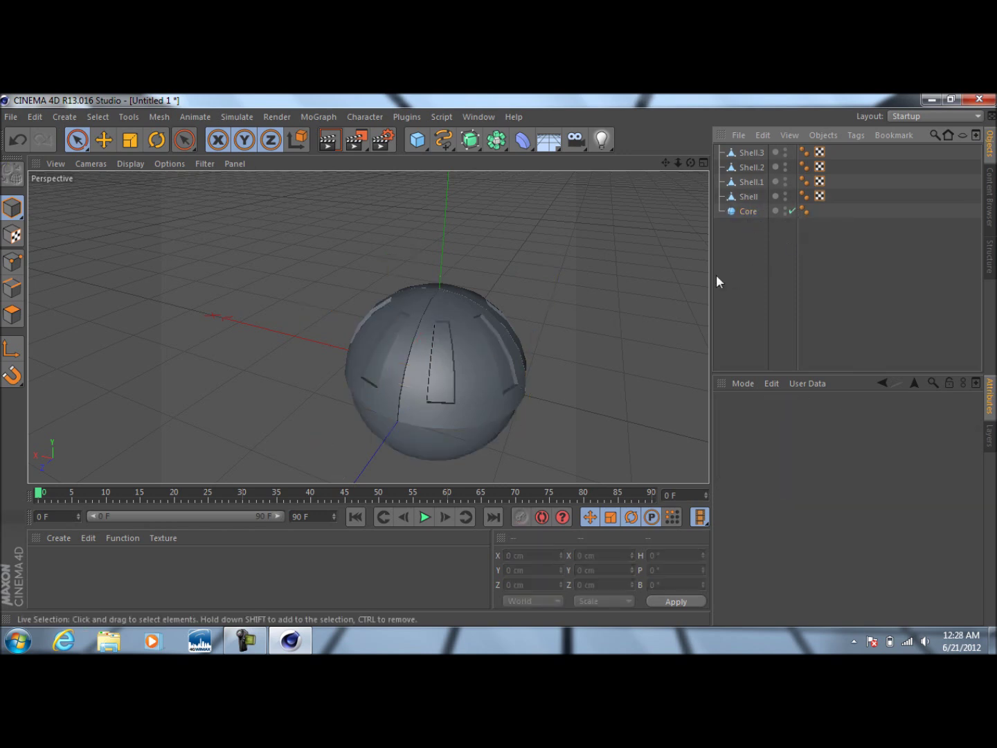
pyautogui.click(793, 210)
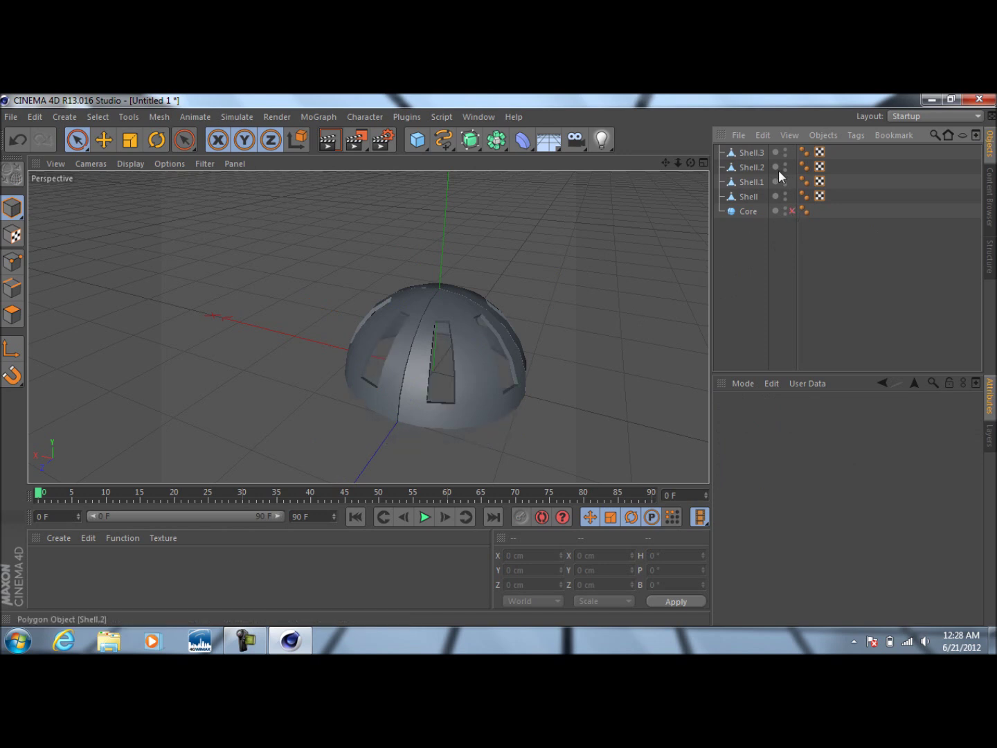
# Duplicate the four Shell quarters together, set the copies' pitch rotation (P) to 180° to form the lower hemisphere, and deselect them
pyautogui.moveTo(831, 187); pyautogui.dragTo(746, 139)
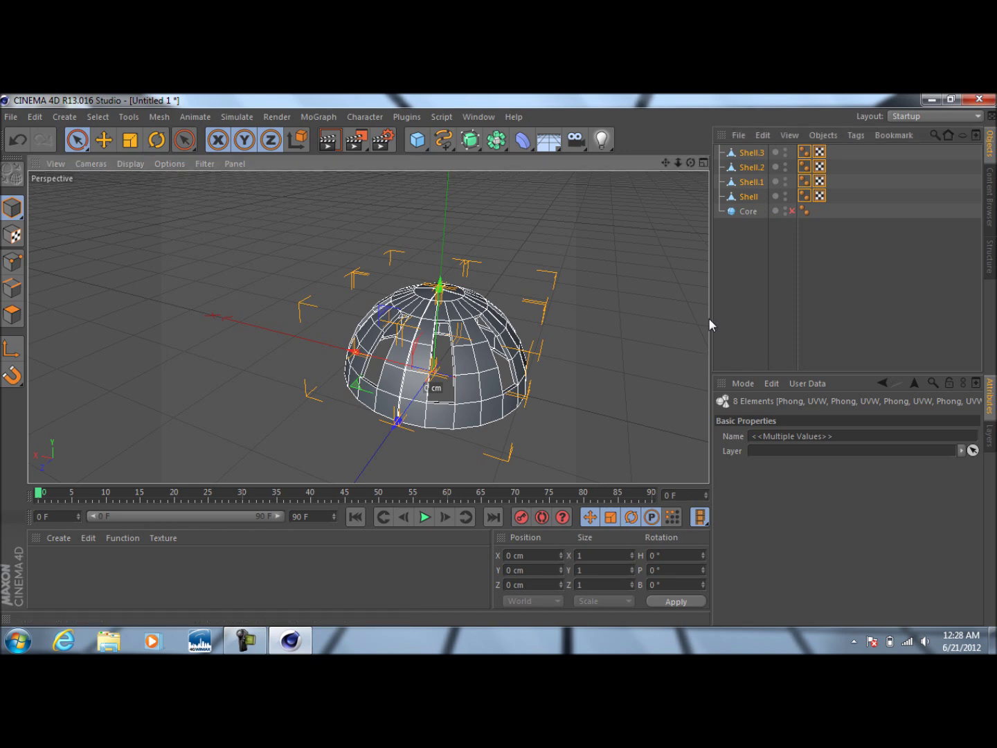
pyautogui.hotkey('ctrl', 'v')
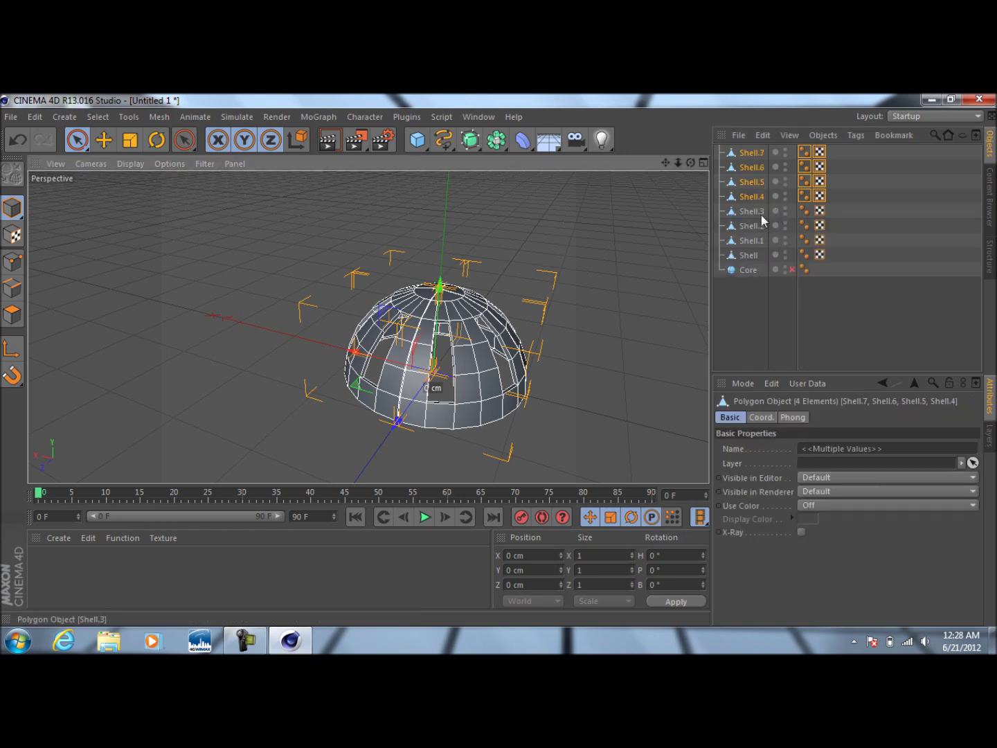
pyautogui.click(838, 190)
pyautogui.moveTo(844, 192); pyautogui.dragTo(739, 148)
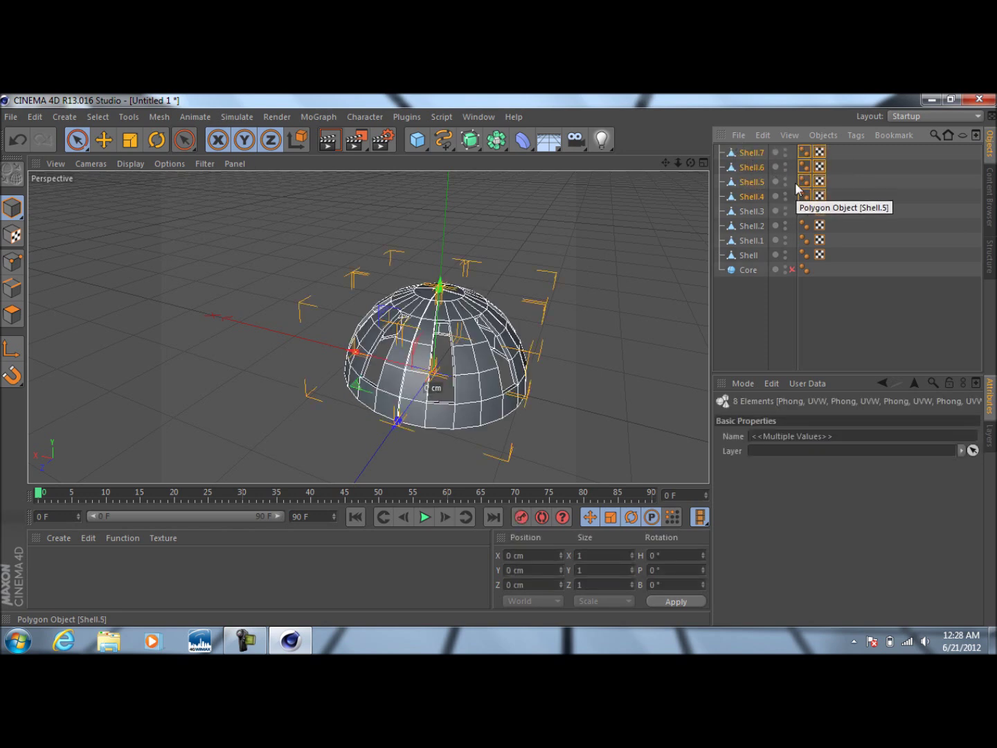
pyautogui.click(676, 554)
pyautogui.press('Tab')
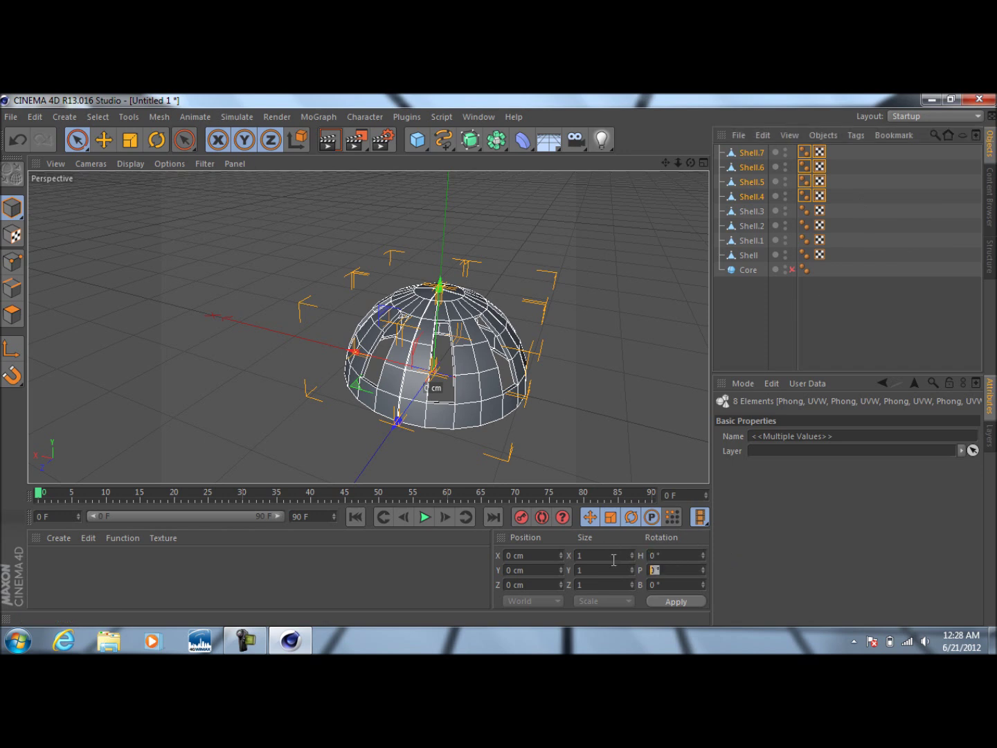
pyautogui.write('180')
pyautogui.press('Return')
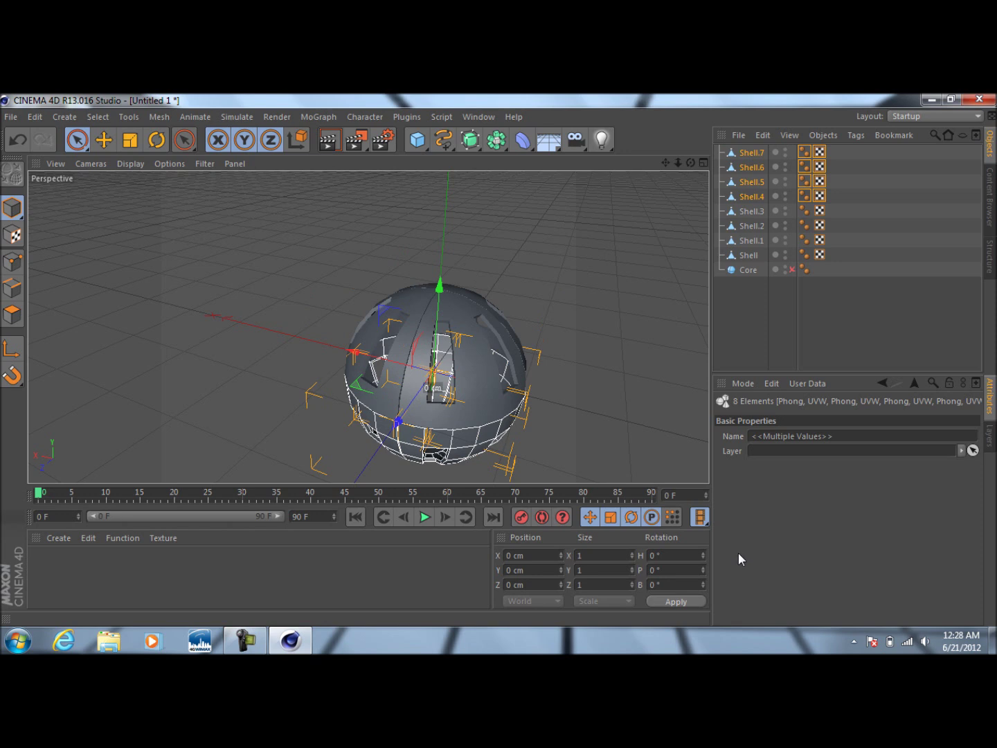
pyautogui.click(746, 330)
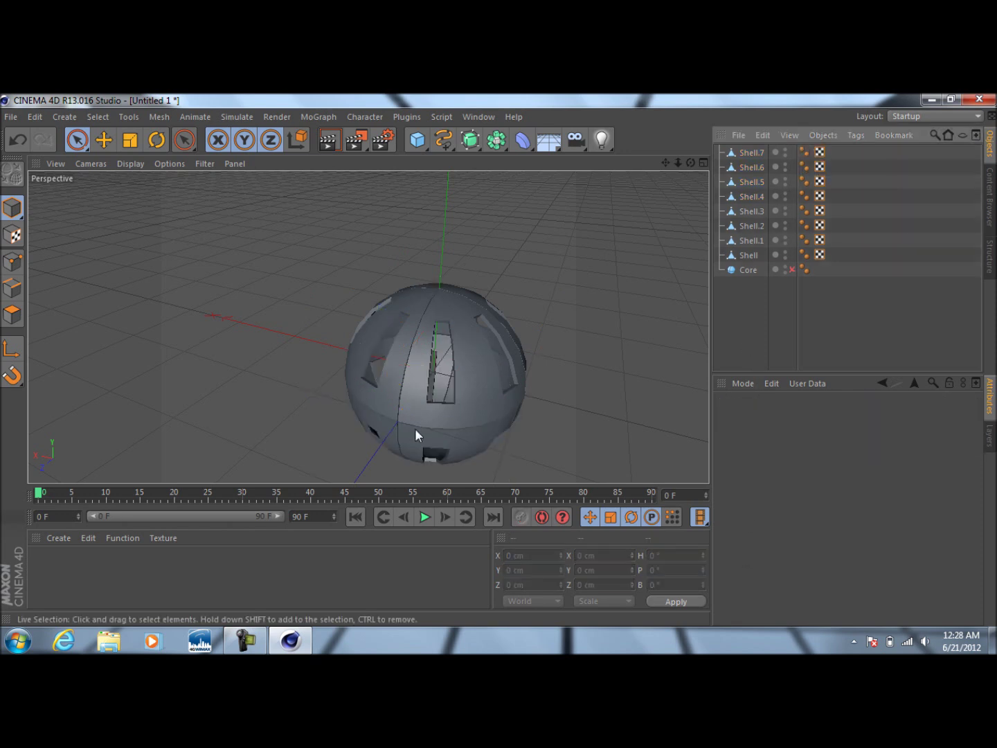
# Toggle the Core sphere on and off to compare the full shell with and without it
pyautogui.click(793, 270)
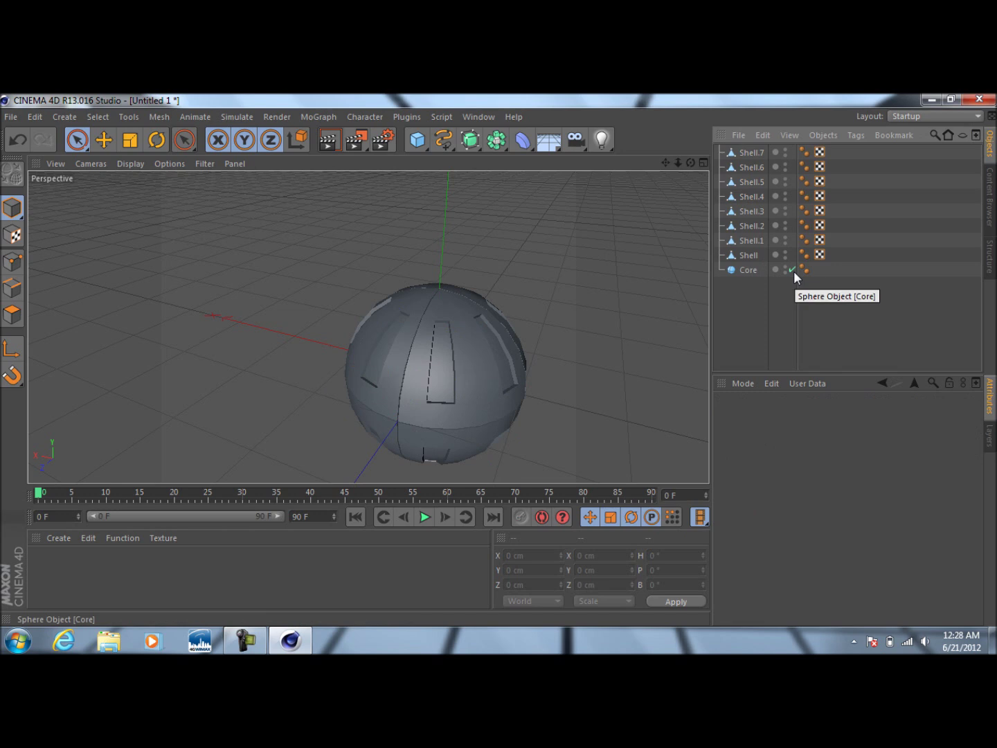
pyautogui.click(790, 270)
pyautogui.click(791, 271)
pyautogui.click(791, 271)
pyautogui.click(791, 270)
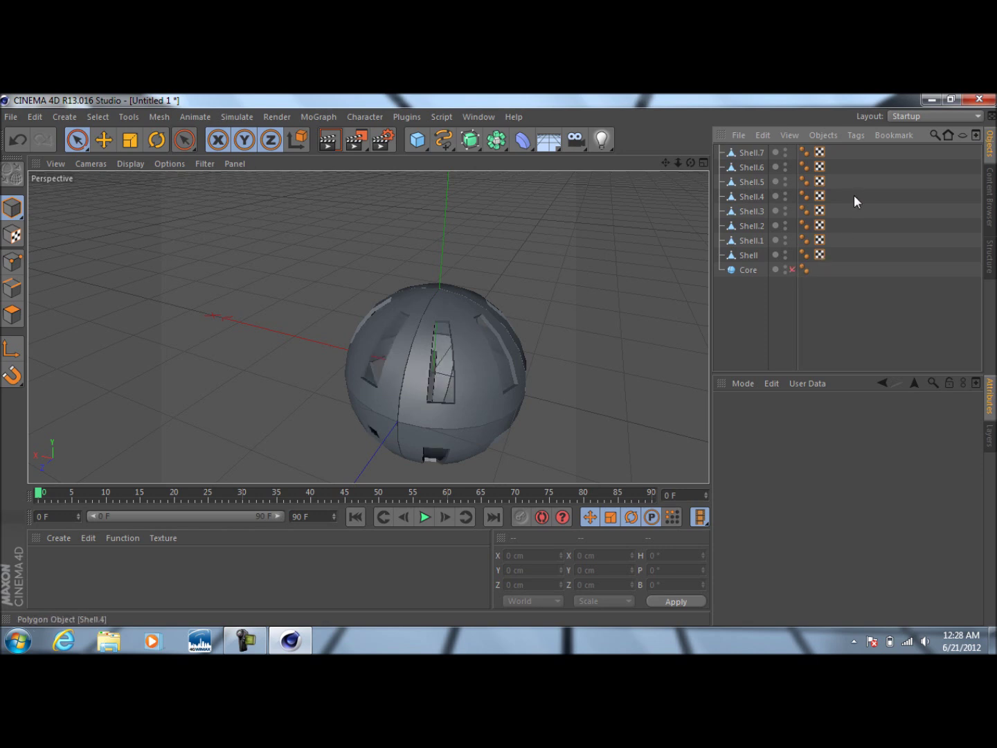
# Group all eight Shell pieces under one null object, leaving the Core outside the group
pyautogui.moveTo(860, 251); pyautogui.dragTo(743, 142)
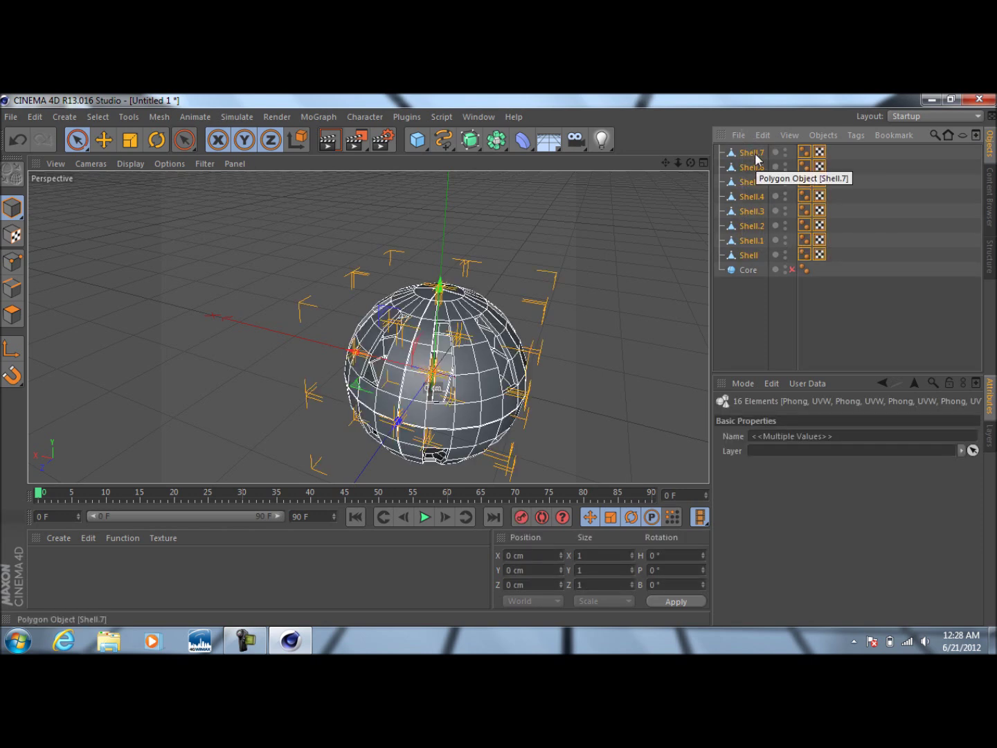
pyautogui.hotkey('alt', 'g')
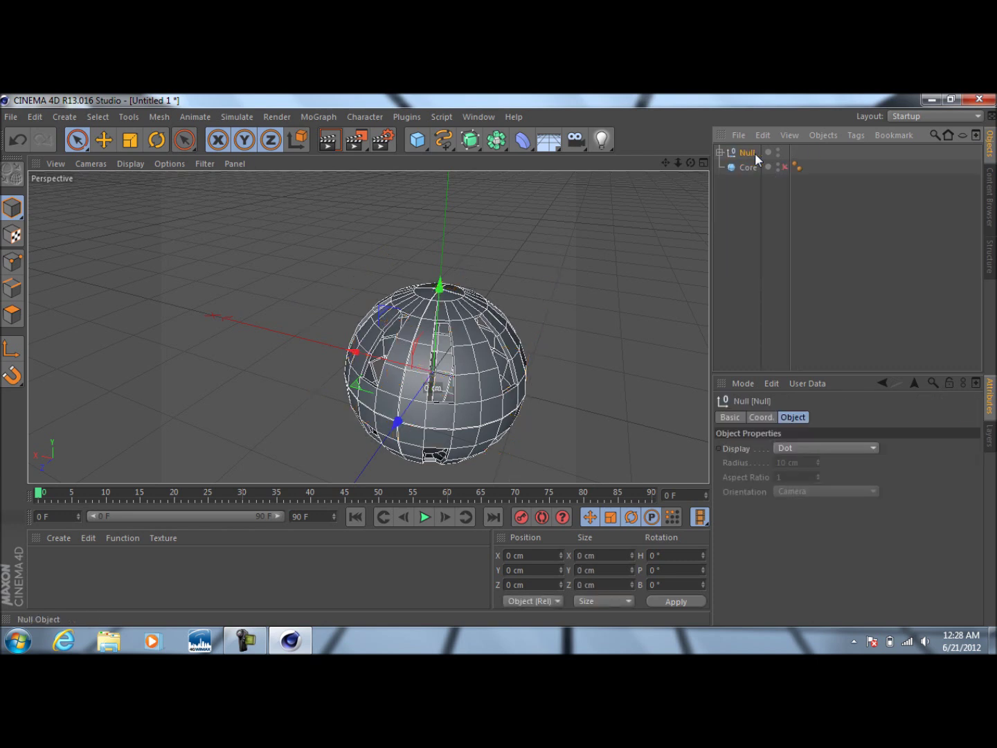
pyautogui.click(720, 151)
pyautogui.click(719, 153)
# Rename the null group holding the Shell pieces as Cool Sphere, and deselect it
pyautogui.doubleClick(750, 153)
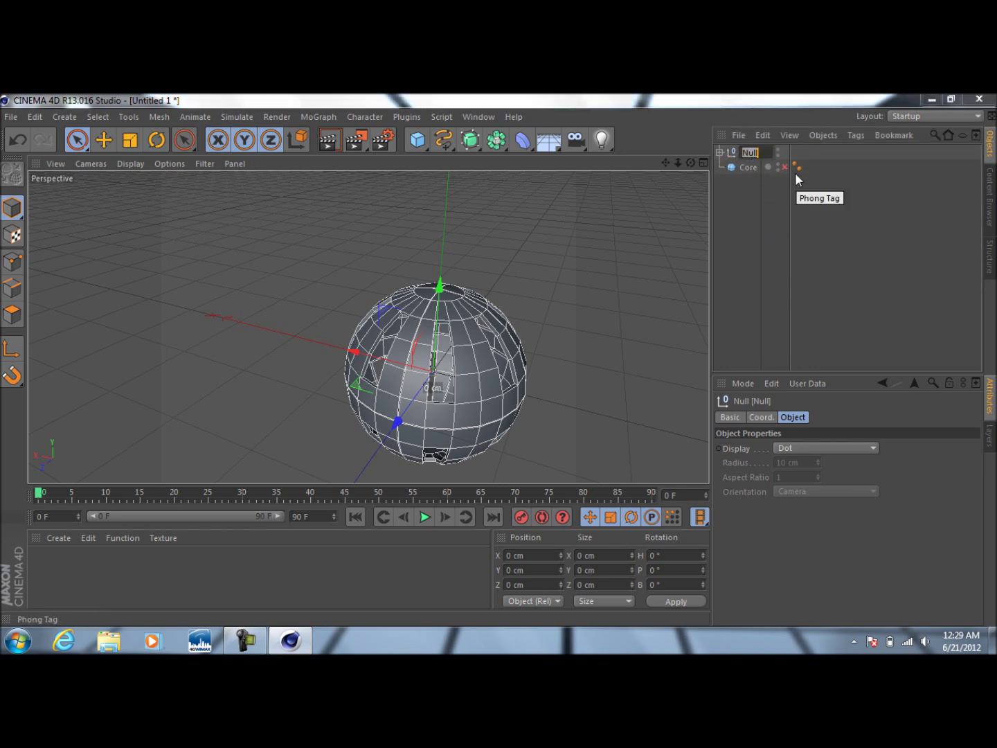
pyautogui.write('Cool')
pyautogui.press('BackSpace')
pyautogui.press('BackSpace')
pyautogui.press('BackSpace')
pyautogui.press('BackSpace')
pyautogui.write('Sphere')
pyautogui.press('Return')
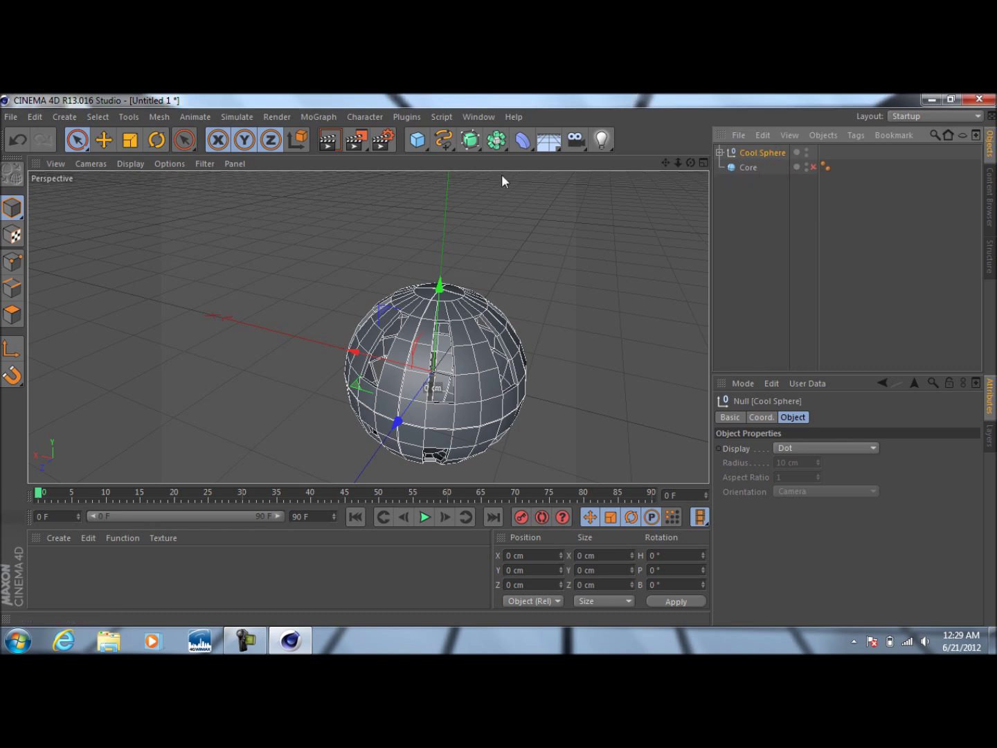
pyautogui.click(741, 263)
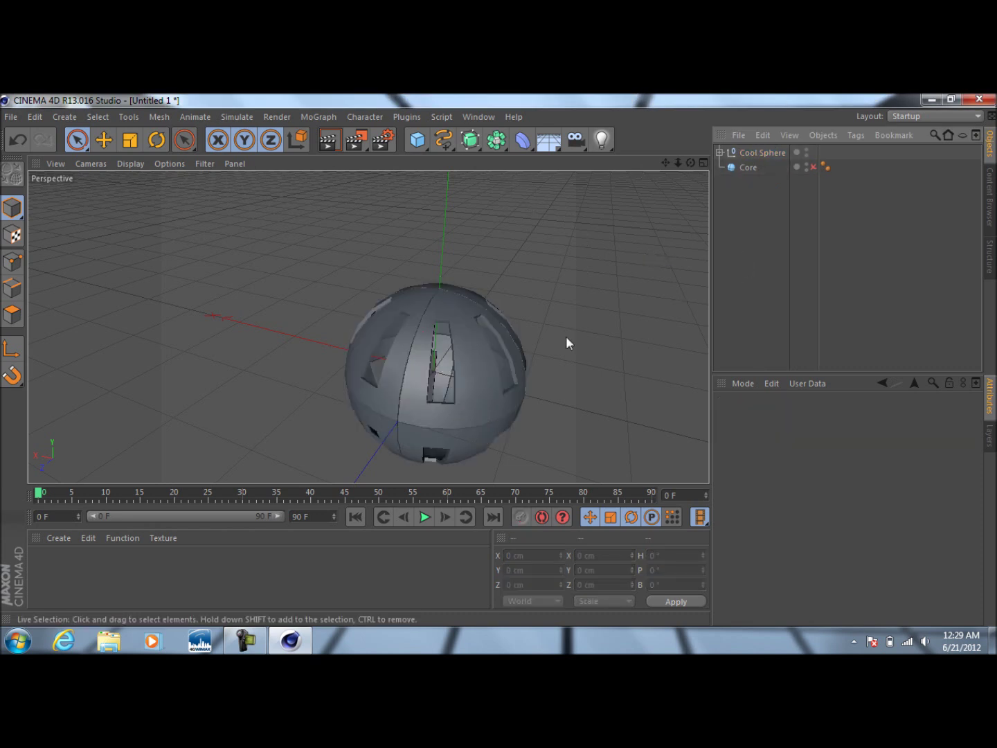
# Add a HyperNURBS object and make the Cool Sphere group its child to smooth the shell
pyautogui.click(752, 153)
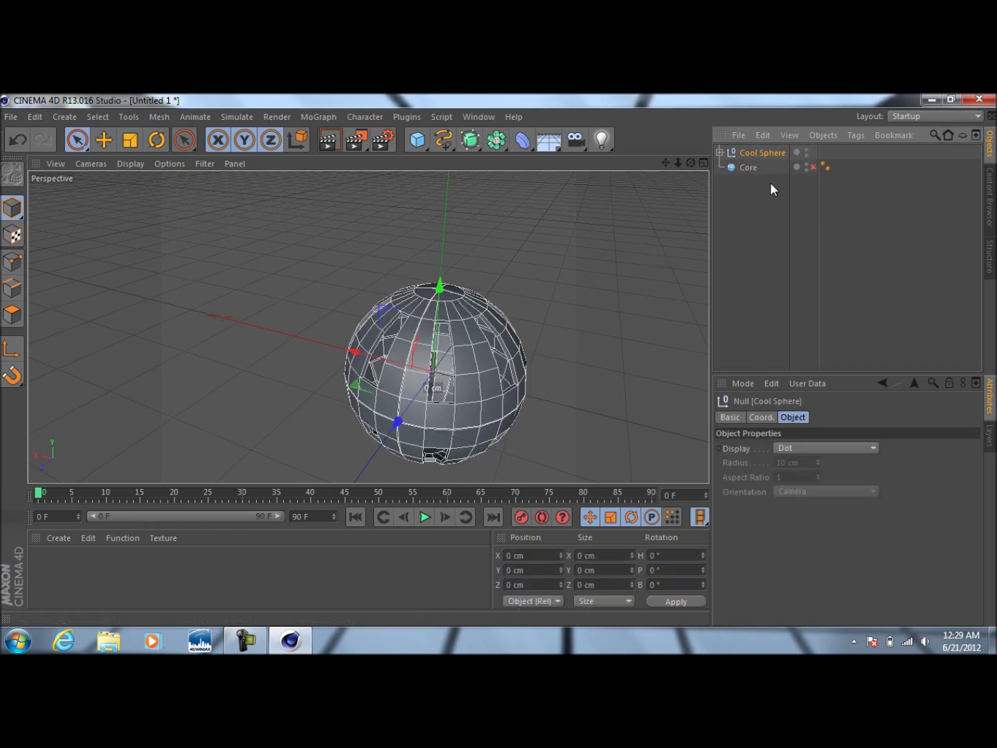
pyautogui.click(472, 141)
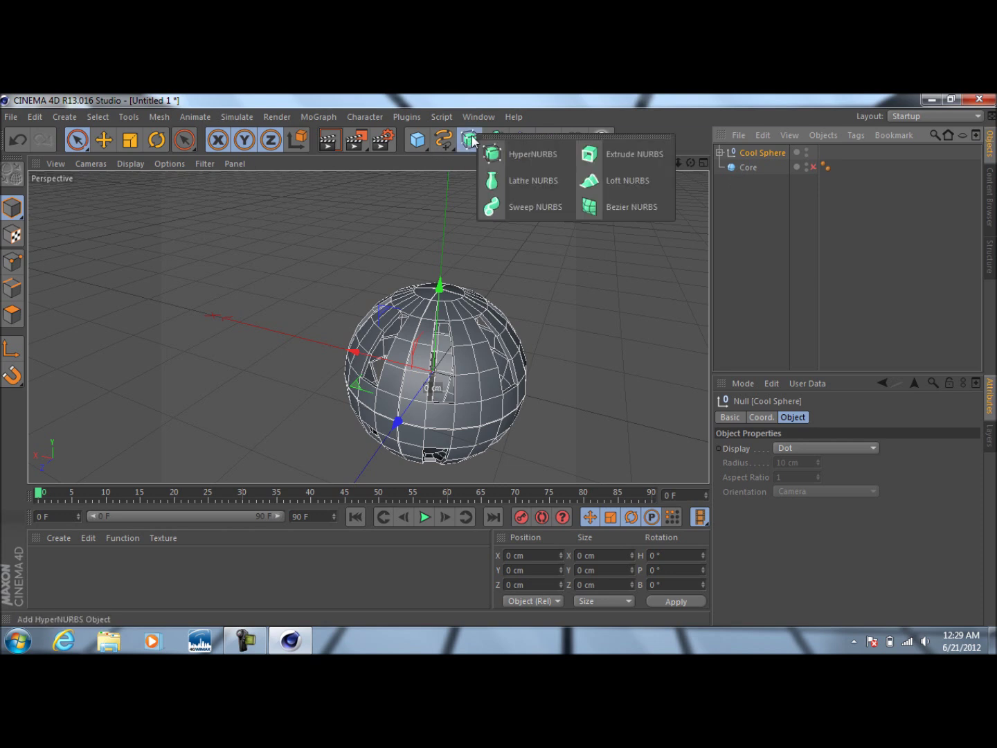
pyautogui.click(525, 153)
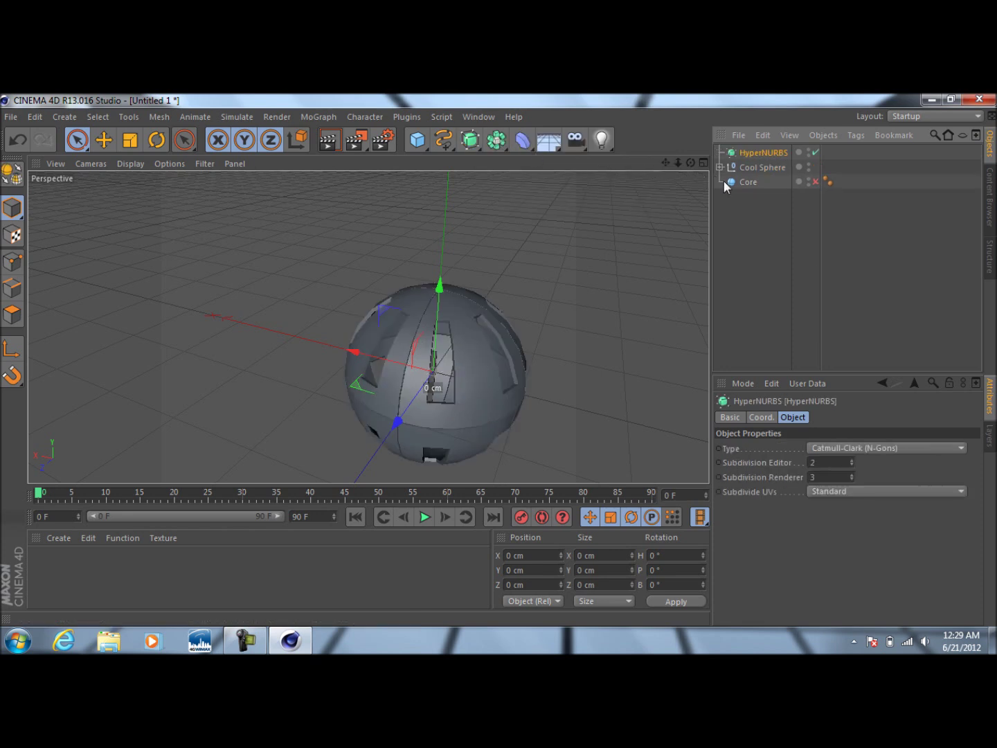
pyautogui.click(754, 169)
pyautogui.moveTo(755, 167); pyautogui.dragTo(757, 153)
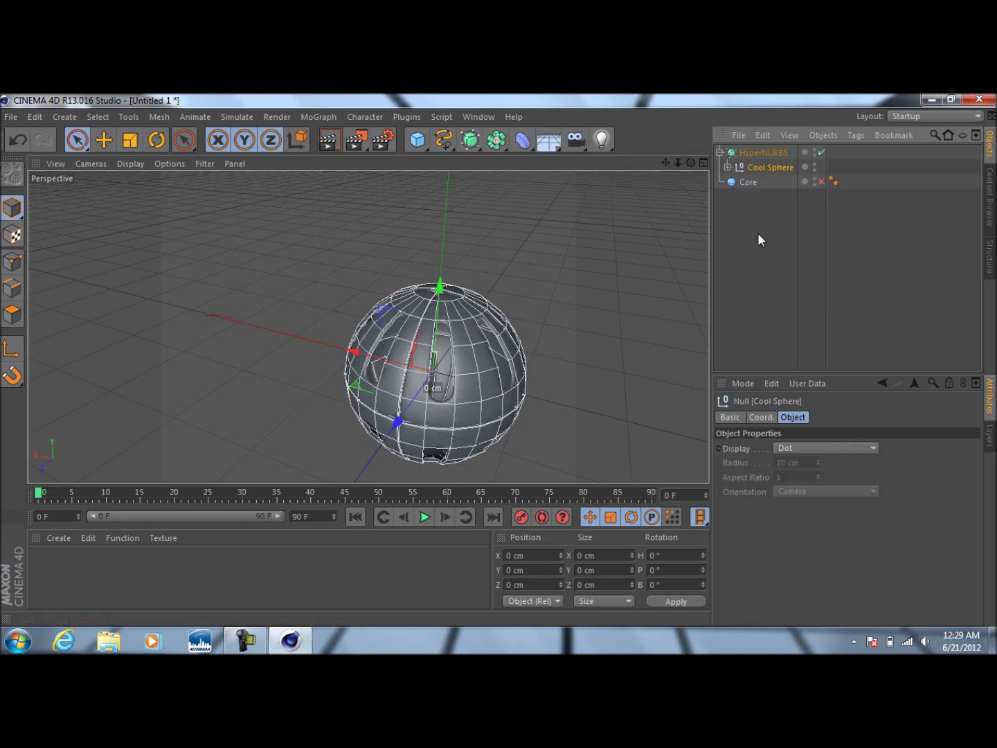
pyautogui.click(766, 277)
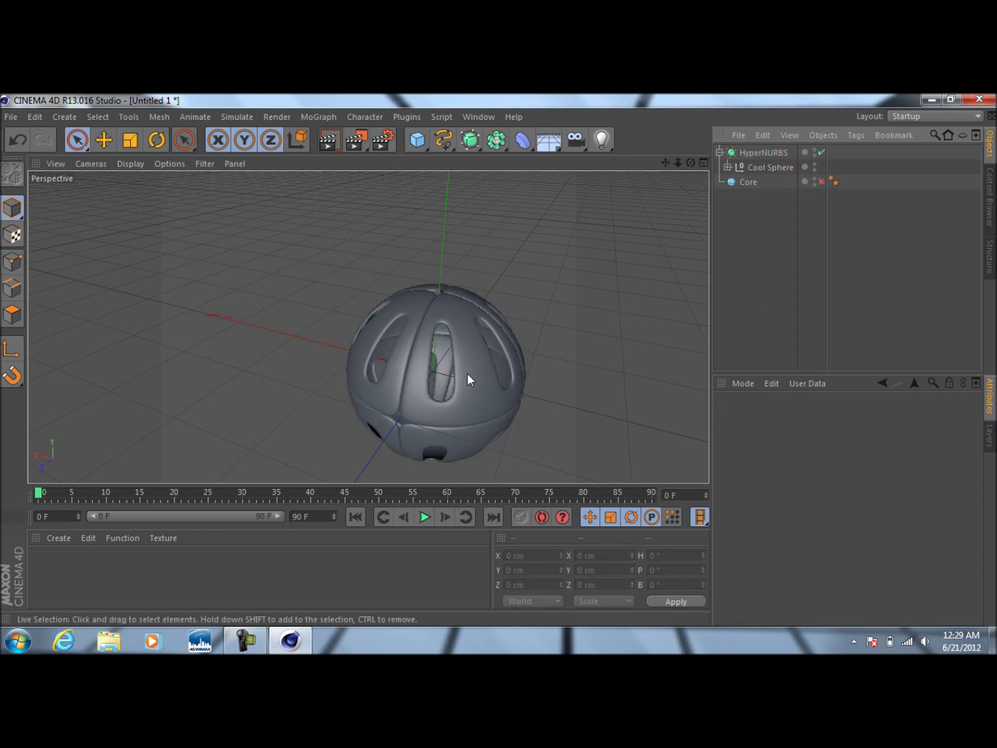
# Enable the Core sphere inside the smoothed shell
pyautogui.moveTo(690, 163); pyautogui.dragTo(678, 165)
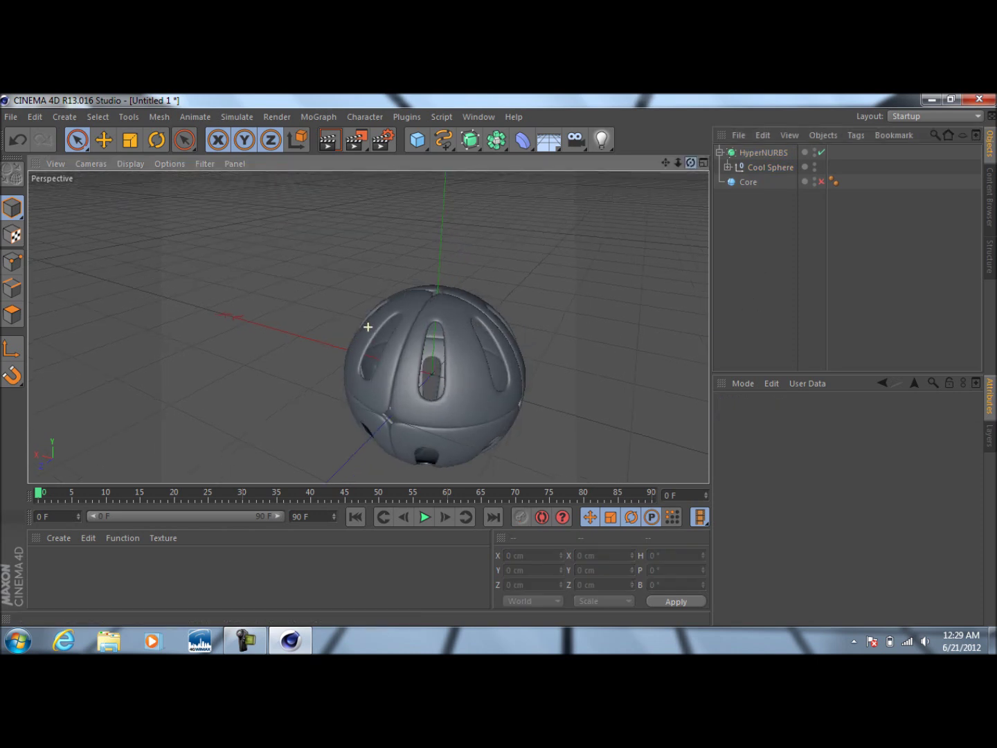
pyautogui.moveTo(237, 638)
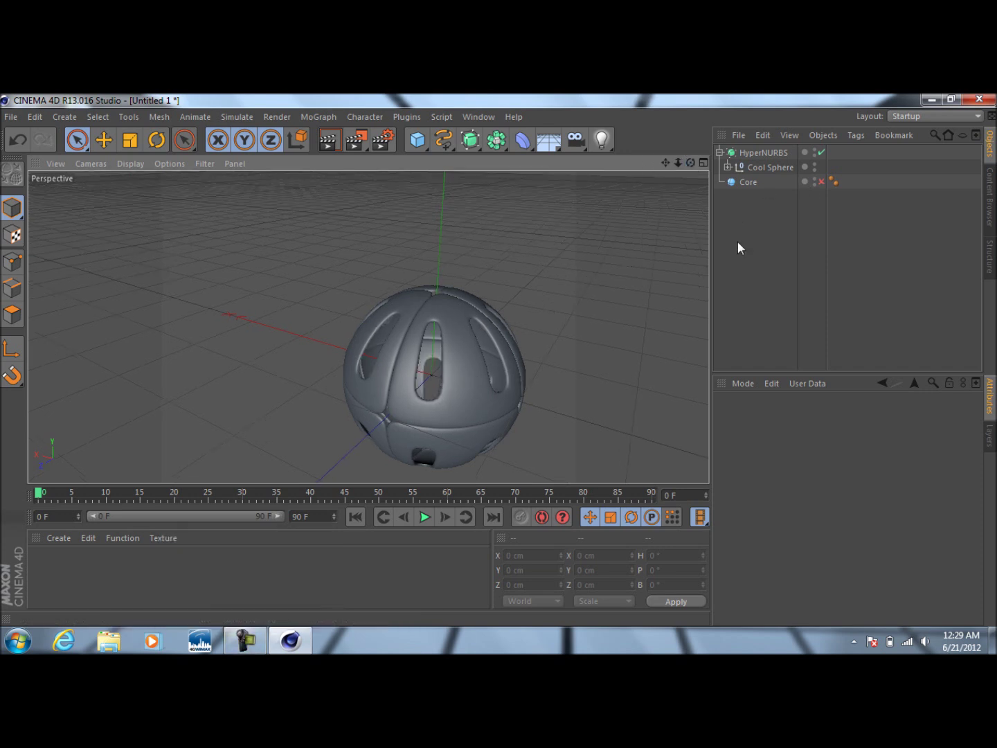
pyautogui.click(821, 182)
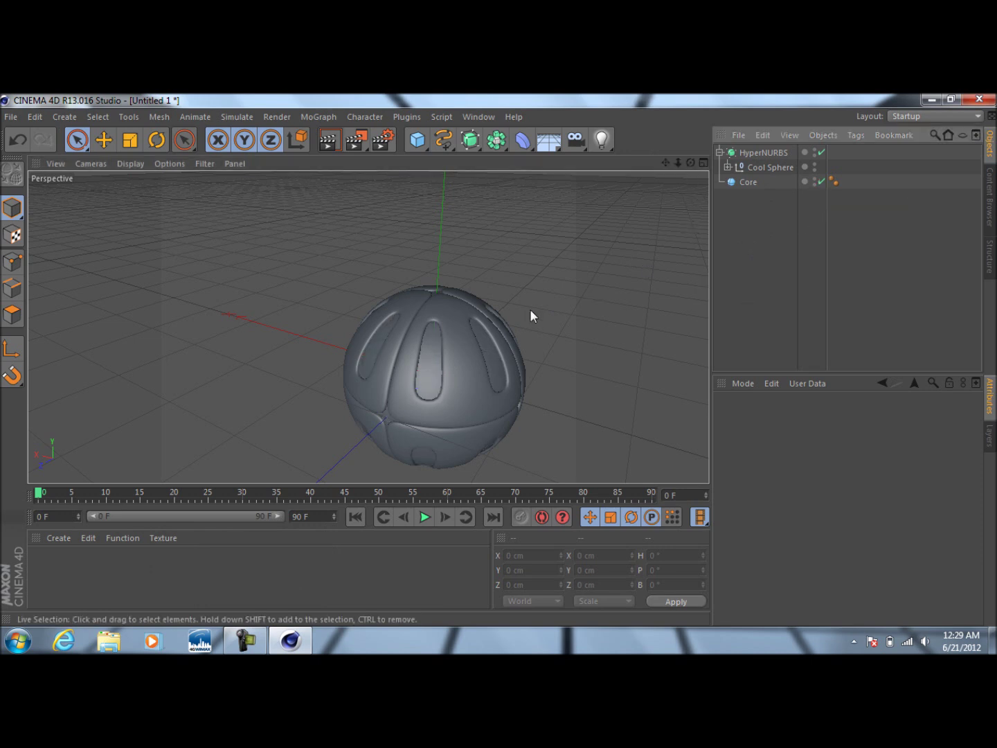
# Raise the HyperNURBS shell and the Core together about 98 cm along the Y axis, and deselect them
pyautogui.scroll(-3, 526, 312)
pyautogui.moveTo(690, 162); pyautogui.dragTo(703, 168)
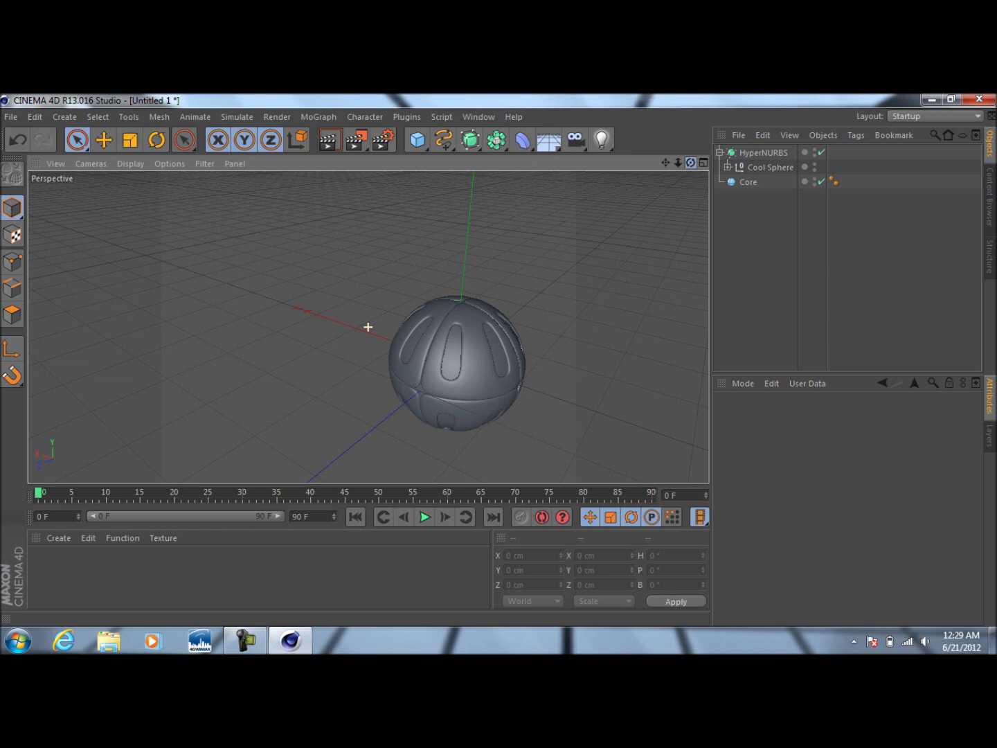
pyautogui.moveTo(703, 168); pyautogui.dragTo(689, 161)
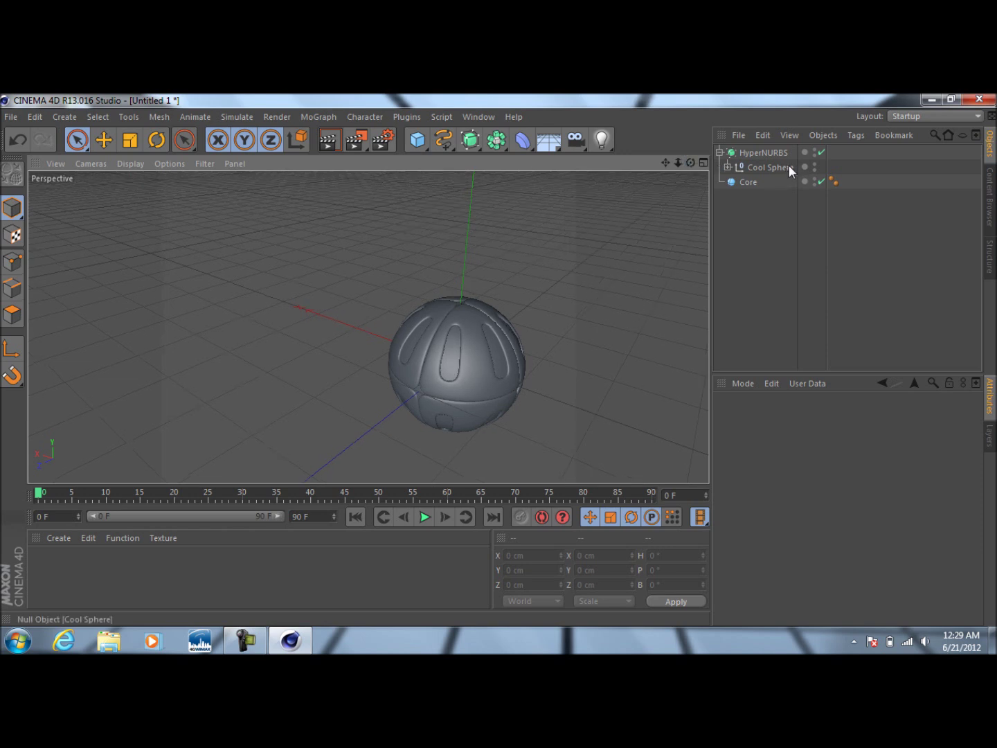
pyautogui.moveTo(866, 216); pyautogui.dragTo(744, 137)
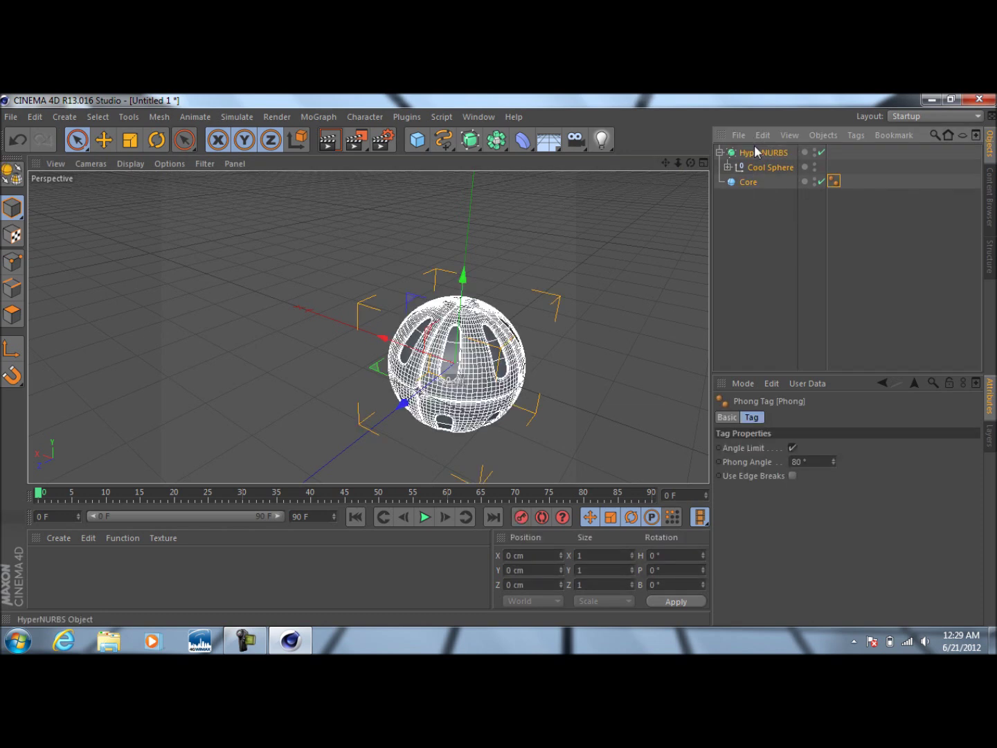
pyautogui.moveTo(467, 272); pyautogui.dragTo(479, 208)
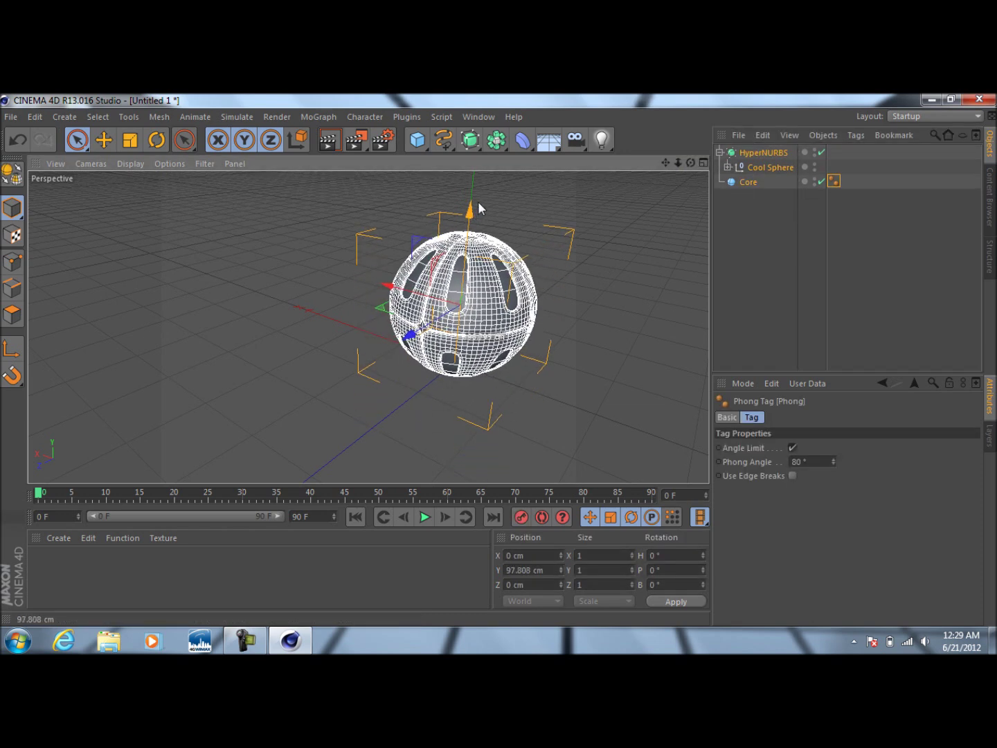
pyautogui.click(746, 249)
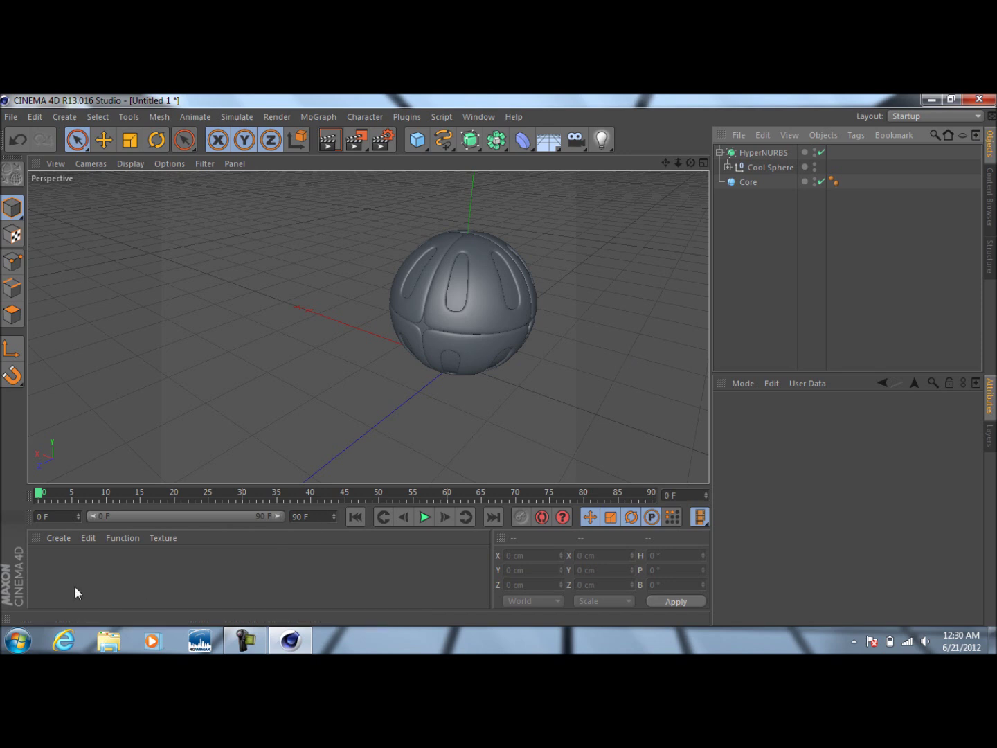
# Create a new material and set its colour to blue with RGB 21, 87, 255
pyautogui.doubleClick(48, 564)
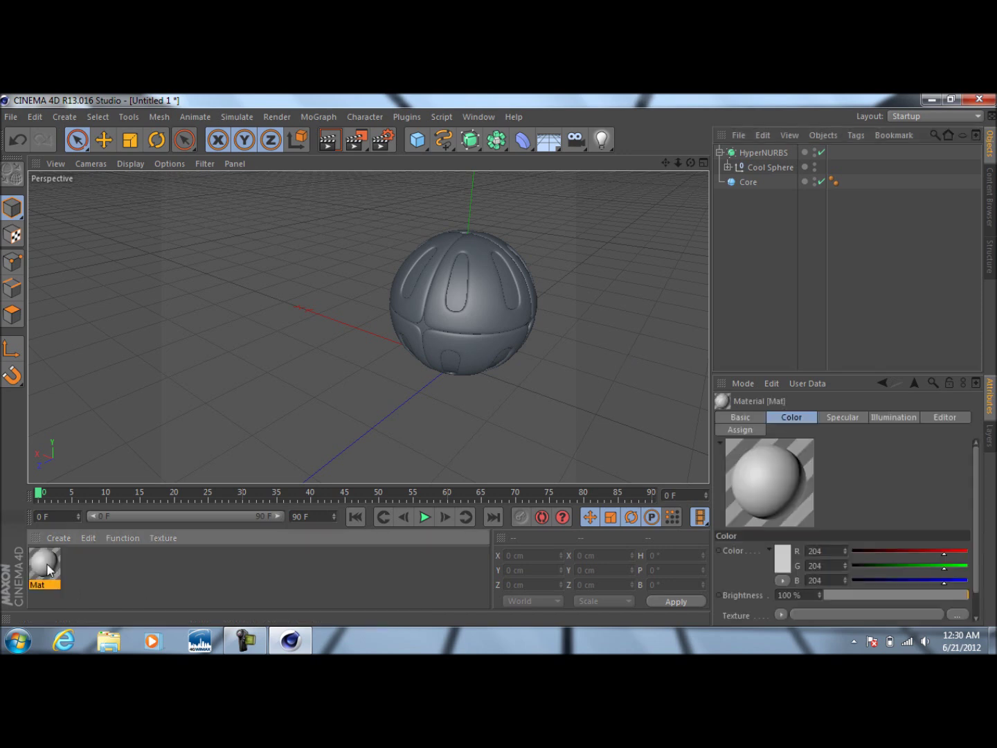
pyautogui.doubleClick(47, 563)
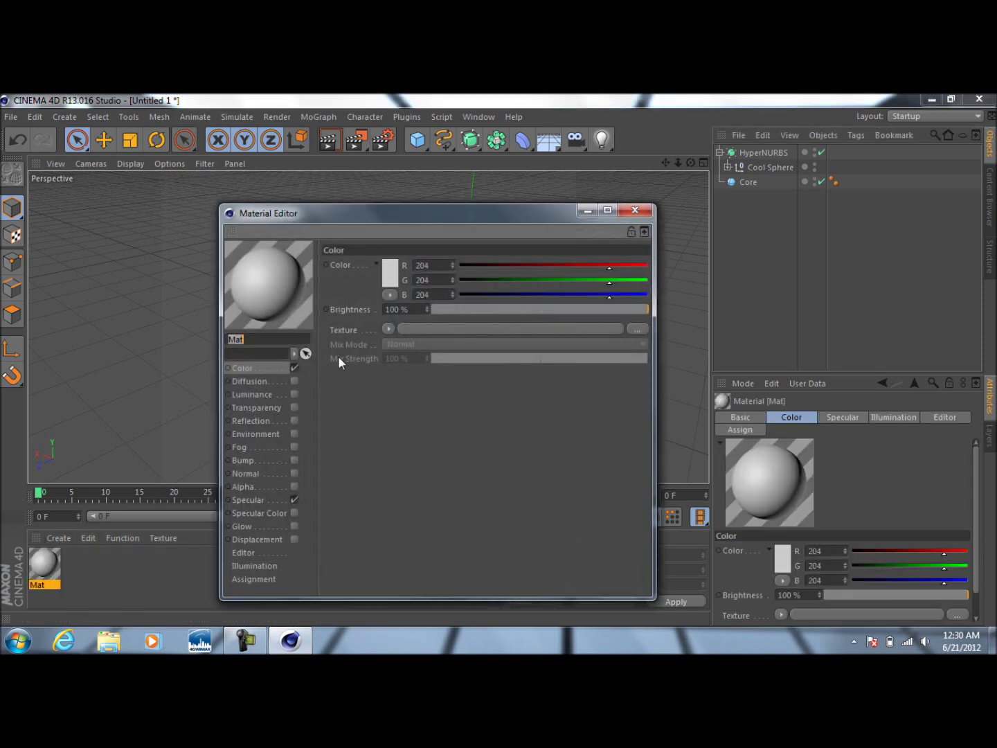
pyautogui.click(390, 273)
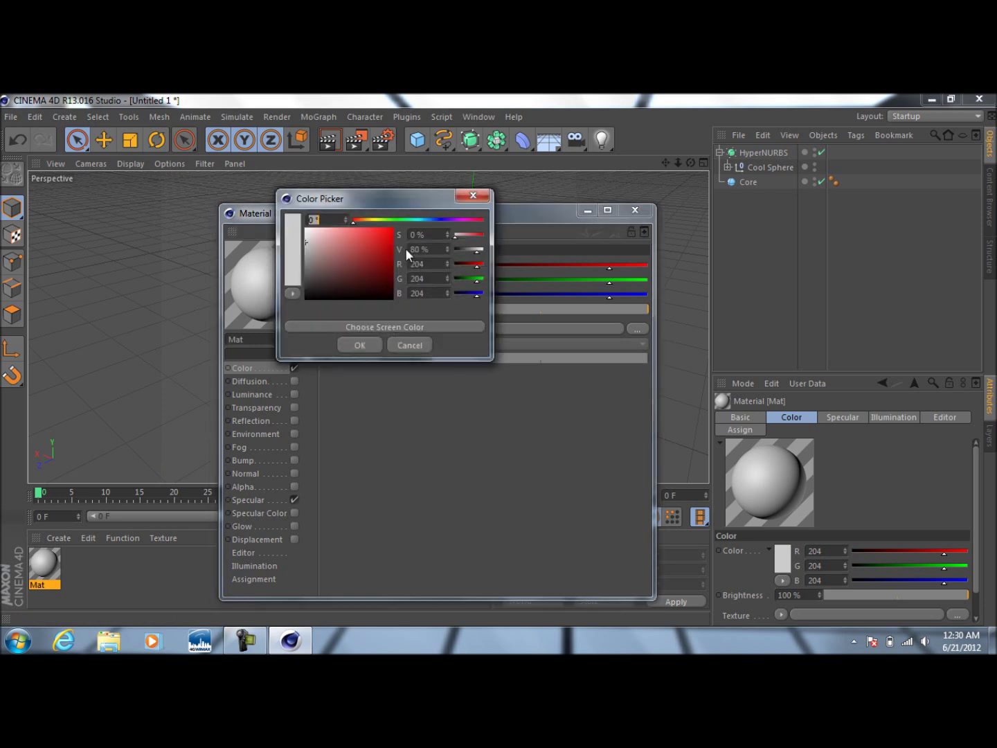
pyautogui.click(426, 220)
pyautogui.moveTo(387, 231); pyautogui.dragTo(404, 226)
pyautogui.click(432, 220)
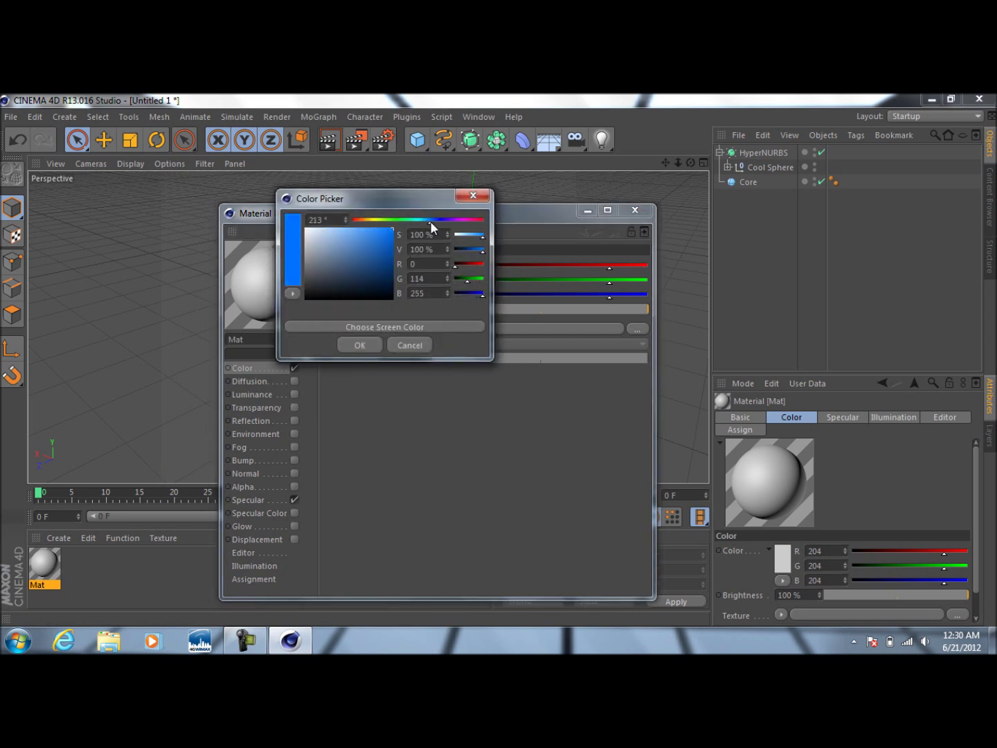
pyautogui.click(386, 228)
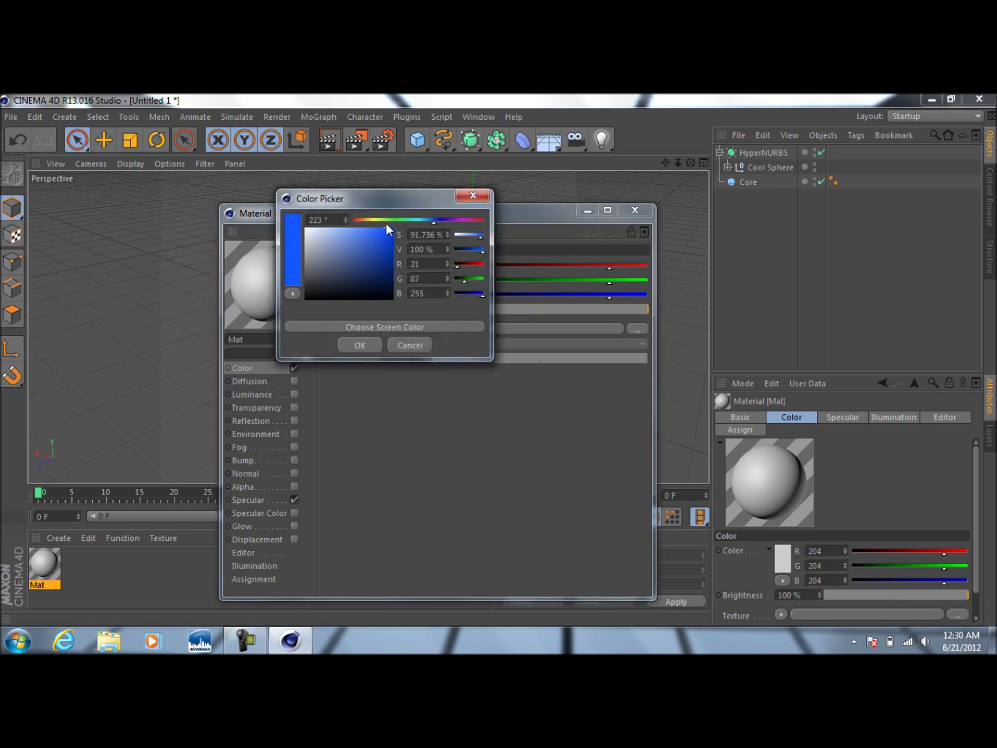
pyautogui.click(359, 344)
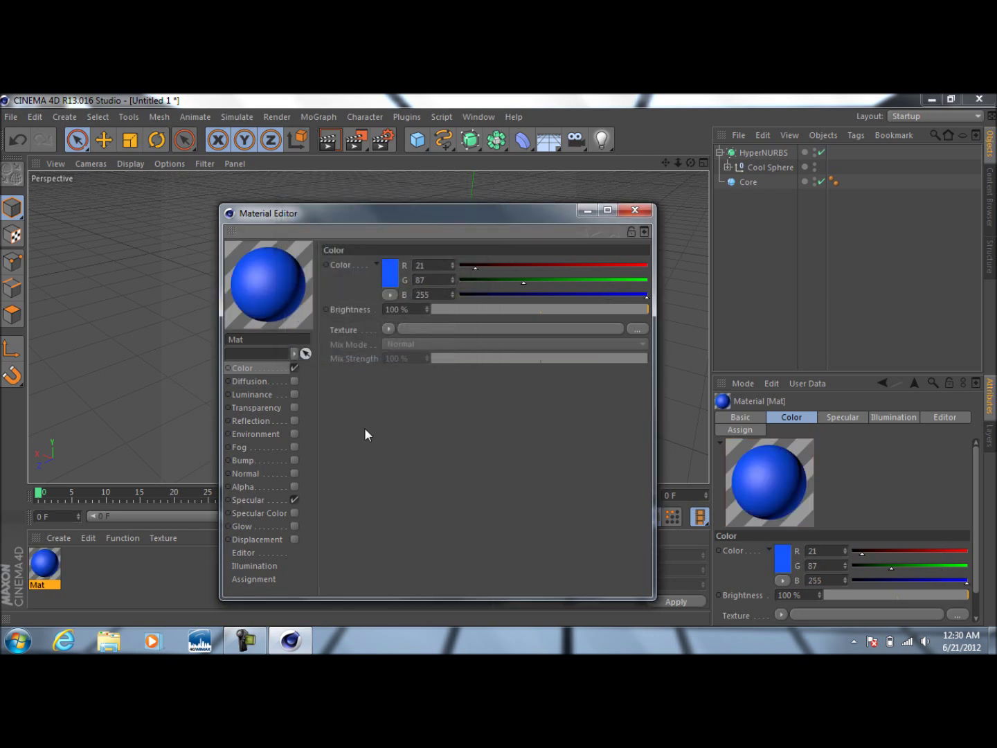
# Enable the blue material's Luminance channel and set its brightness to 200%
pyautogui.click(271, 396)
pyautogui.click(294, 395)
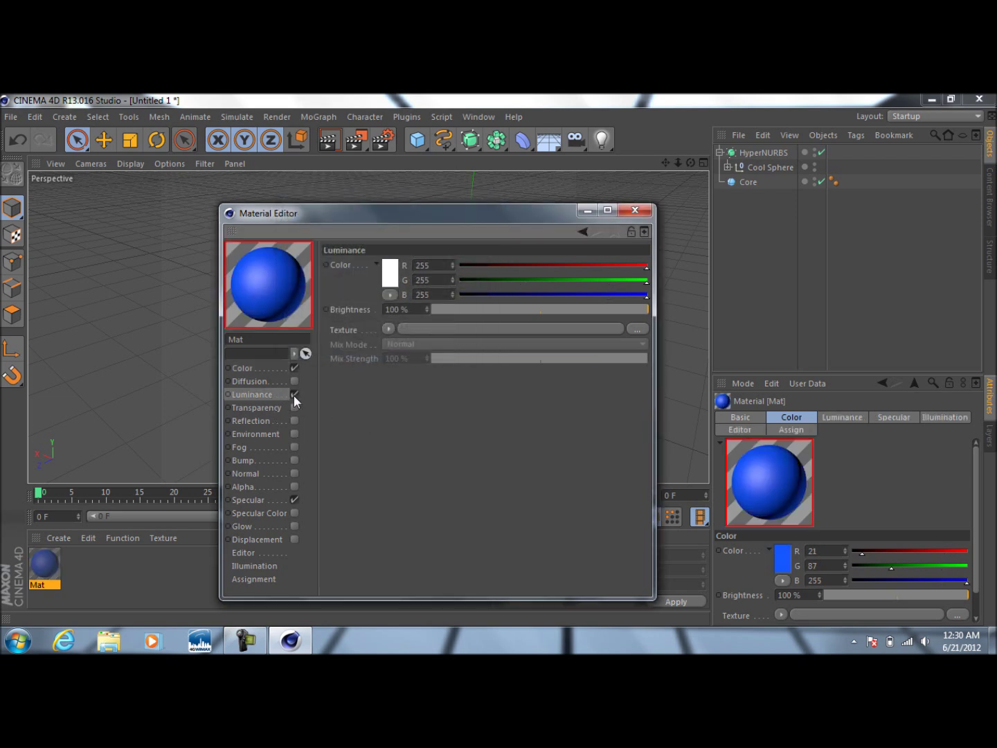
pyautogui.click(413, 309)
pyautogui.write('200')
pyautogui.press('Return')
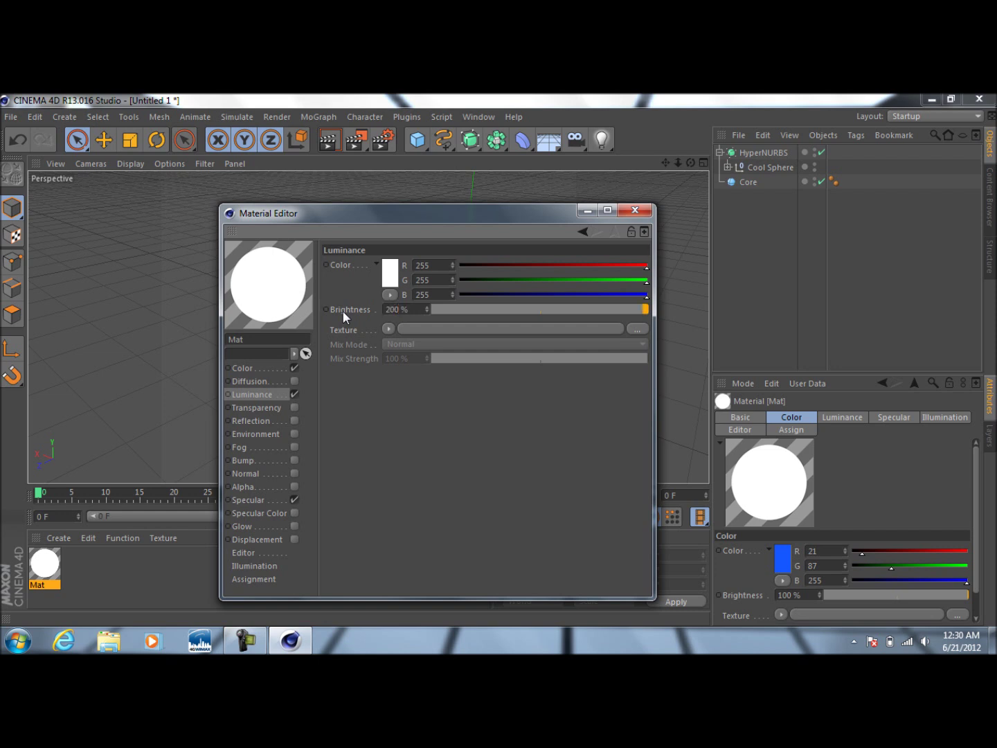
# Set the luminance colour to blue with RGB 0, 54, 252, and close the material's settings
pyautogui.click(390, 280)
pyautogui.click(441, 224)
pyautogui.click(399, 236)
pyautogui.moveTo(405, 237); pyautogui.dragTo(405, 233)
pyautogui.click(367, 348)
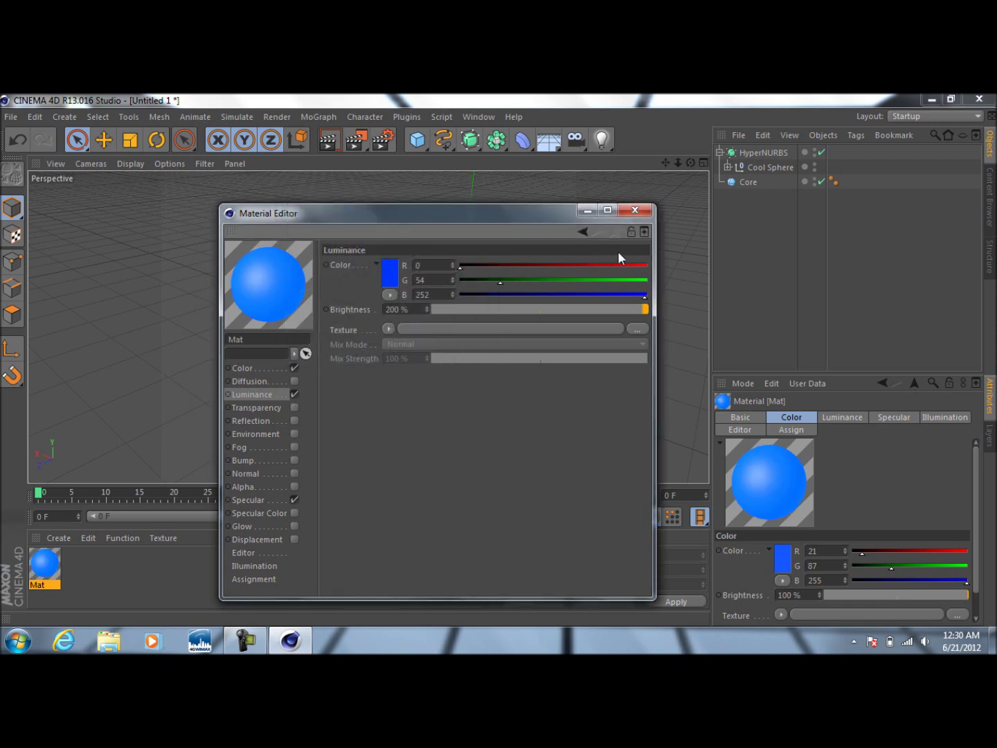
pyautogui.click(634, 212)
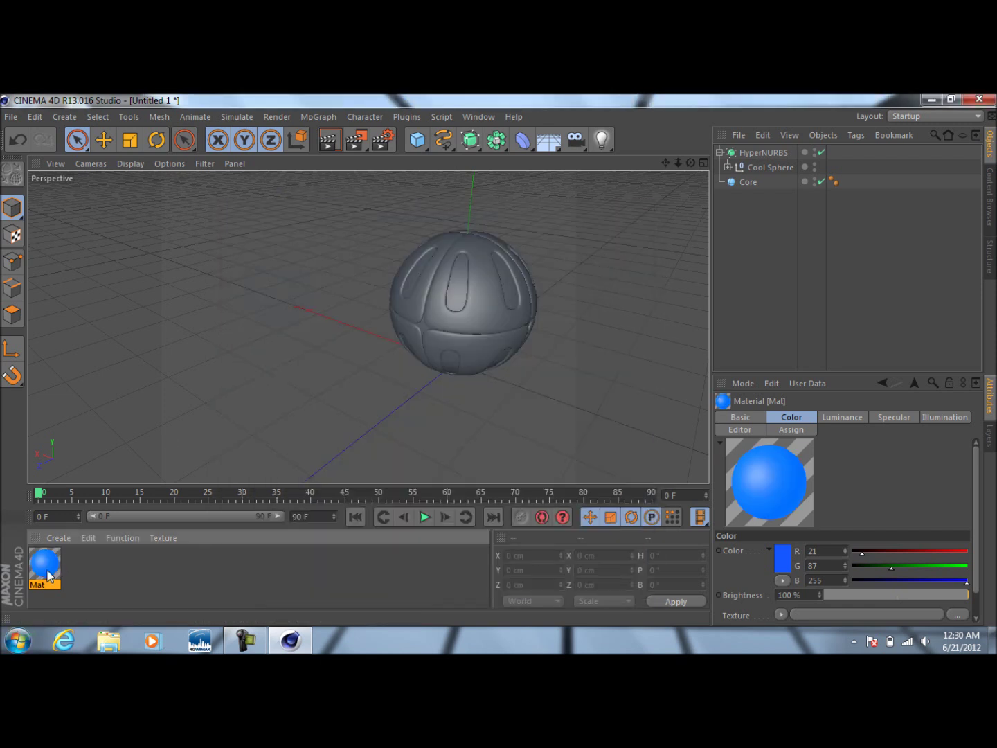
# Apply the blue luminous material to the Core, render a preview of the view, and deselect the texture tag
pyautogui.moveTo(45, 572); pyautogui.dragTo(459, 295)
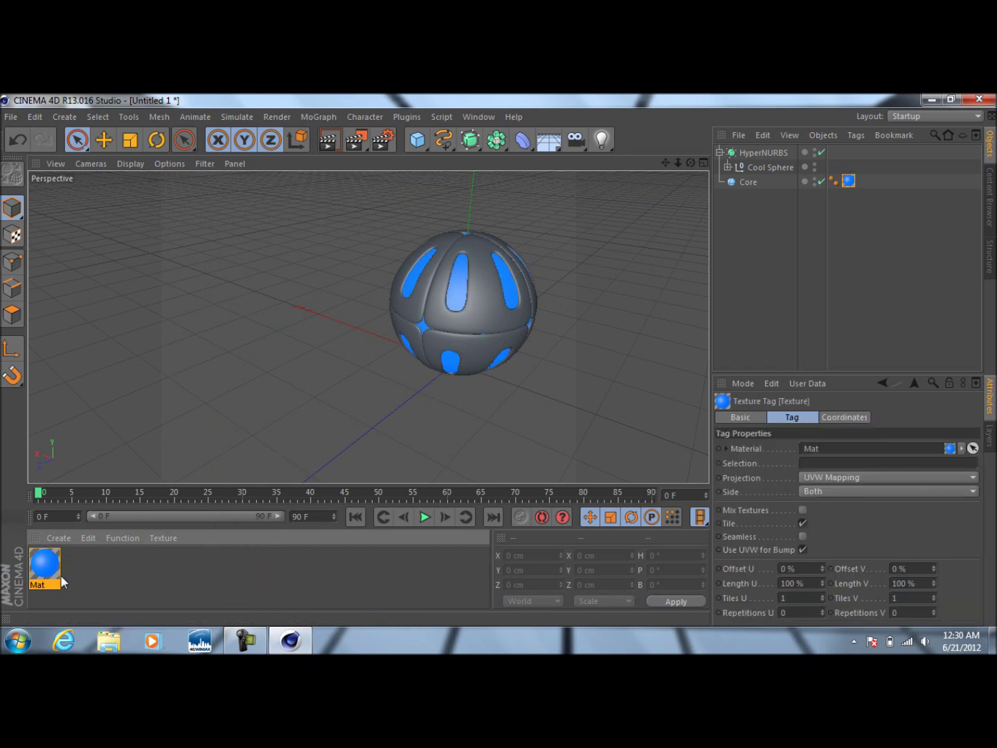
pyautogui.moveTo(50, 574)
pyautogui.mouseDown()
pyautogui.moveTo(768, 189)
pyautogui.moveTo(50, 583)
pyautogui.mouseUp()
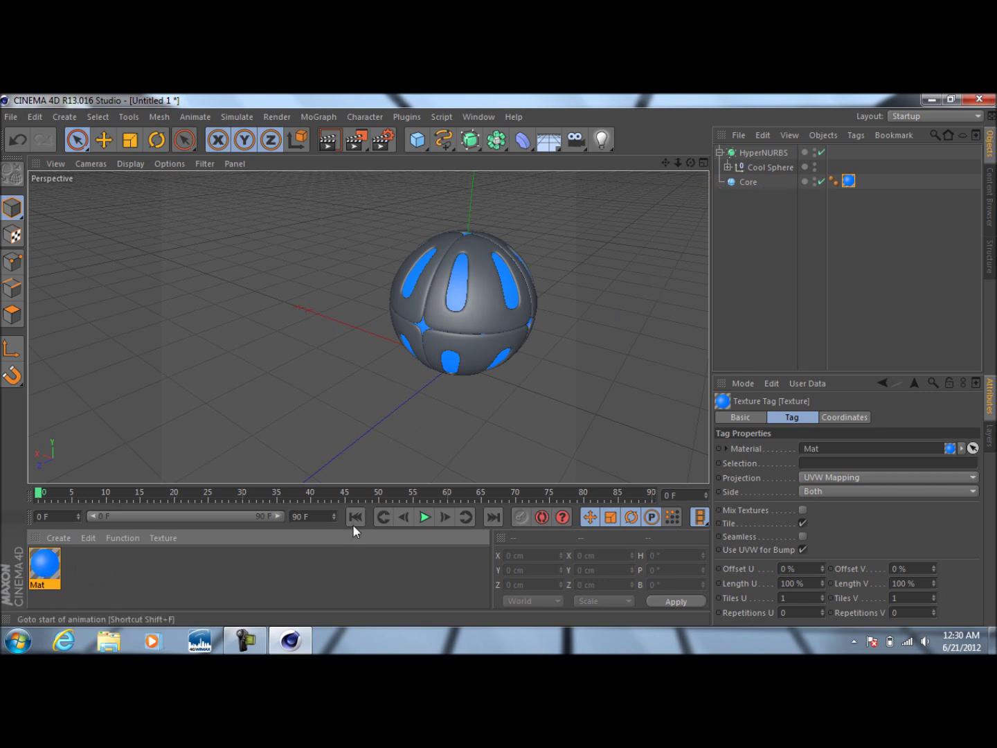
pyautogui.click(329, 141)
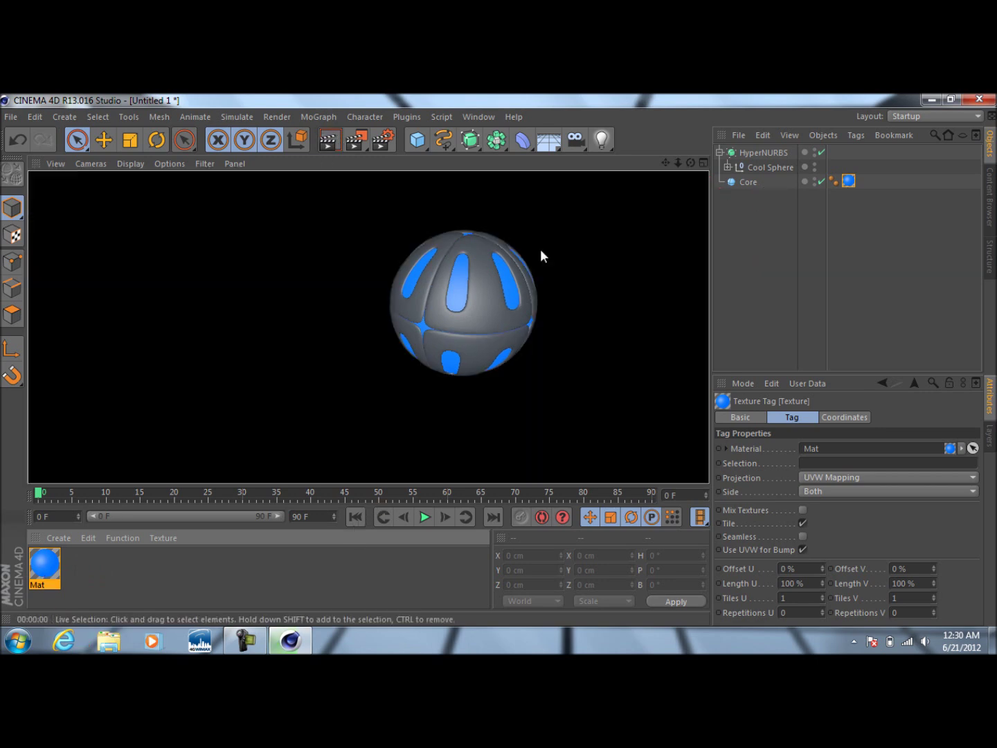
pyautogui.click(749, 282)
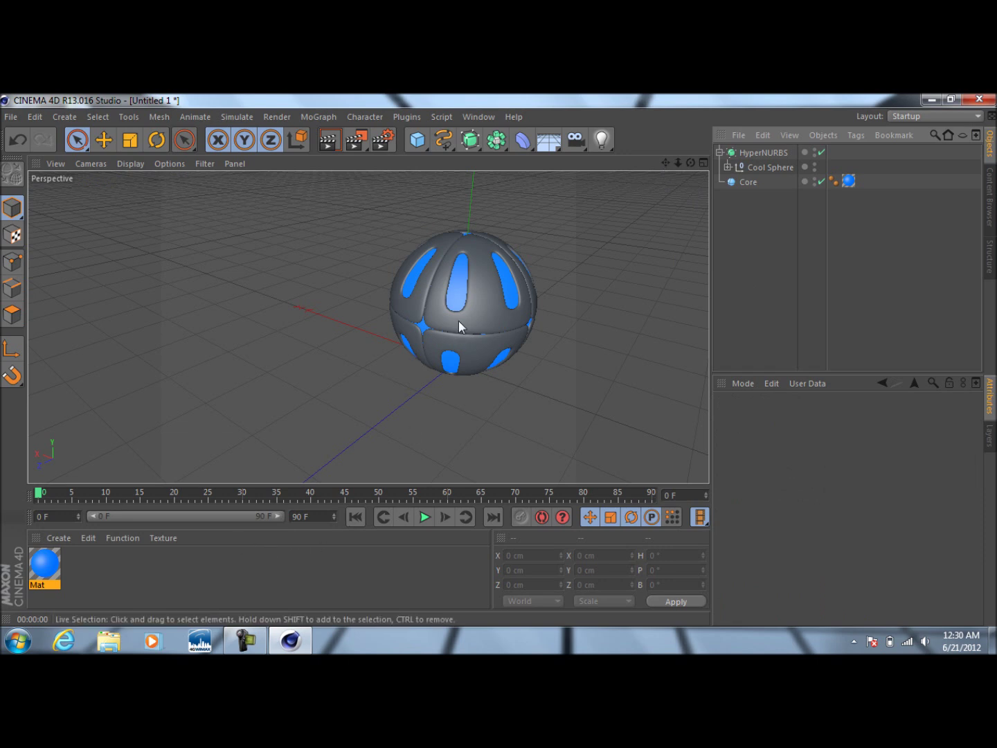
# Create a second material and set its colour to near-white with RGB 234, 234, 234
pyautogui.doubleClick(84, 586)
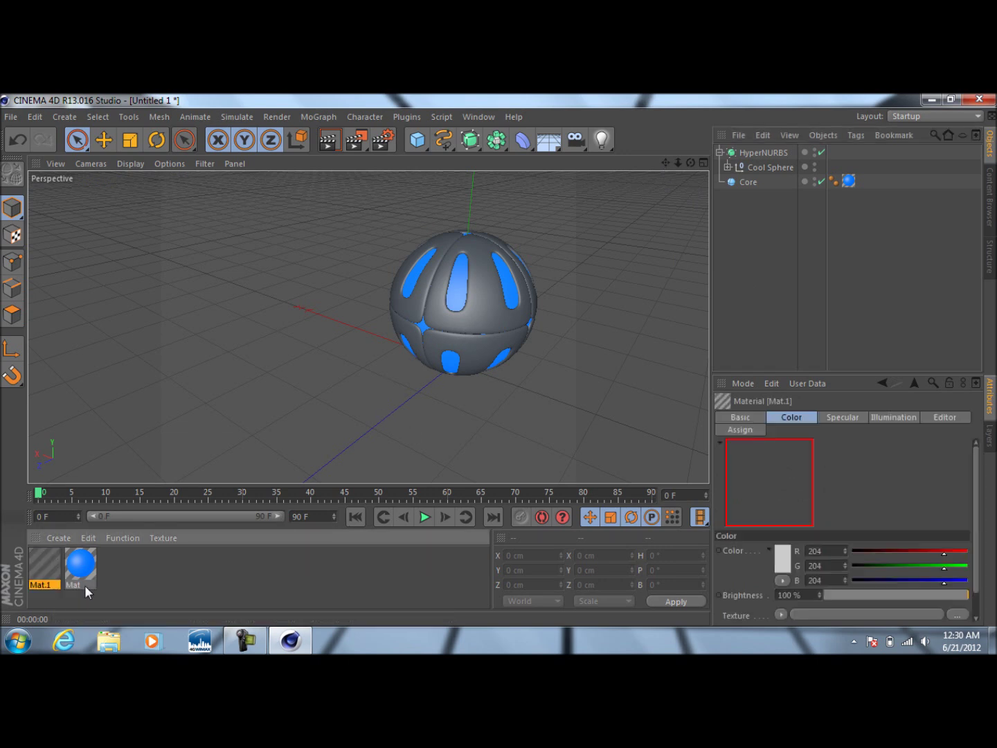
pyautogui.doubleClick(50, 578)
pyautogui.click(250, 345)
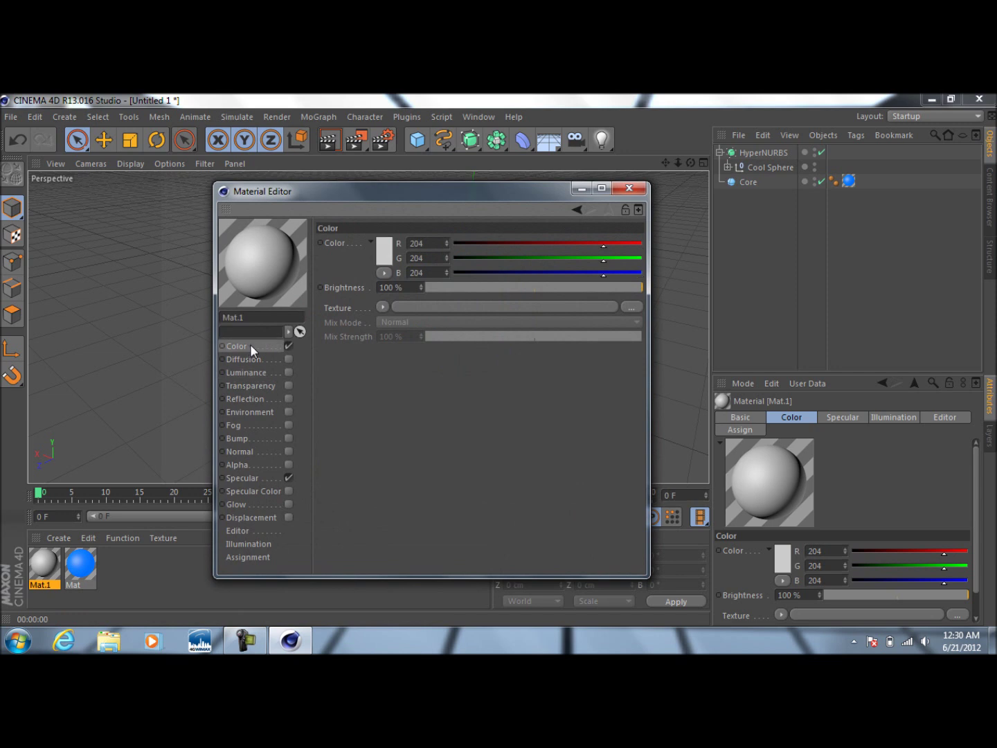
pyautogui.click(380, 264)
pyautogui.moveTo(363, 238); pyautogui.dragTo(304, 212)
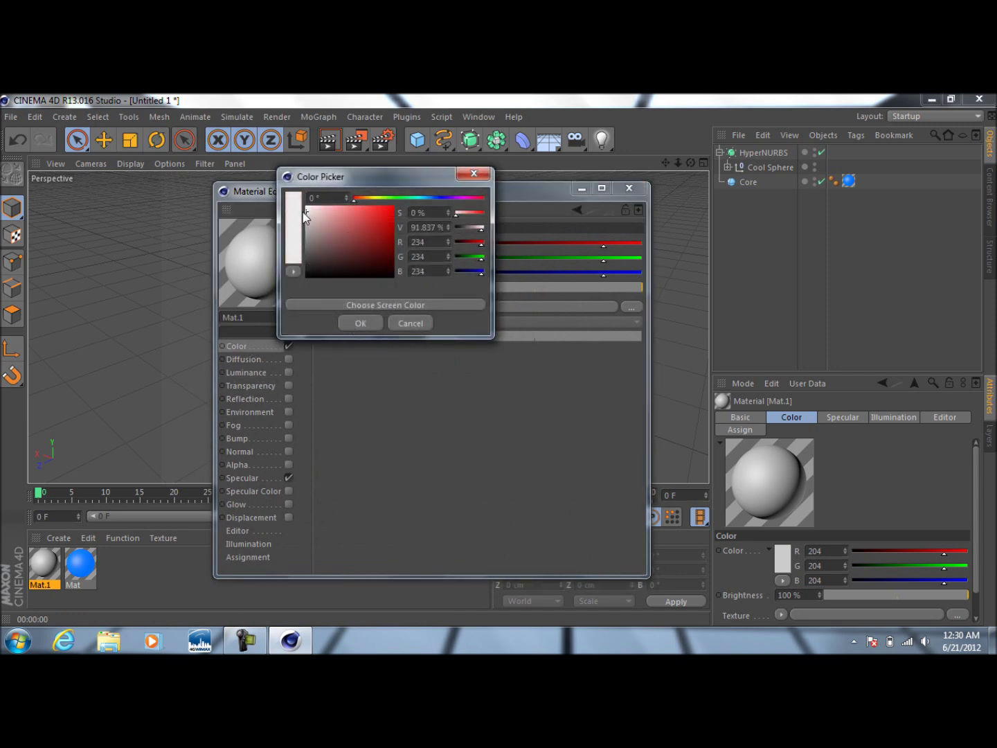
pyautogui.click(352, 327)
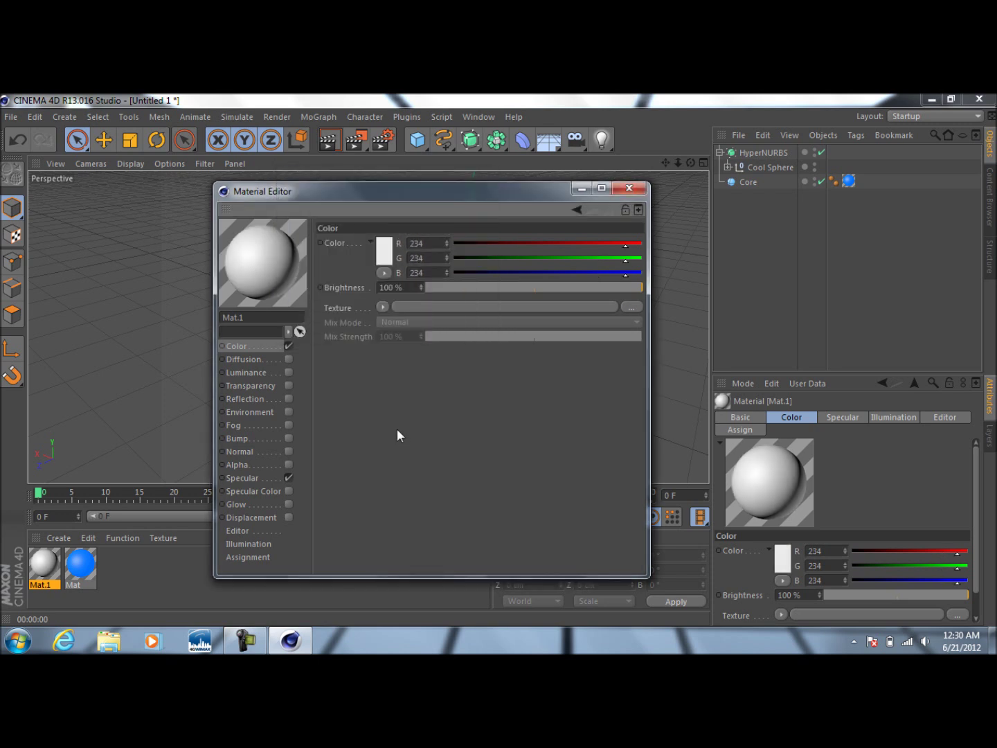
# Enable the near-white material's Reflection channel with a Fresnel texture at 15% mix strength
pyautogui.click(289, 399)
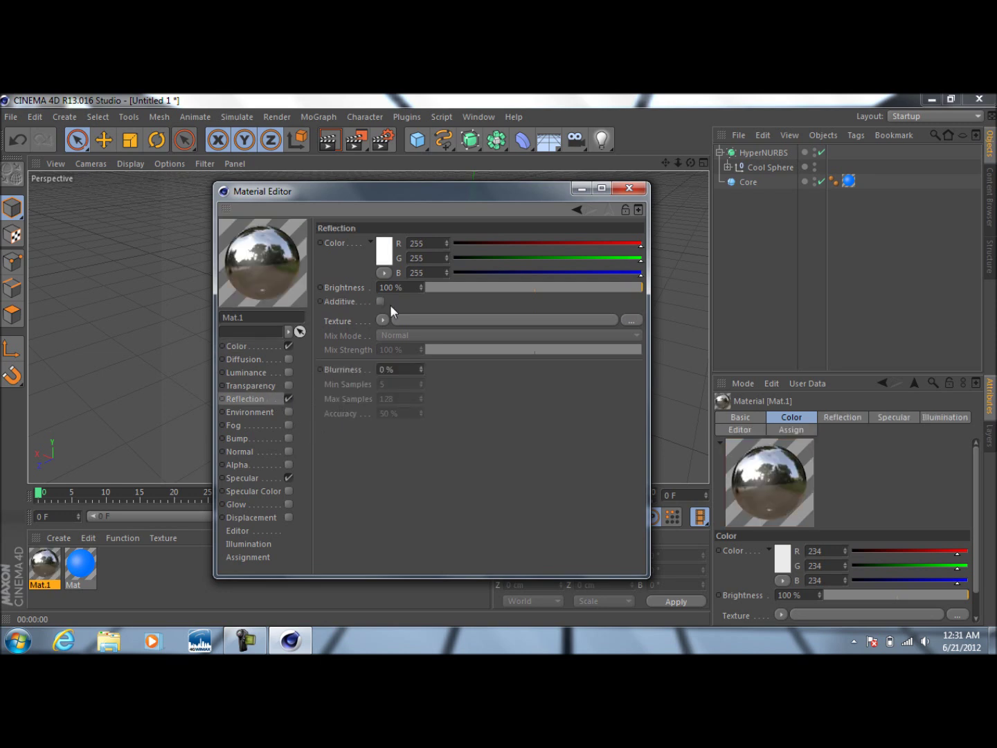
pyautogui.click(382, 321)
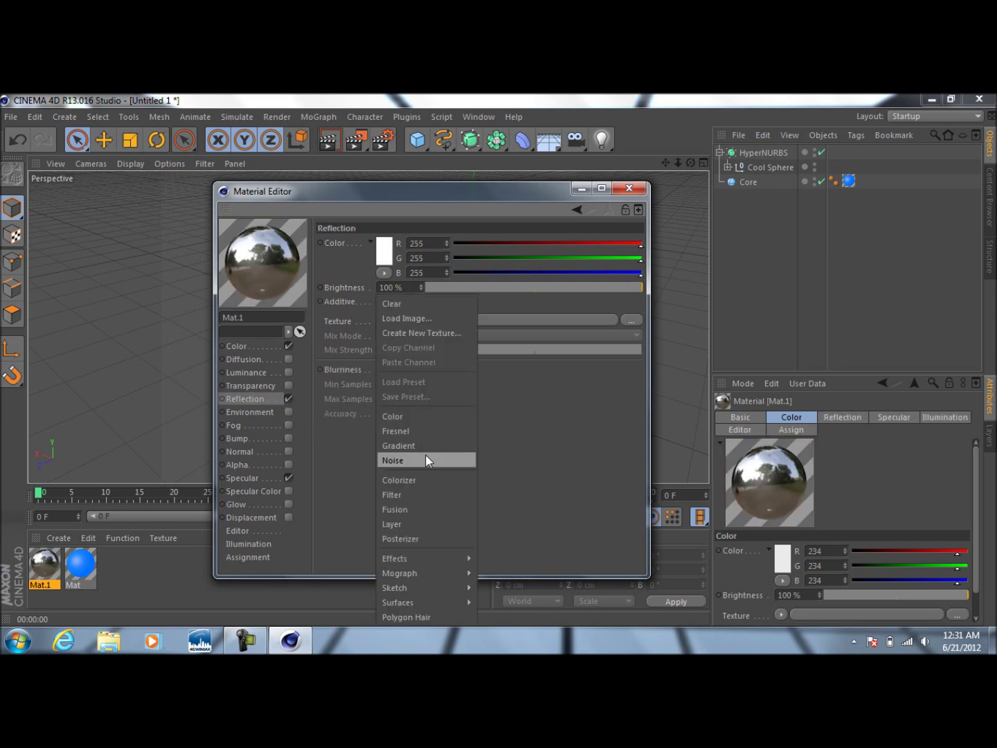
pyautogui.click(421, 431)
pyautogui.click(407, 392)
pyautogui.moveTo(407, 393); pyautogui.dragTo(307, 402)
pyautogui.write('15')
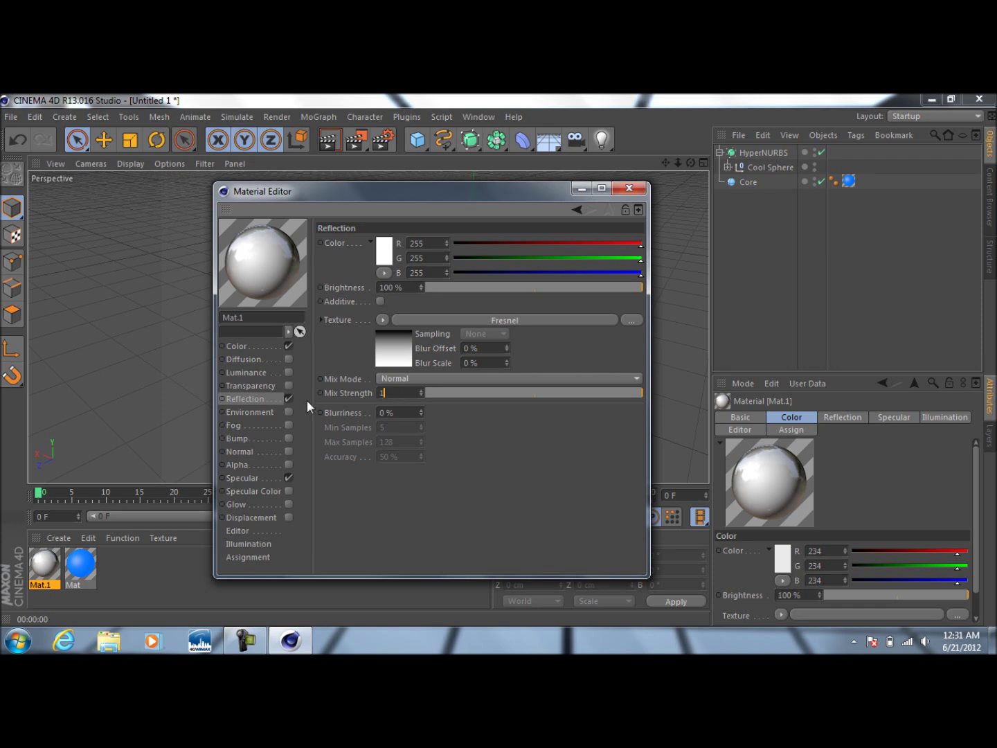
pyautogui.press('Return')
# Set the near-white material's reflection brightness to 30%, and close its settings
pyautogui.moveTo(412, 288); pyautogui.dragTo(228, 292)
pyautogui.write('30')
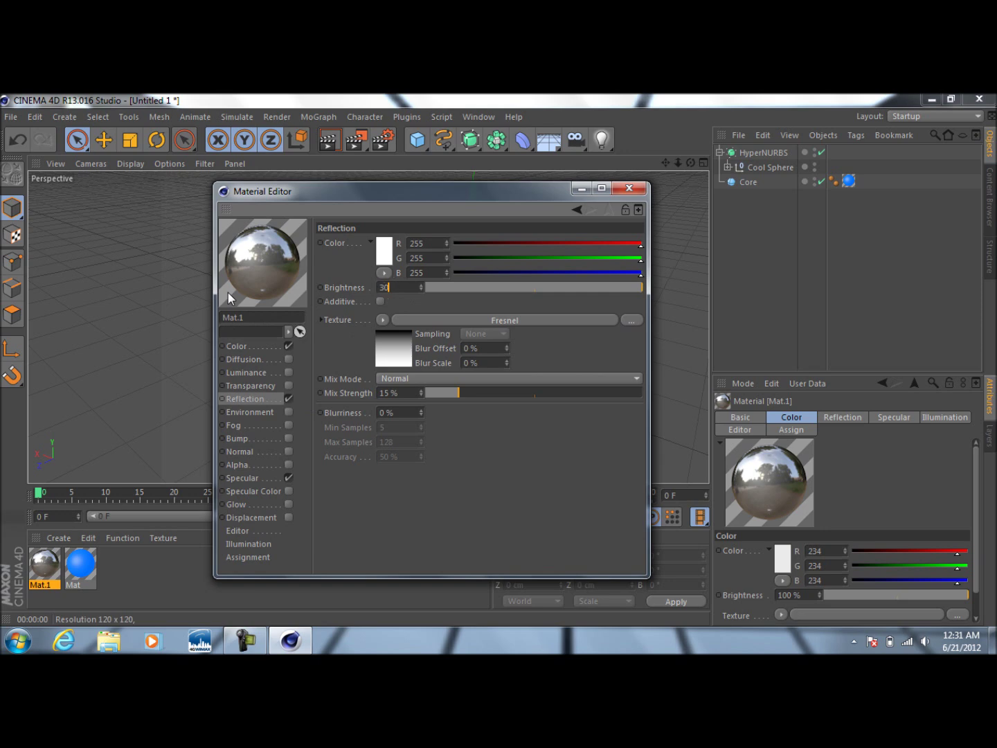
pyautogui.press('Return')
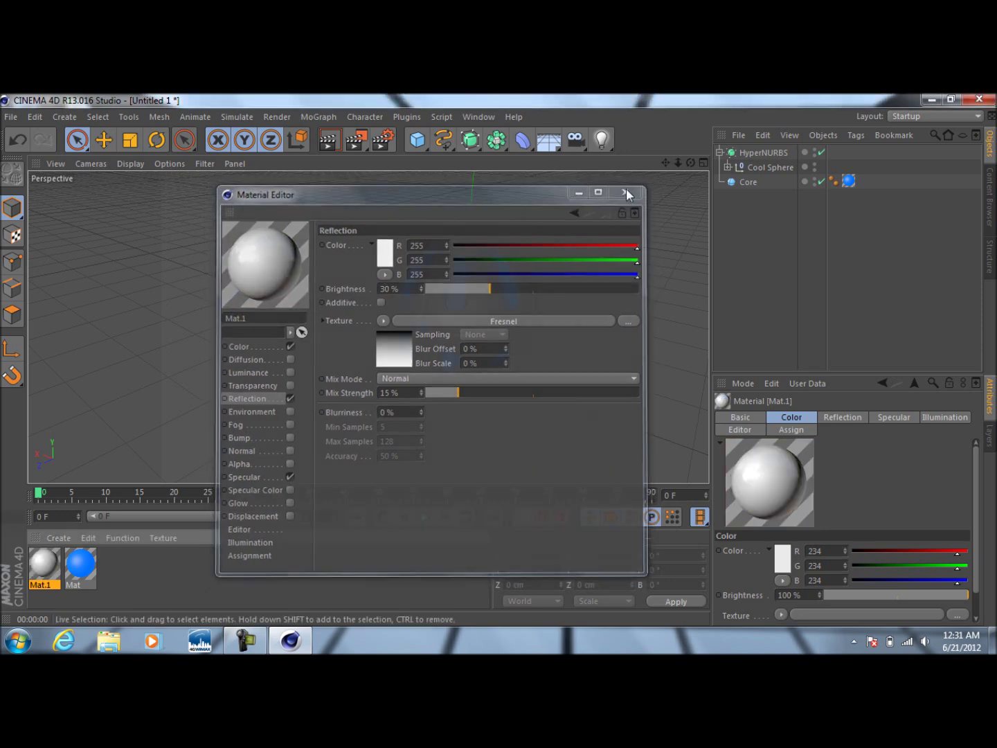
pyautogui.click(629, 189)
# Apply the near-white reflective material to the HyperNURBS shell, render a preview, and deselect the texture tag
pyautogui.moveTo(225, 444); pyautogui.dragTo(470, 327)
pyautogui.click(329, 140)
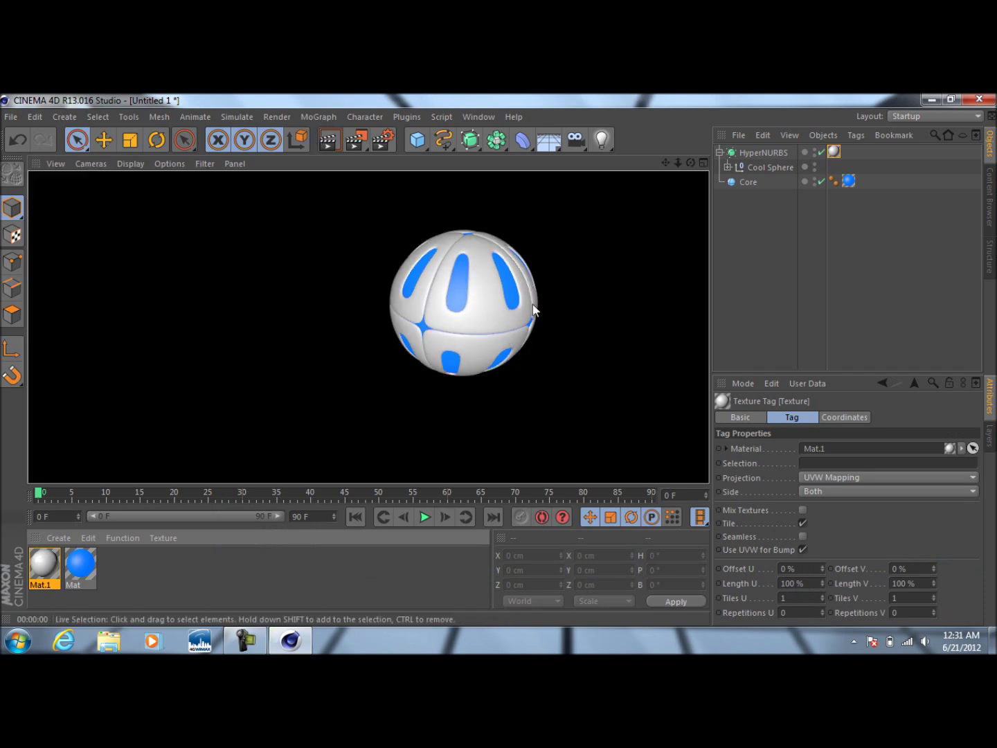
pyautogui.click(742, 295)
# Add a cube primitive and raise it to about 105 cm on the Y axis
pyautogui.moveTo(690, 162)
pyautogui.mouseDown()
pyautogui.moveTo(657, 166)
pyautogui.moveTo(694, 169)
pyautogui.moveTo(682, 155)
pyautogui.moveTo(690, 147)
pyautogui.mouseUp()
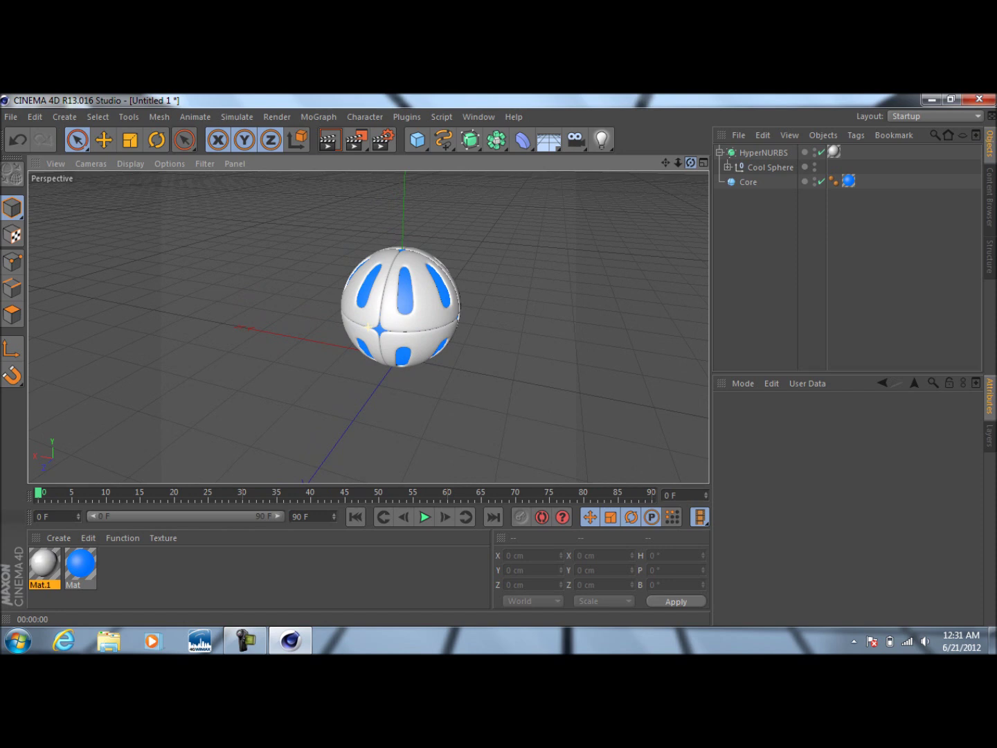
pyautogui.moveTo(665, 163); pyautogui.dragTo(624, 199)
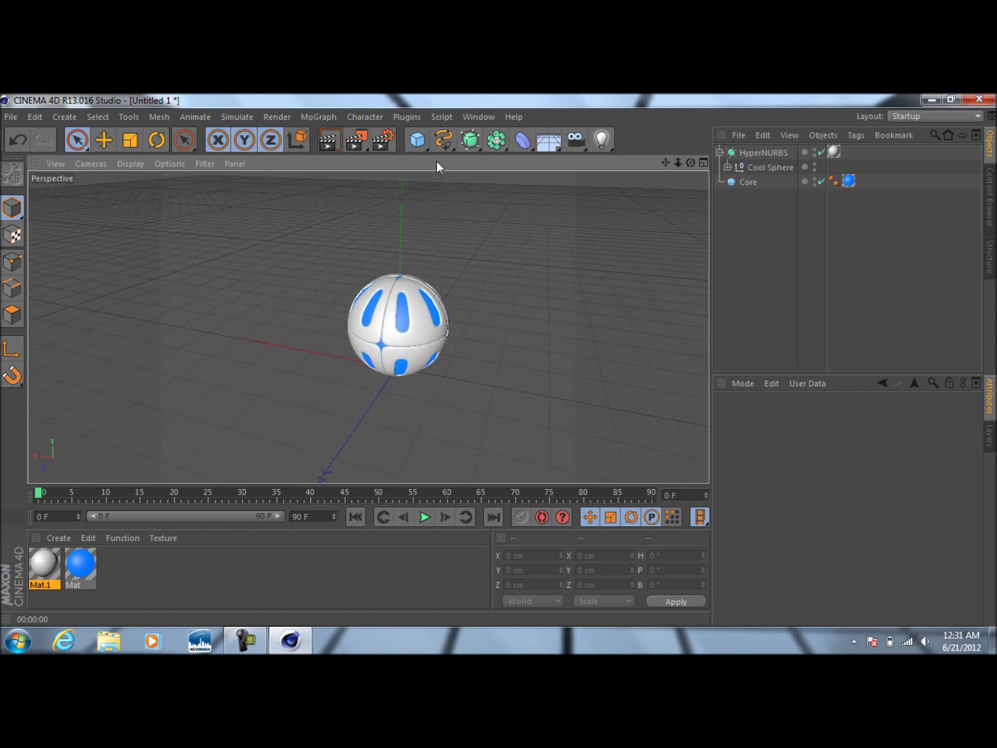
pyautogui.click(421, 142)
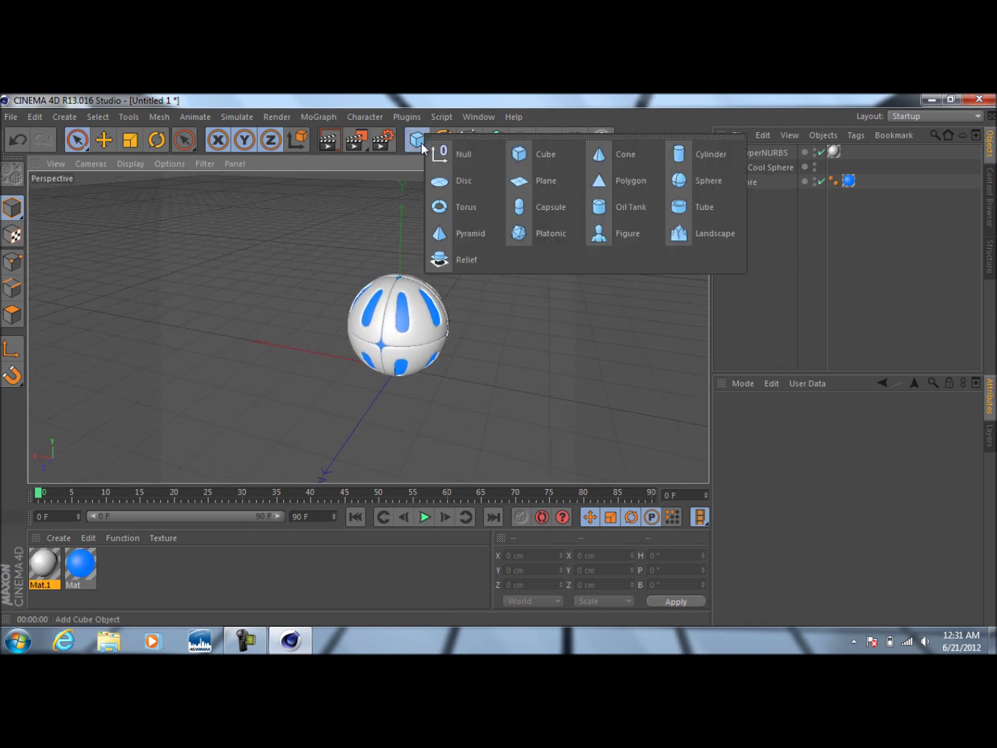
pyautogui.click(530, 152)
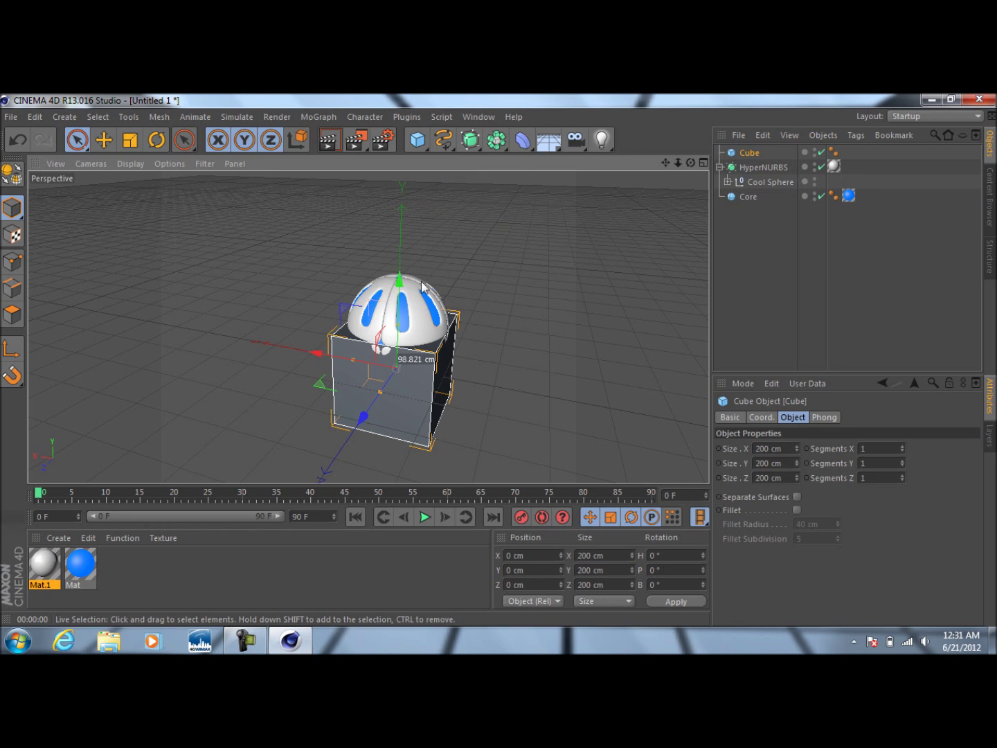
pyautogui.moveTo(399, 291); pyautogui.dragTo(421, 228)
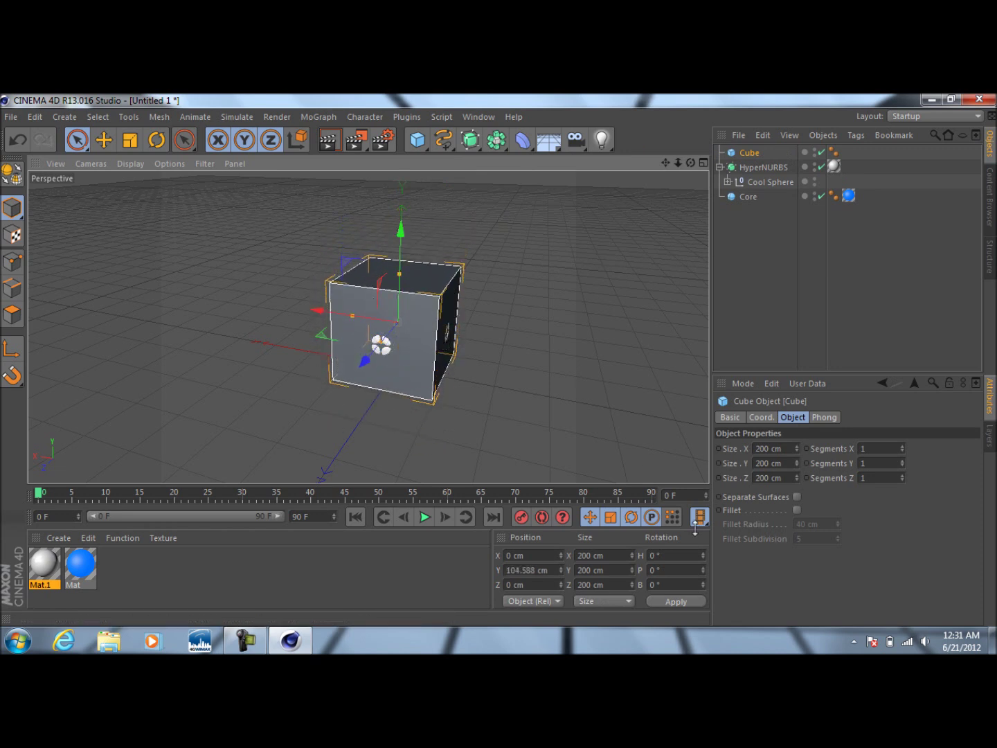
# Enlarge the cube to about 795 × 716 × 782 cm and shift it to about -183 cm on the Z axis
pyautogui.moveTo(352, 316); pyautogui.dragTo(237, 298)
pyautogui.moveTo(401, 274); pyautogui.dragTo(384, 347)
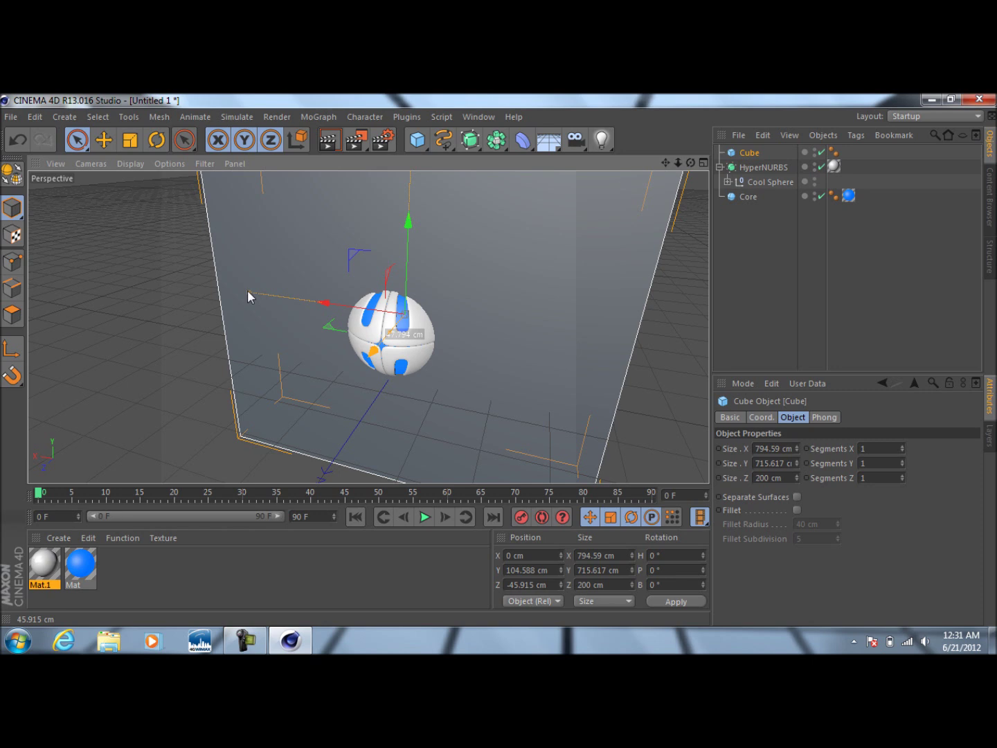
pyautogui.moveTo(385, 333); pyautogui.dragTo(278, 409)
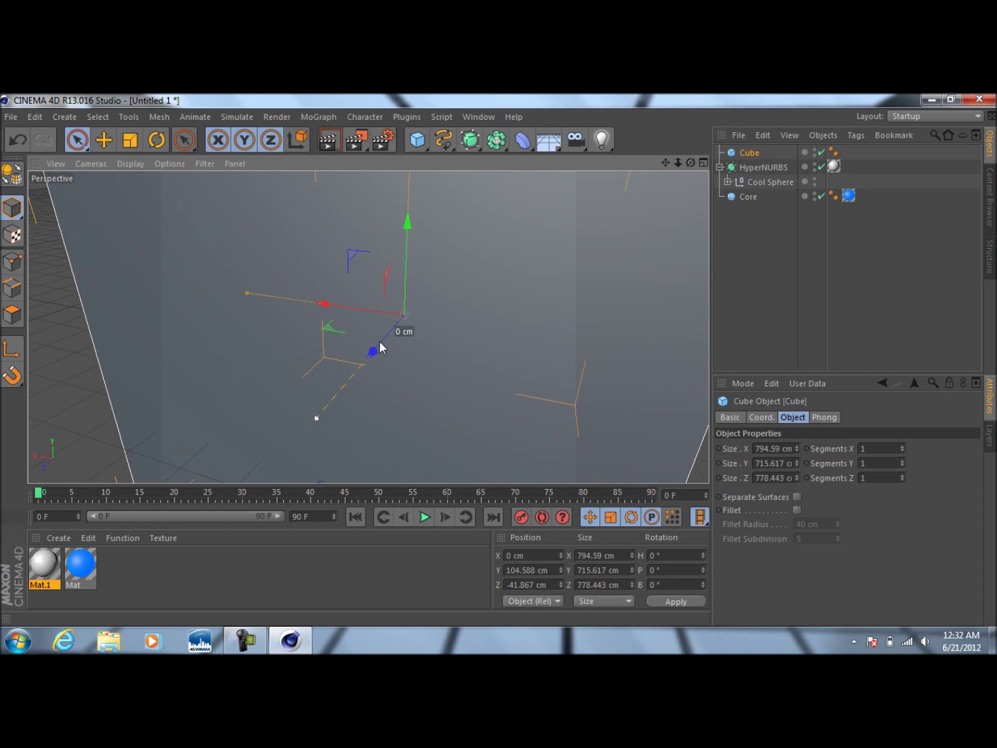
pyautogui.moveTo(374, 349); pyautogui.dragTo(396, 328)
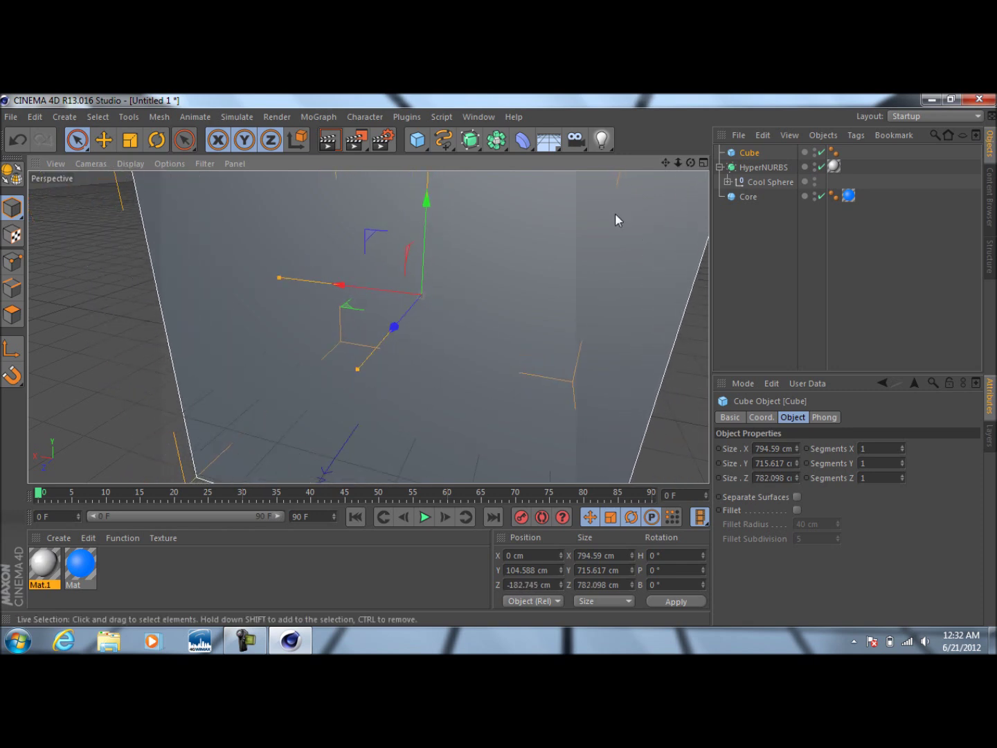
pyautogui.keyDown('alt'); pyautogui.moveTo(629, 209); pyautogui.dragTo(595, 225); pyautogui.keyUp('alt')
pyautogui.moveTo(665, 162); pyautogui.dragTo(368, 327)
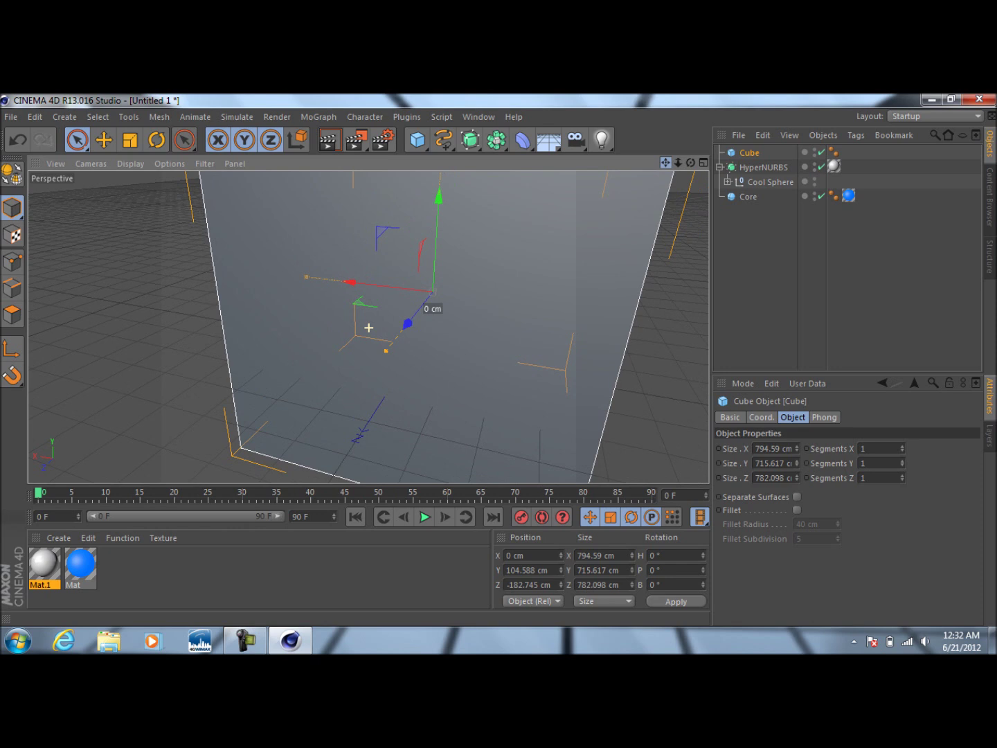
pyautogui.moveTo(369, 327); pyautogui.dragTo(364, 329)
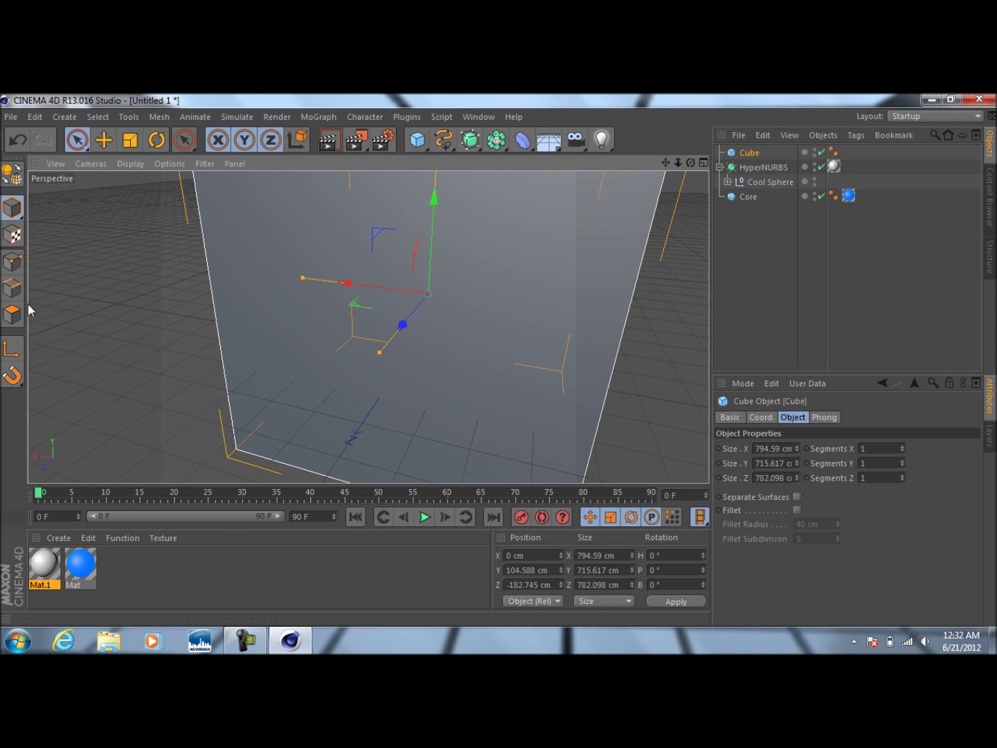
# Make the cube editable and delete its front polygon to open the box toward the camera
pyautogui.click(13, 172)
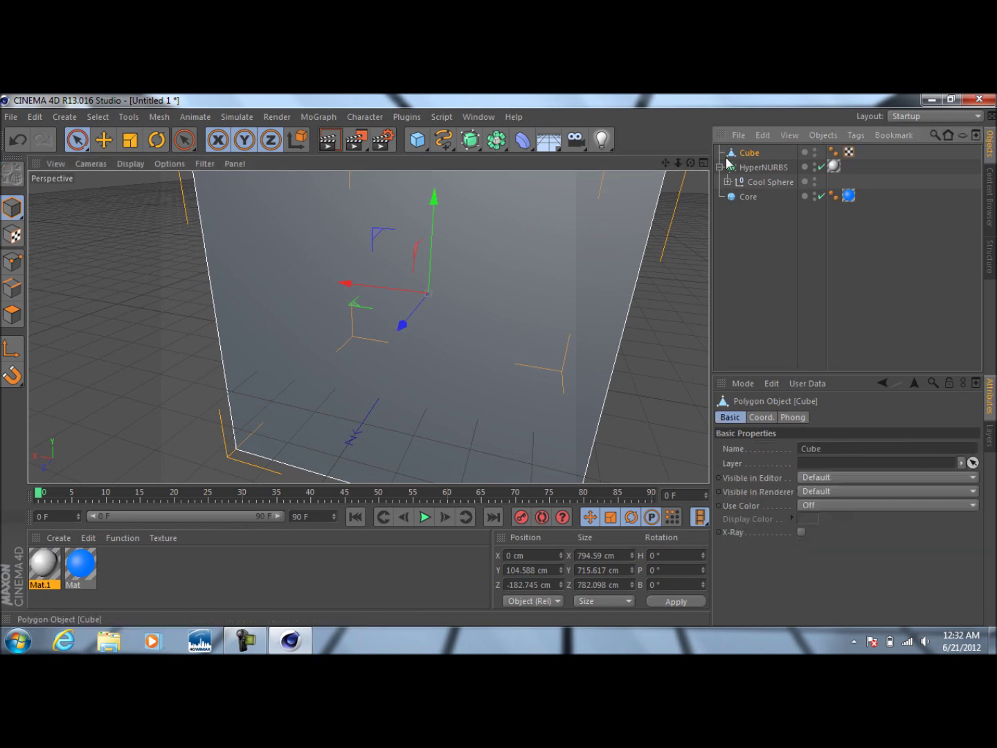
pyautogui.click(13, 317)
pyautogui.click(270, 274)
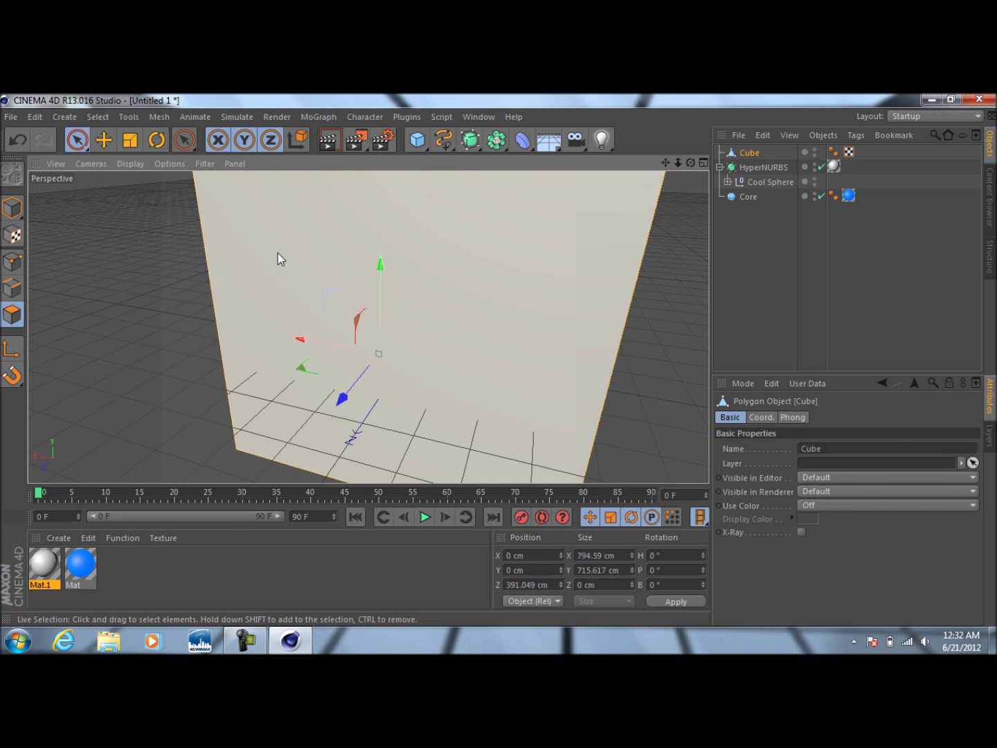
pyautogui.press('Delete')
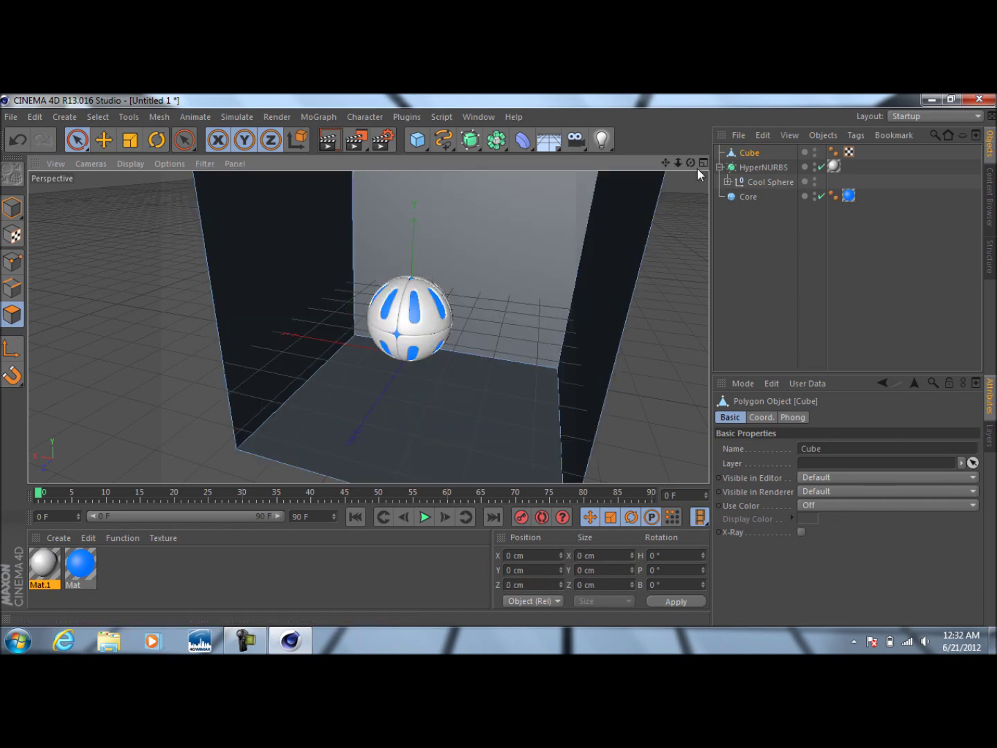
# Raise the opened cube to about 330 cm on the Y axis so its floor sits under the sphere, and deselect it
pyautogui.keyDown('alt'); pyautogui.moveTo(369, 327); pyautogui.dragTo(403, 298); pyautogui.keyUp('alt')
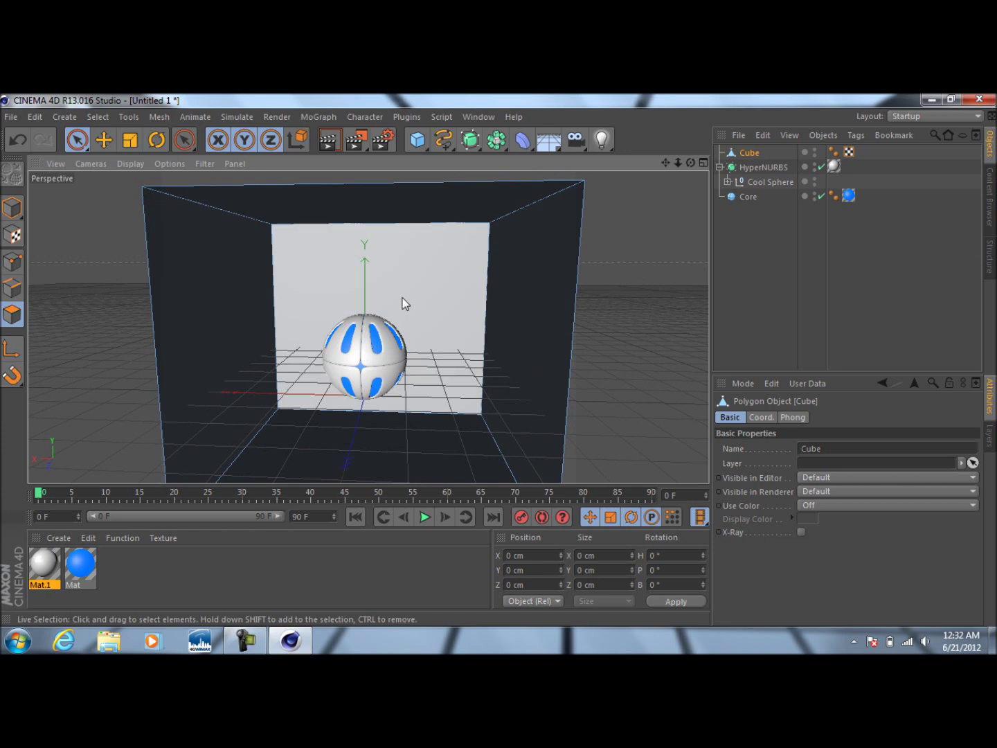
pyautogui.click(13, 209)
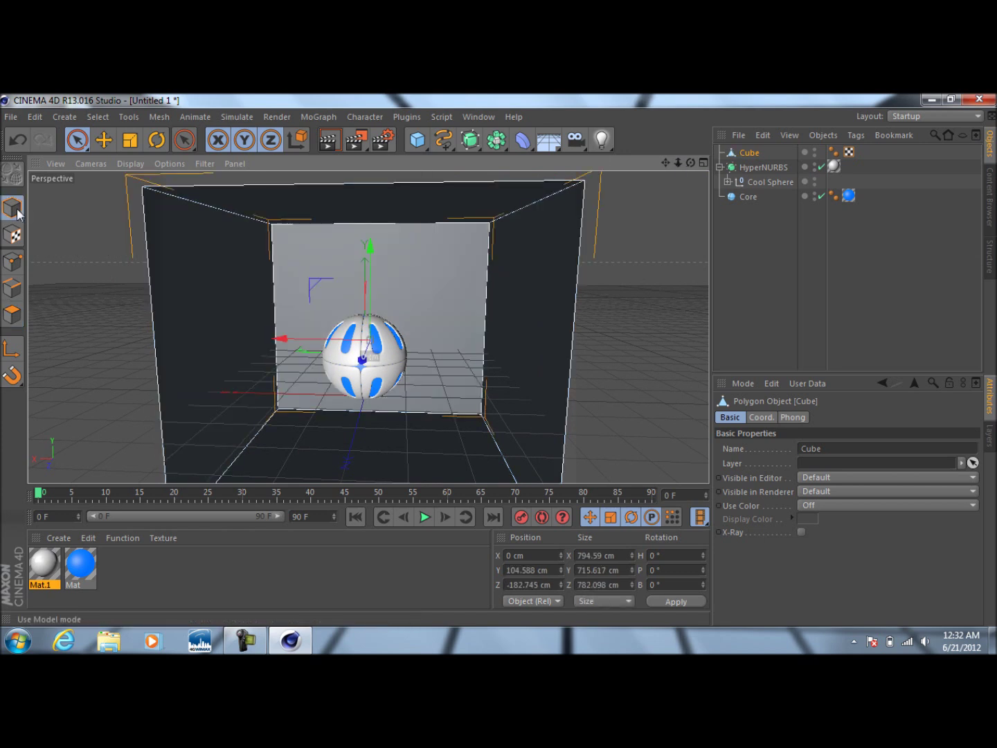
pyautogui.click(103, 140)
pyautogui.moveTo(372, 246); pyautogui.dragTo(380, 159)
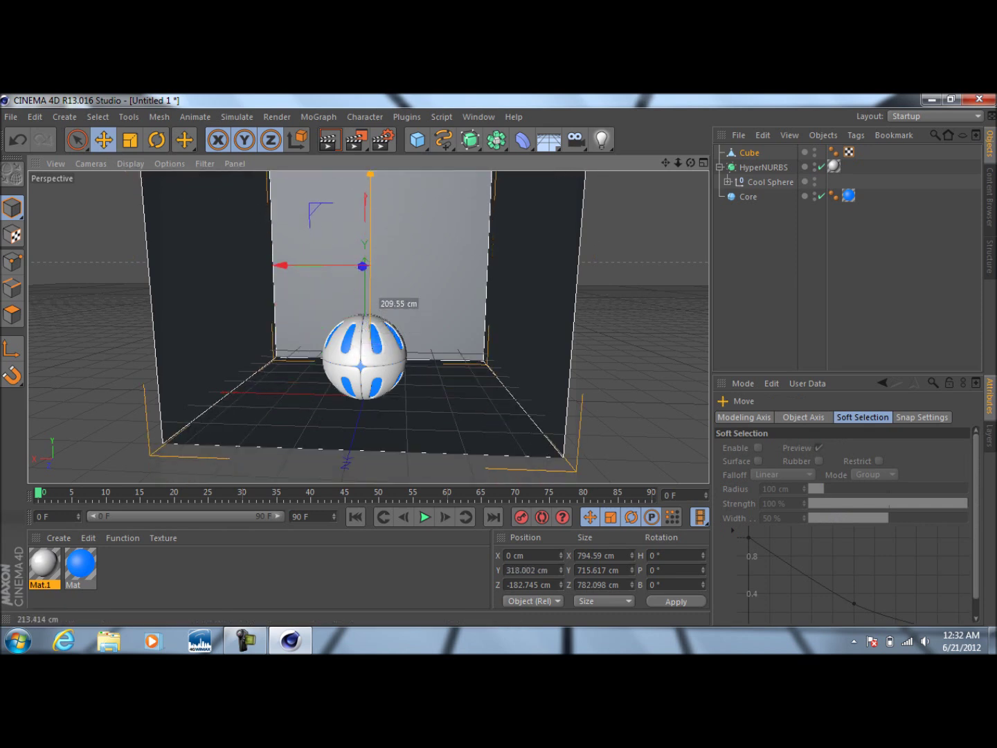
pyautogui.moveTo(378, 159); pyautogui.dragTo(380, 154)
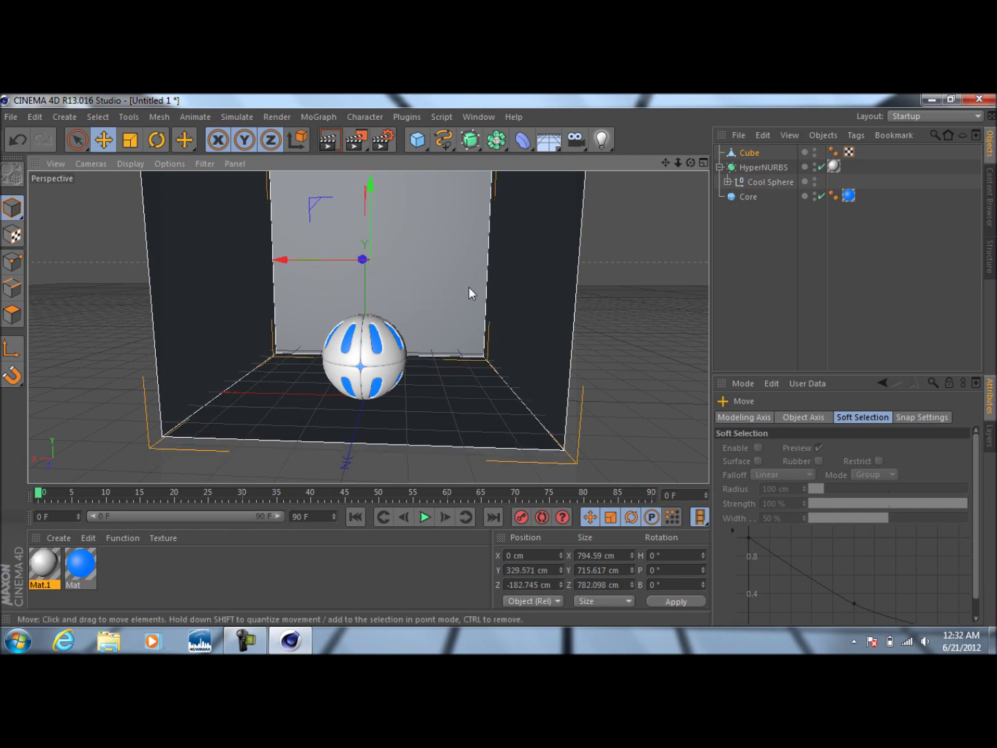
pyautogui.click(746, 284)
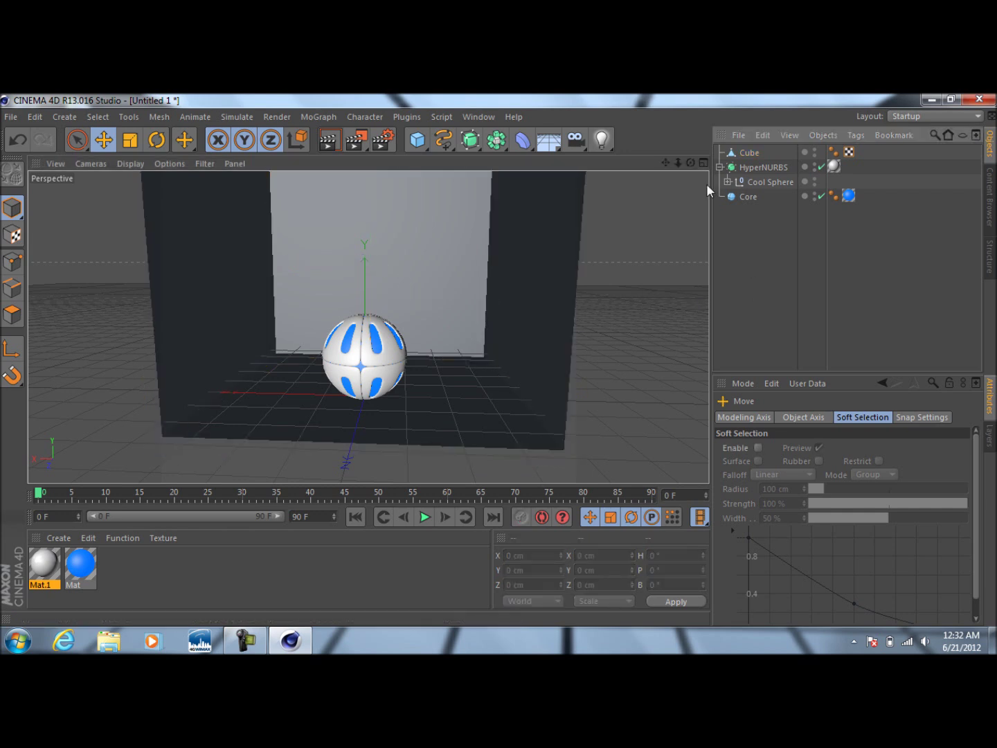
# Create a new material with its color brightness set to 150%, and close its settings
pyautogui.moveTo(691, 162); pyautogui.dragTo(686, 164)
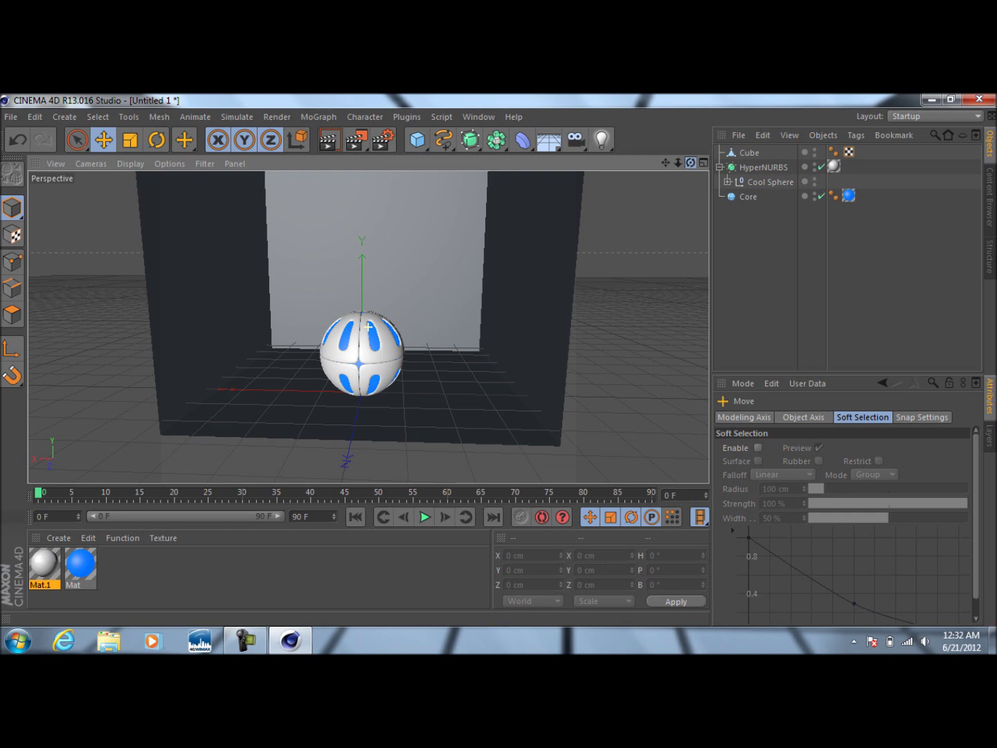
pyautogui.moveTo(665, 162); pyautogui.dragTo(643, 187)
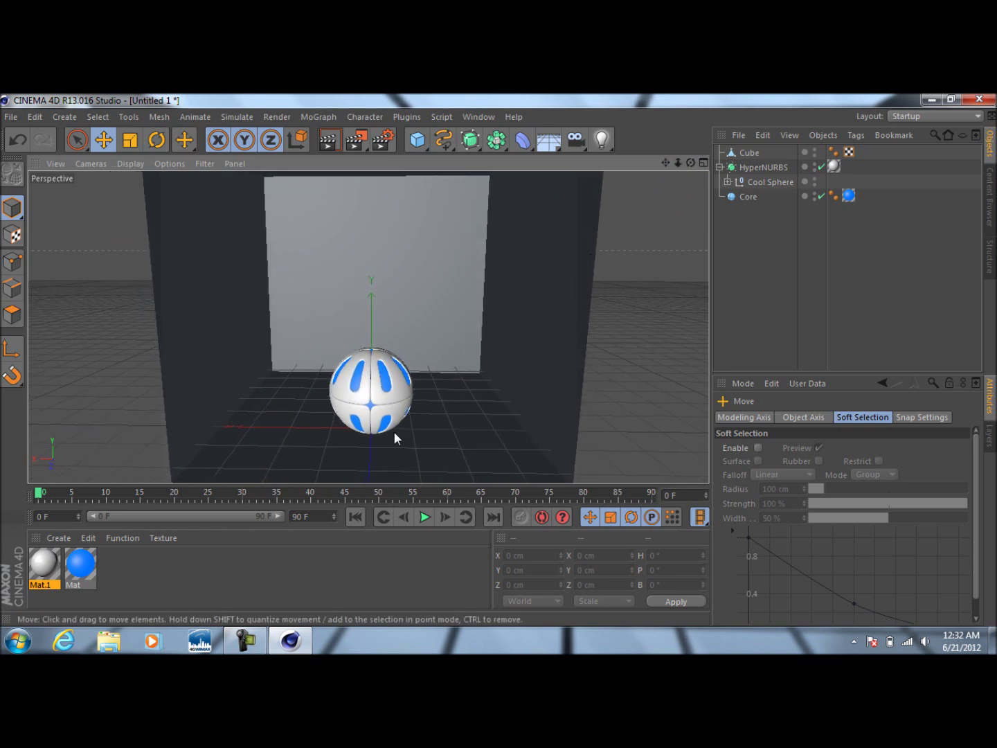
pyautogui.doubleClick(142, 574)
pyautogui.doubleClick(46, 570)
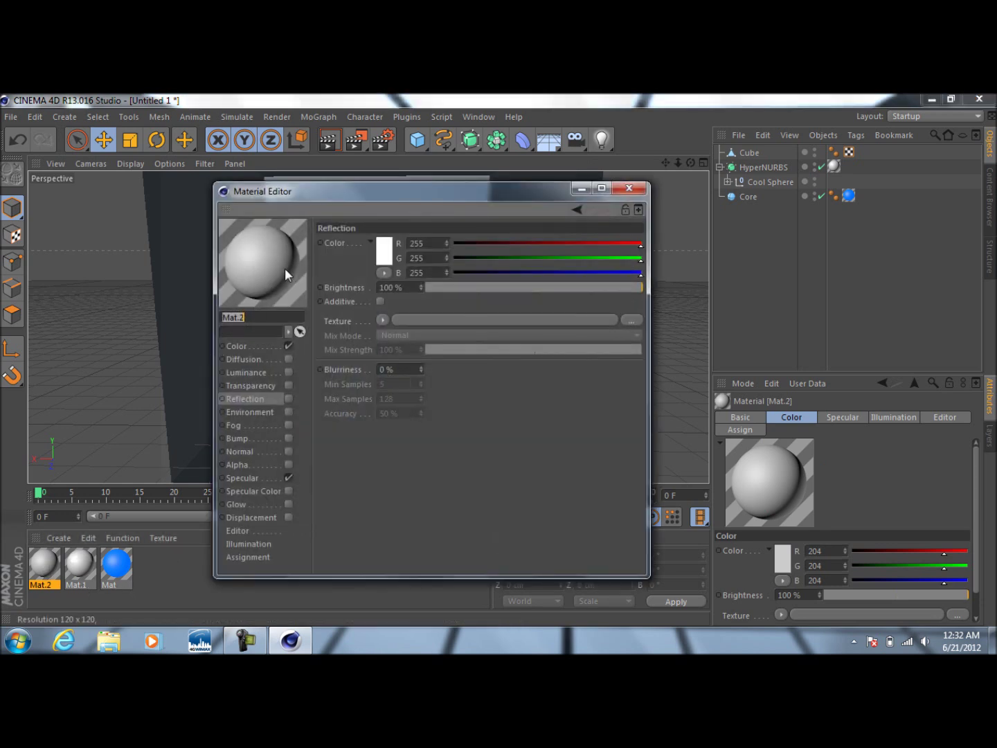
pyautogui.moveTo(330, 196); pyautogui.dragTo(403, 308)
pyautogui.moveTo(500, 367); pyautogui.dragTo(430, 273)
pyautogui.click(464, 510)
pyautogui.click(506, 371)
pyautogui.write('150')
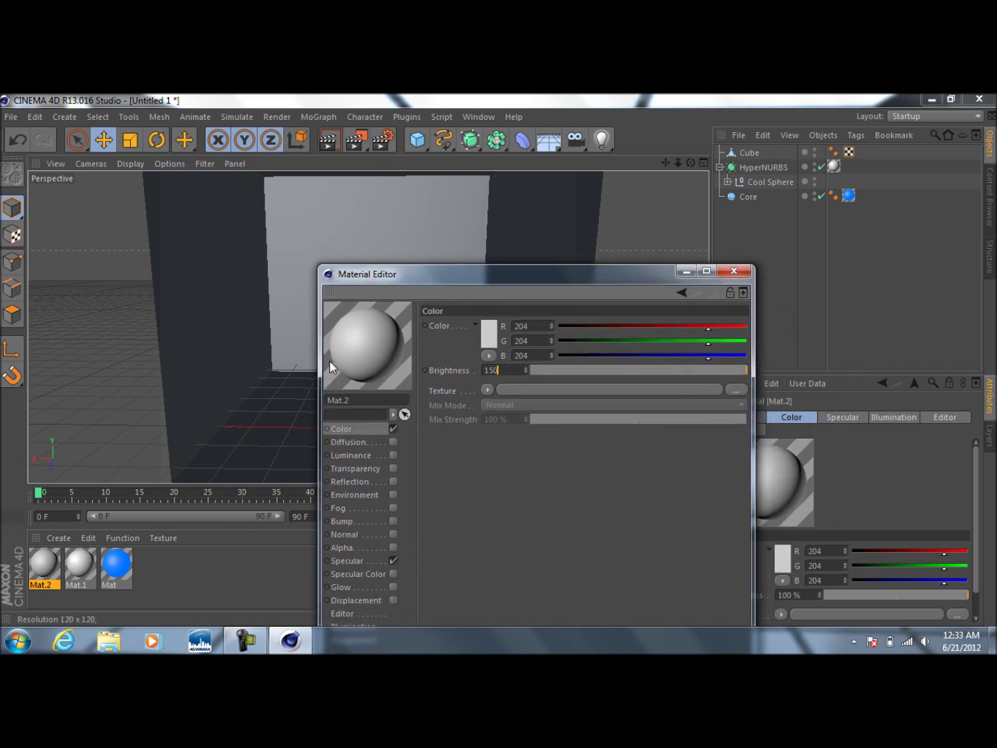
pyautogui.press('Return')
pyautogui.click(722, 272)
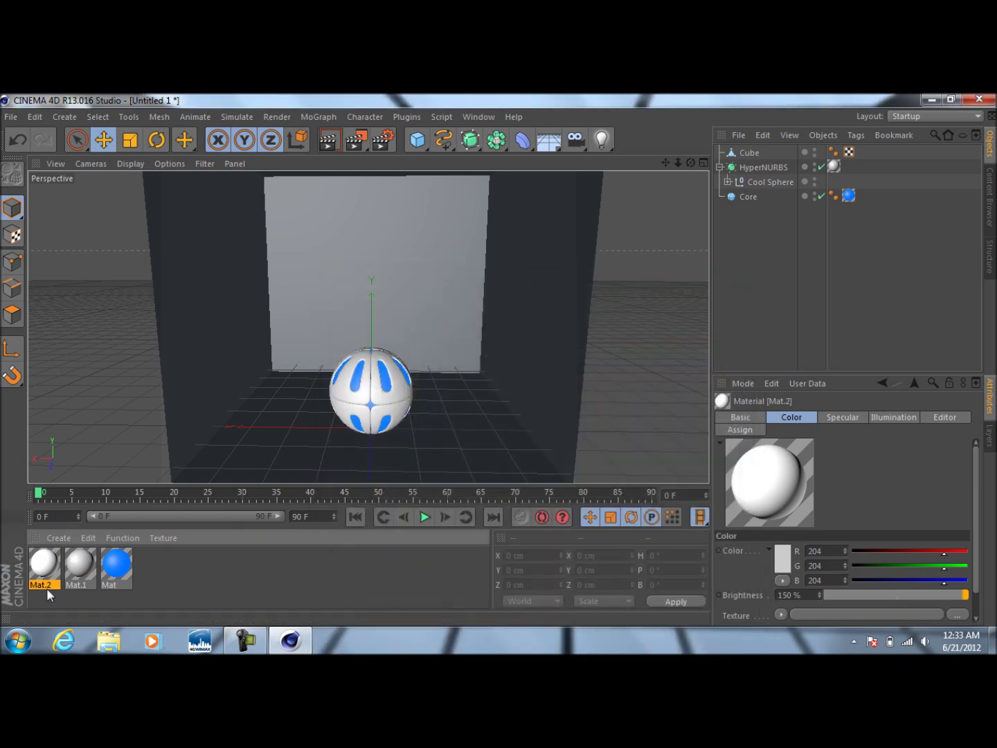
# Apply the new bright white material to the opened cube and render a preview of the view
pyautogui.moveTo(39, 563); pyautogui.dragTo(242, 345)
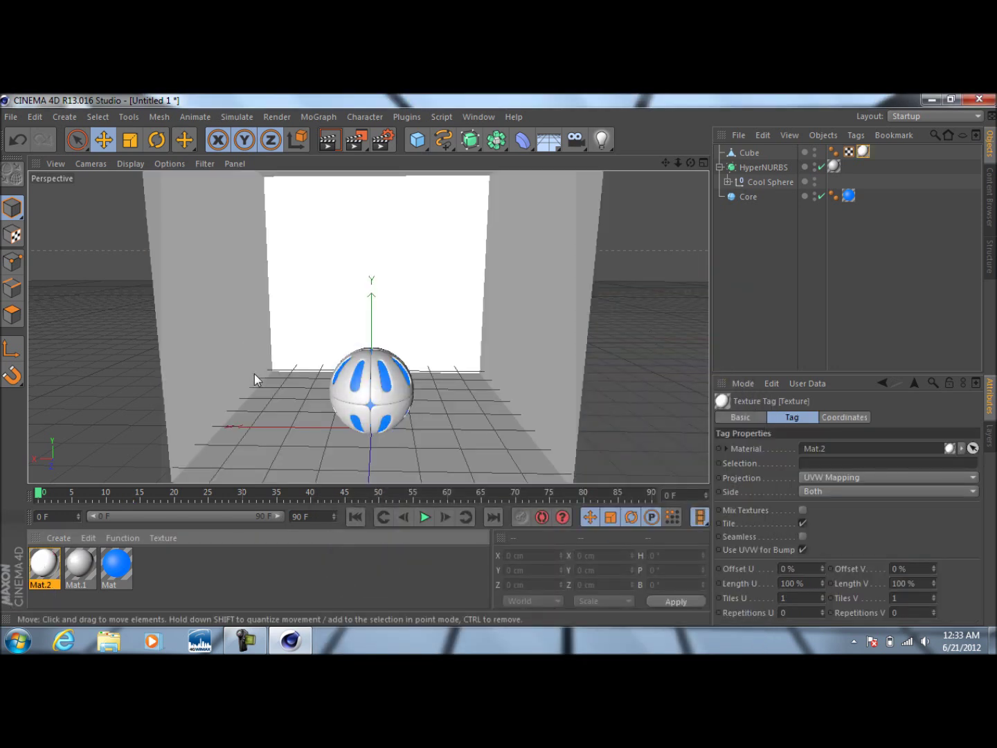
pyautogui.click(329, 141)
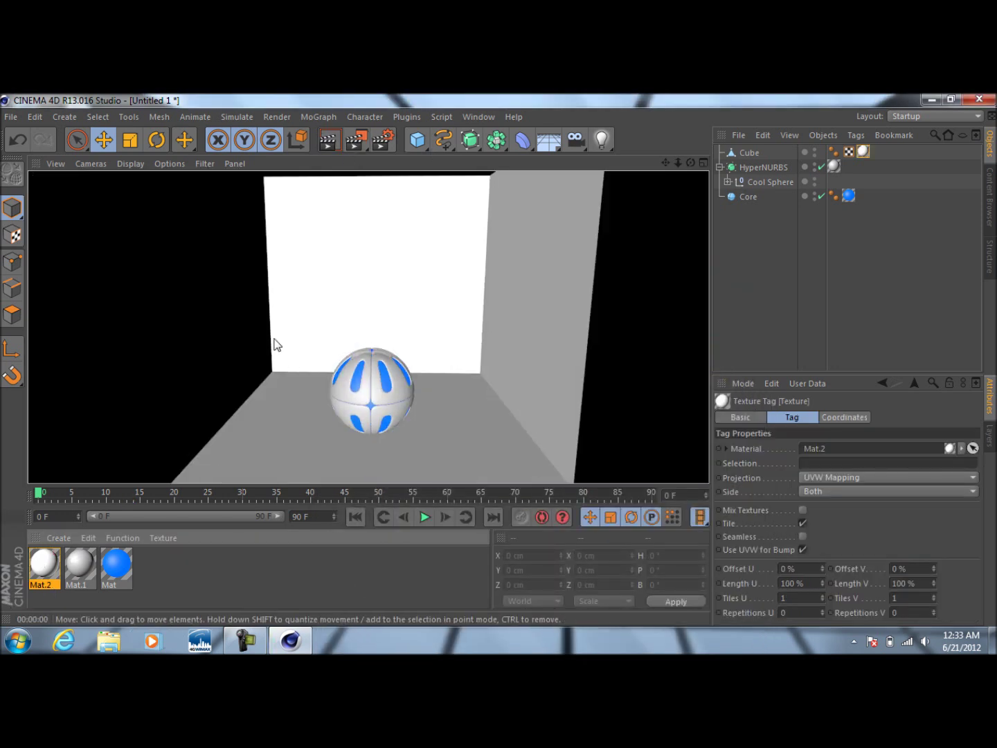
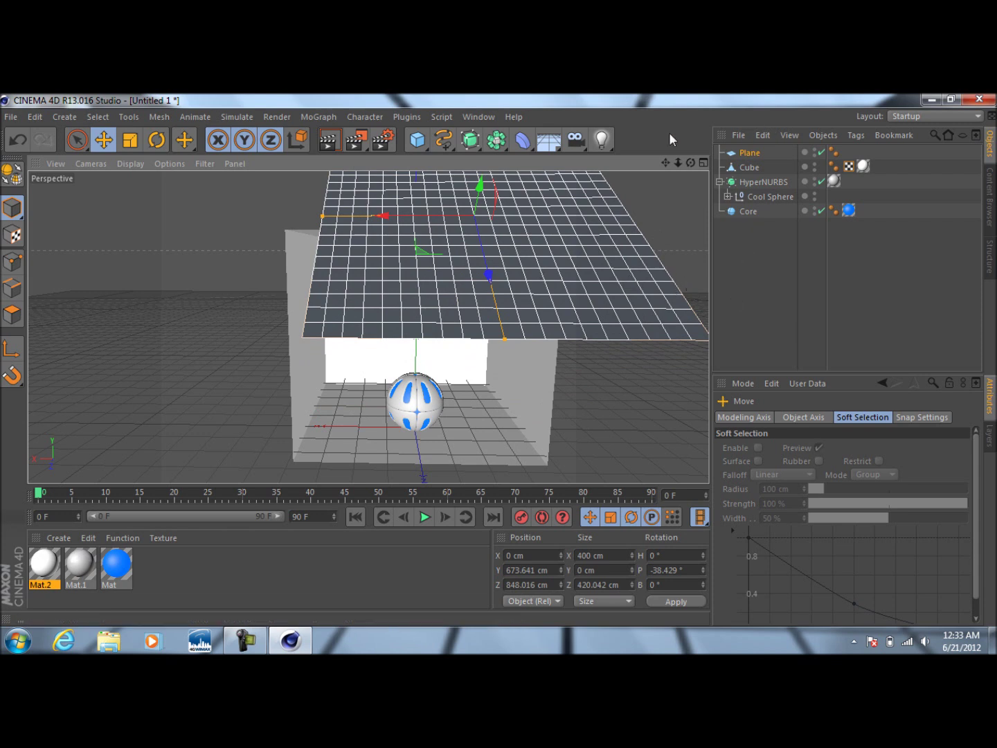
# Add a MoGraph Cloner, make the plane its child, and set the cloner's mode to Grid Array
pyautogui.click(320, 115)
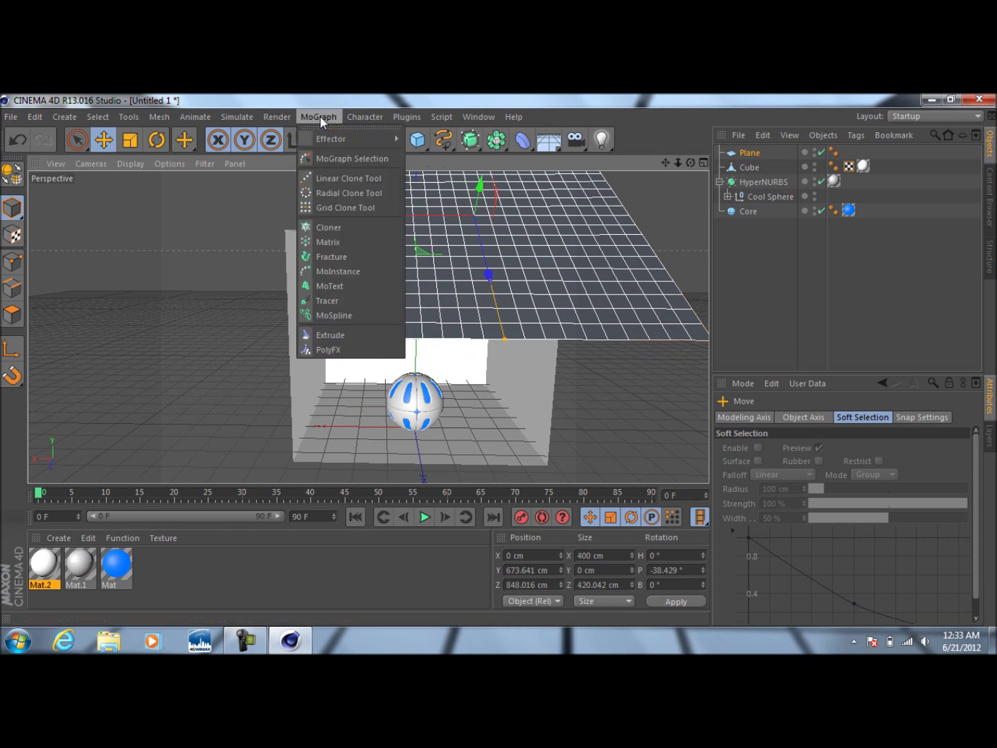
pyautogui.click(356, 227)
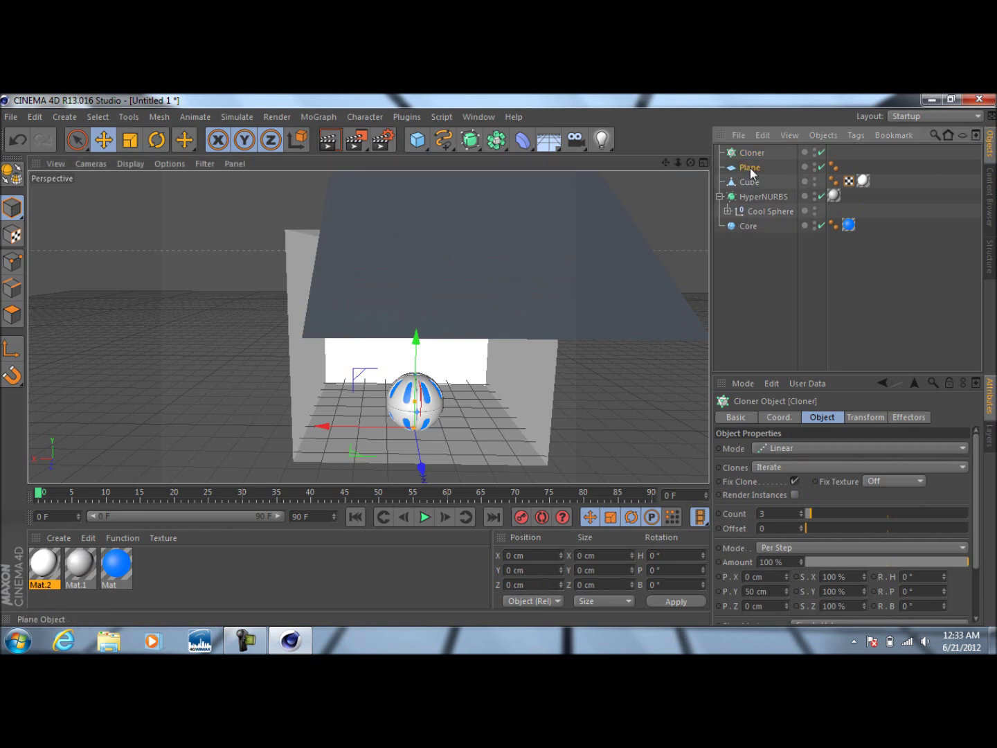
pyautogui.moveTo(751, 154); pyautogui.dragTo(752, 153)
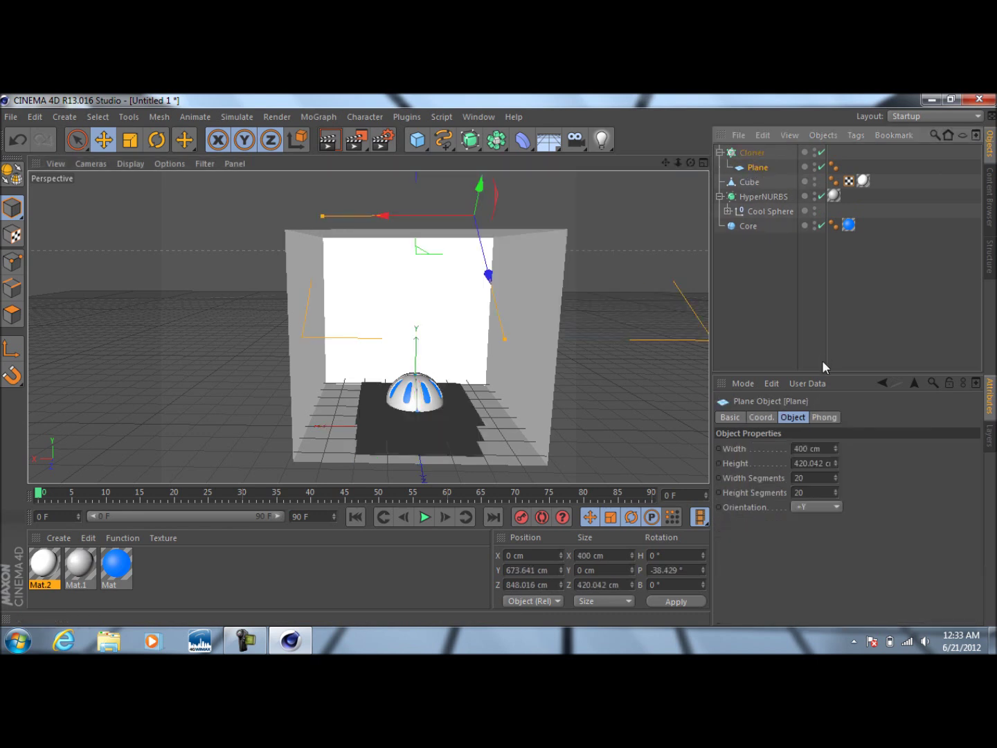
pyautogui.click(759, 152)
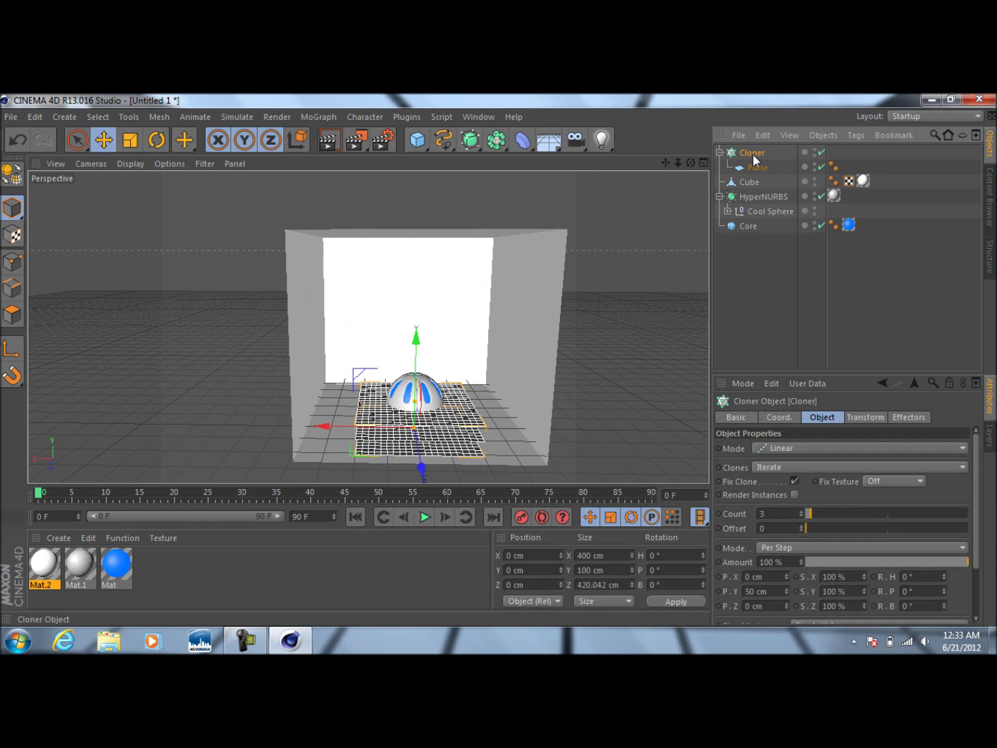
pyautogui.click(821, 448)
pyautogui.click(809, 503)
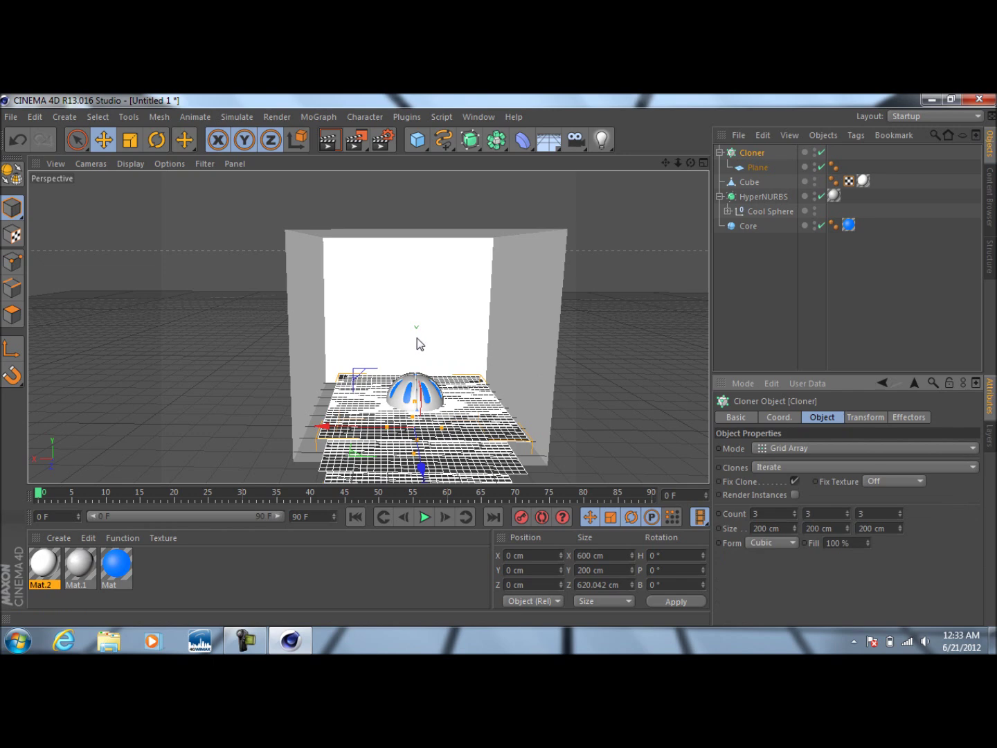
# Tilt the cloner to about -44° pitch and move it to about 590 cm on Y and 519 cm on Z
pyautogui.moveTo(420, 336); pyautogui.dragTo(451, 229)
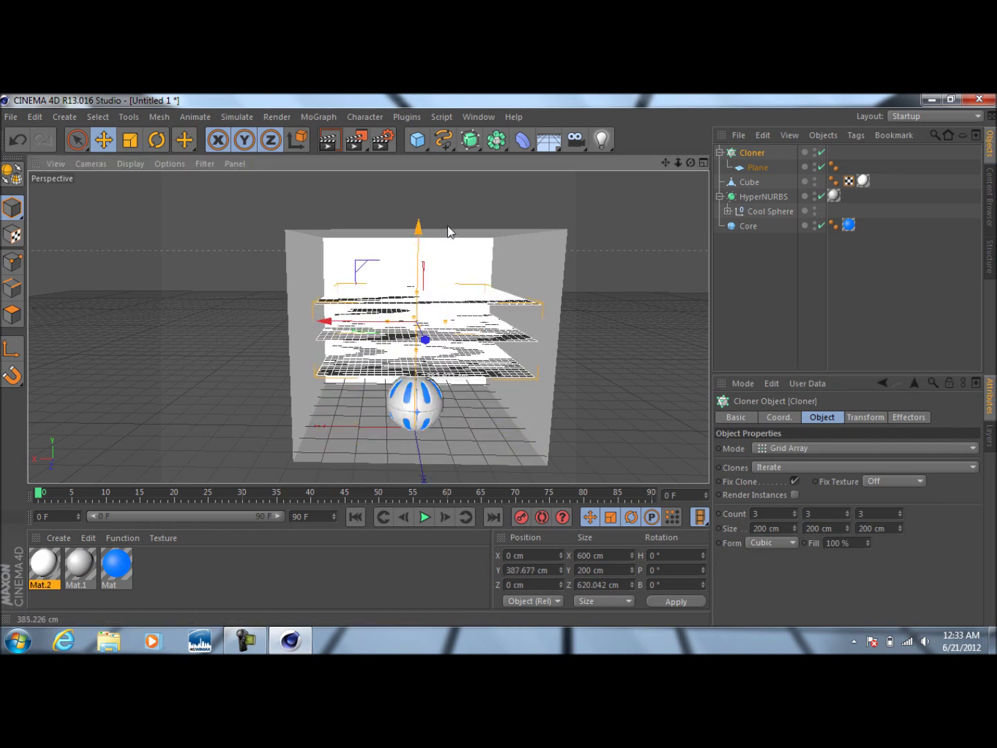
pyautogui.click(157, 139)
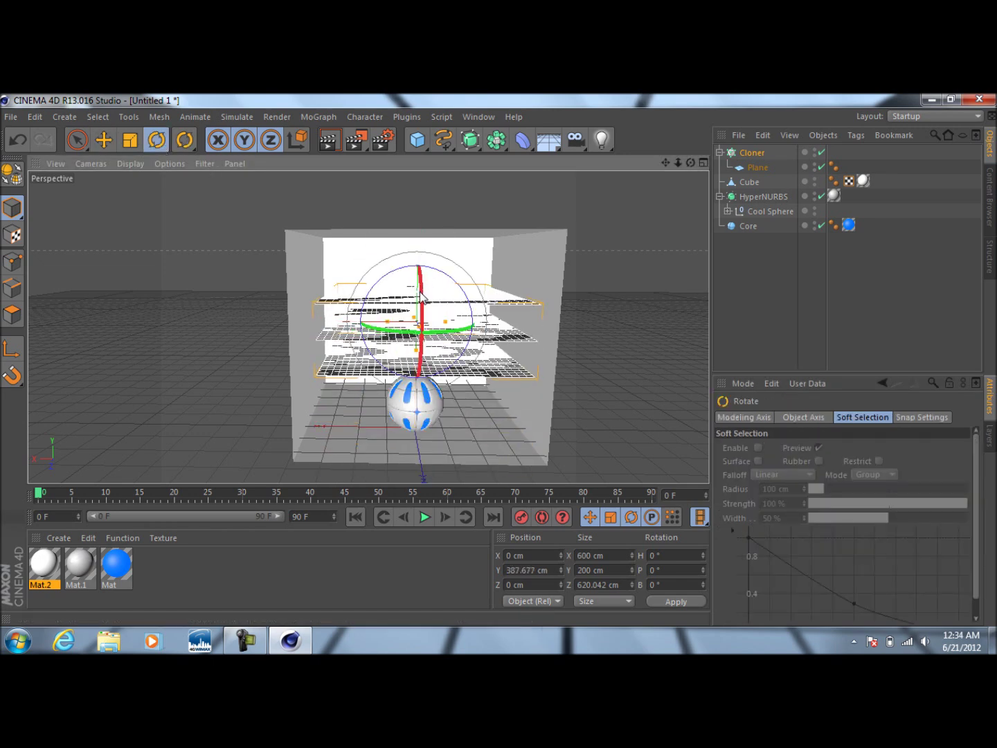
pyautogui.moveTo(421, 285); pyautogui.dragTo(407, 388)
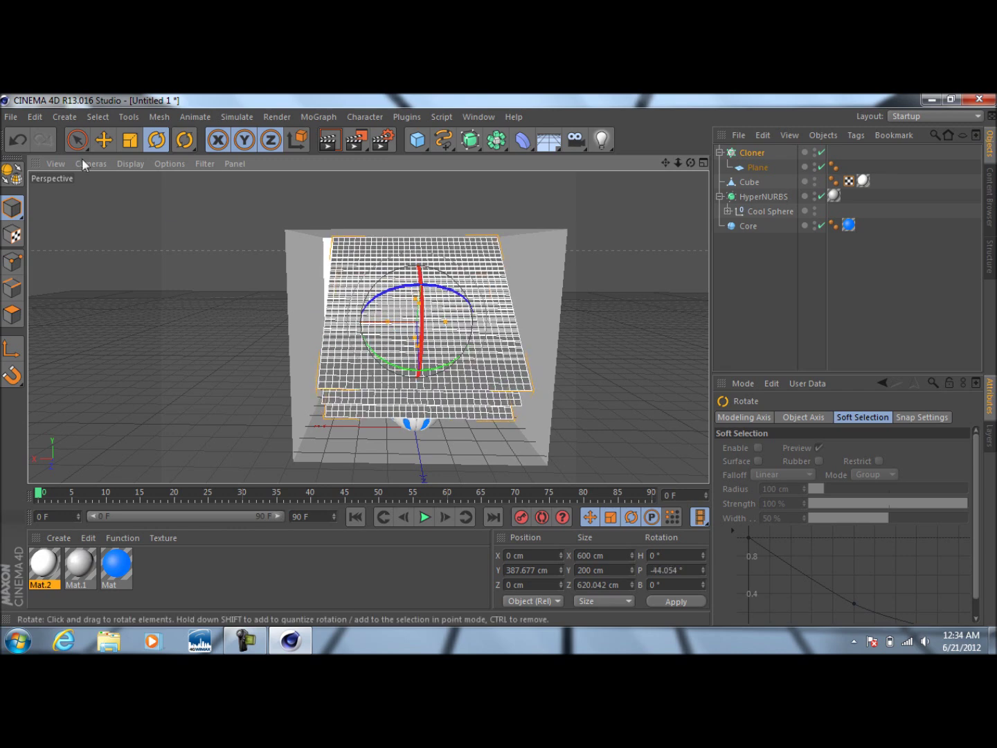
pyautogui.click(102, 139)
pyautogui.moveTo(420, 274); pyautogui.dragTo(483, 309)
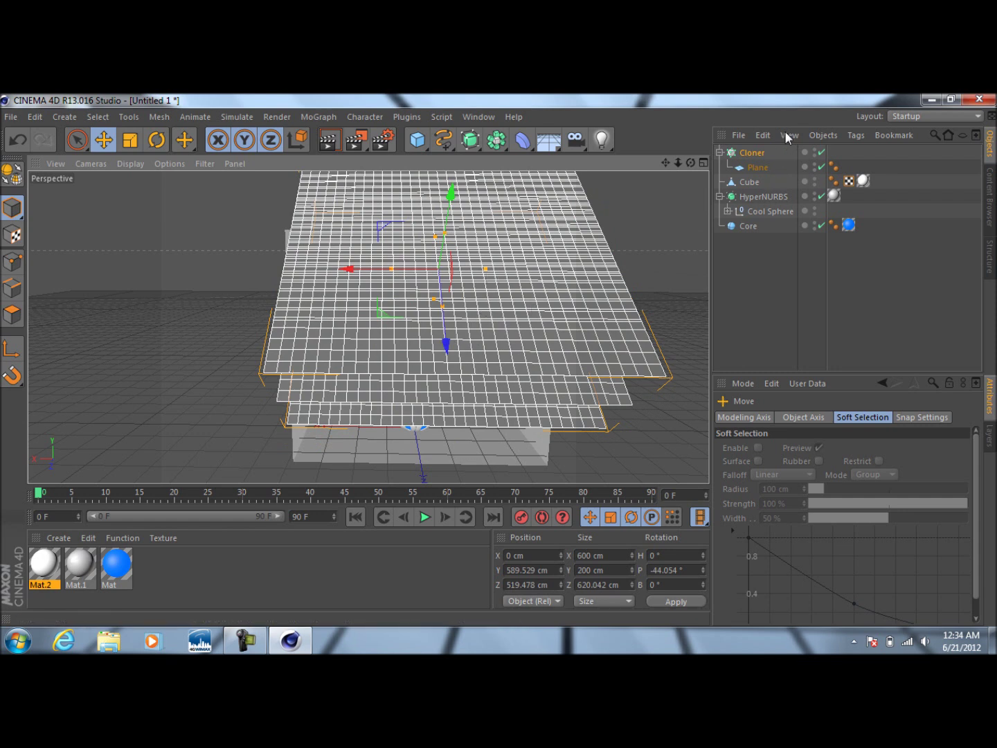
# Set the cloner's grid count to 2 × 2 × 2
pyautogui.click(758, 155)
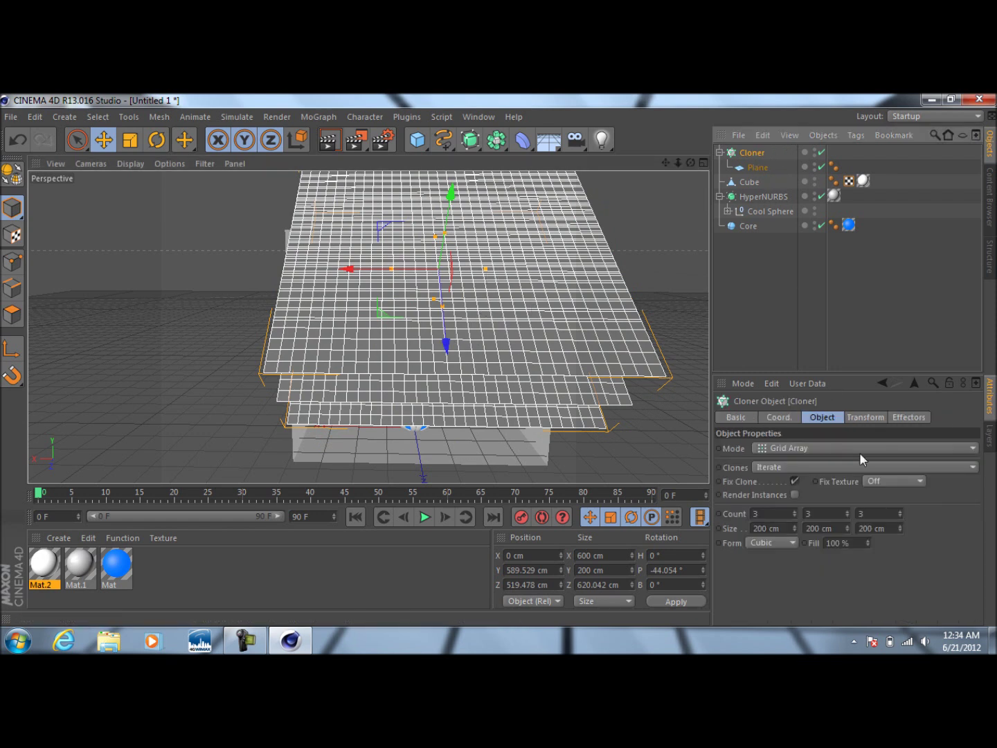
pyautogui.click(795, 517)
pyautogui.click(847, 516)
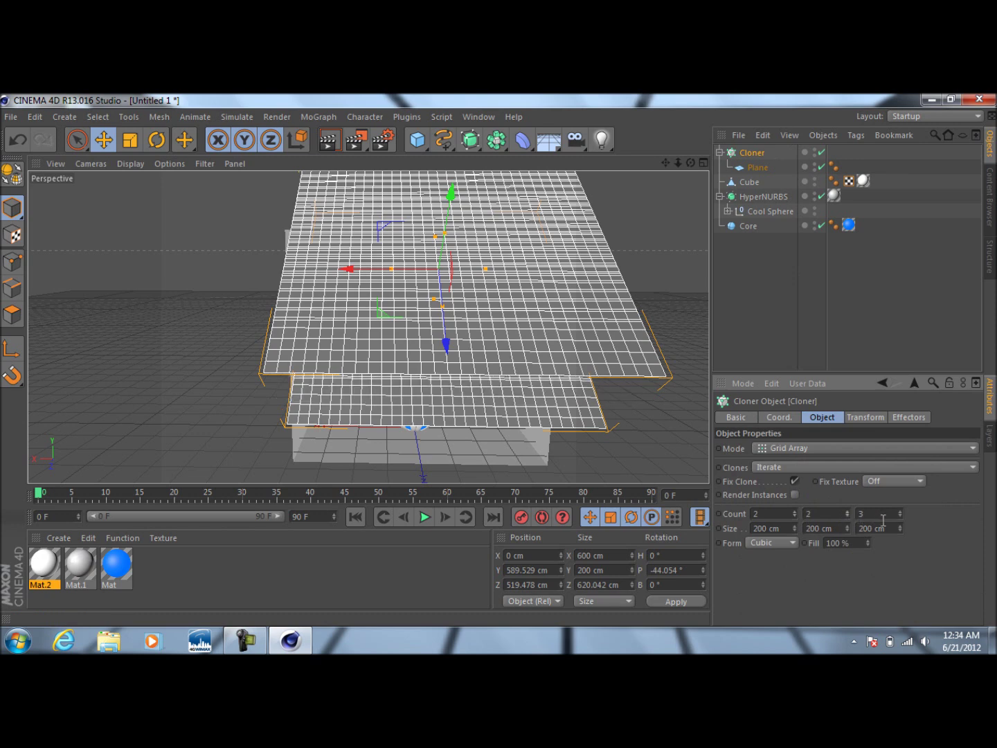
pyautogui.keyDown('alt'); pyautogui.moveTo(507, 240); pyautogui.dragTo(598, 313); pyautogui.keyUp('alt')
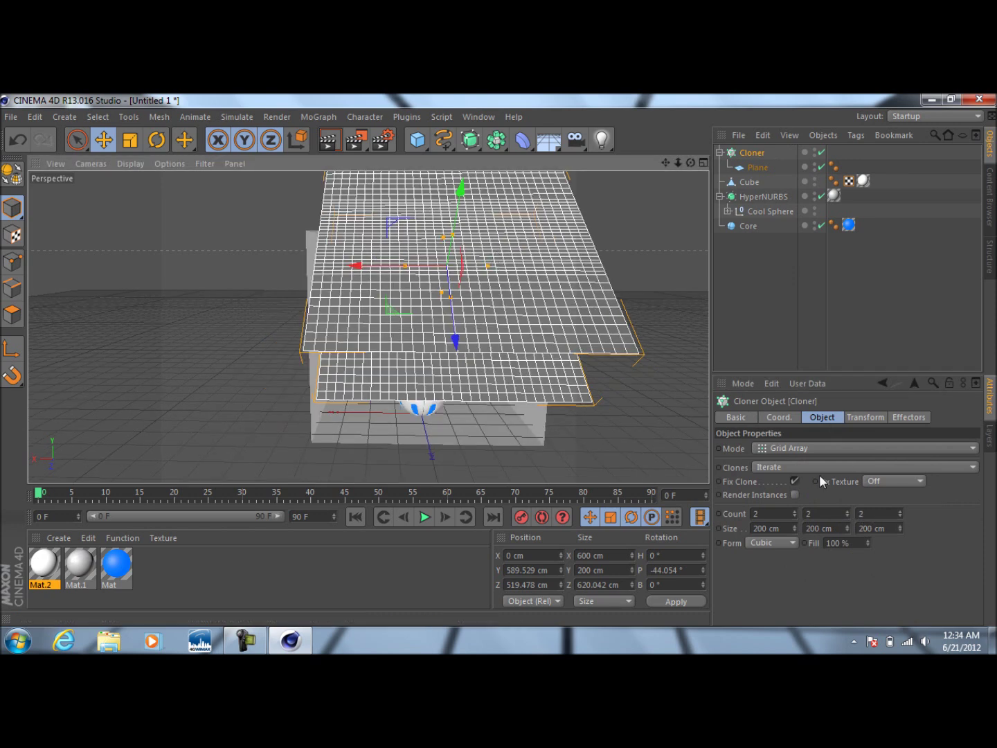
pyautogui.click(748, 166)
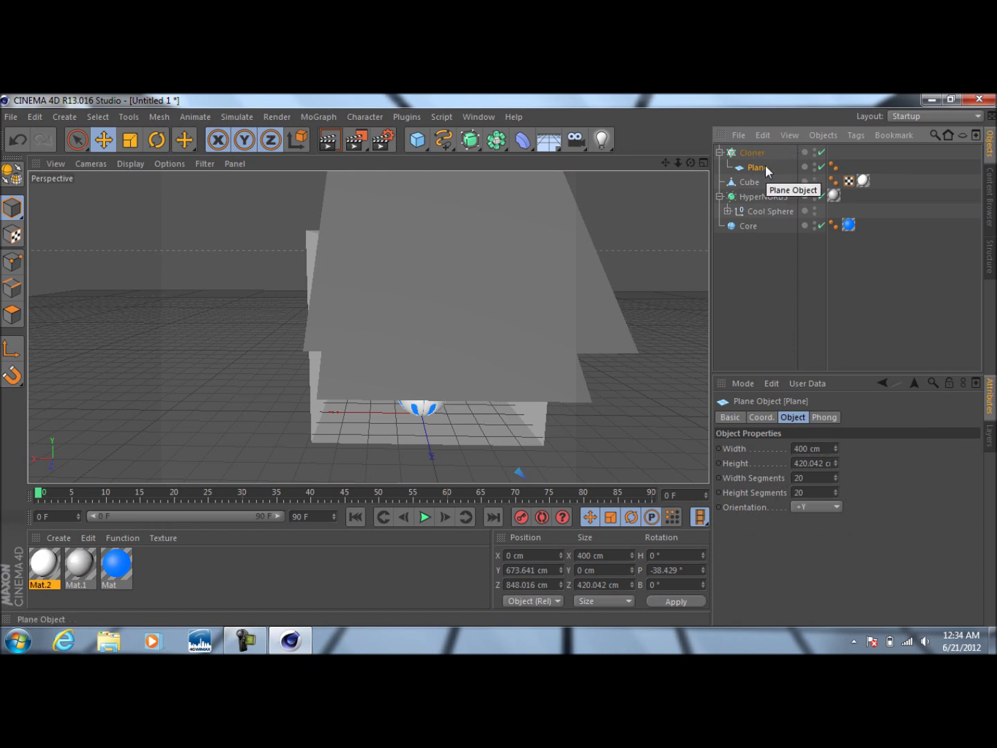
pyautogui.click(752, 153)
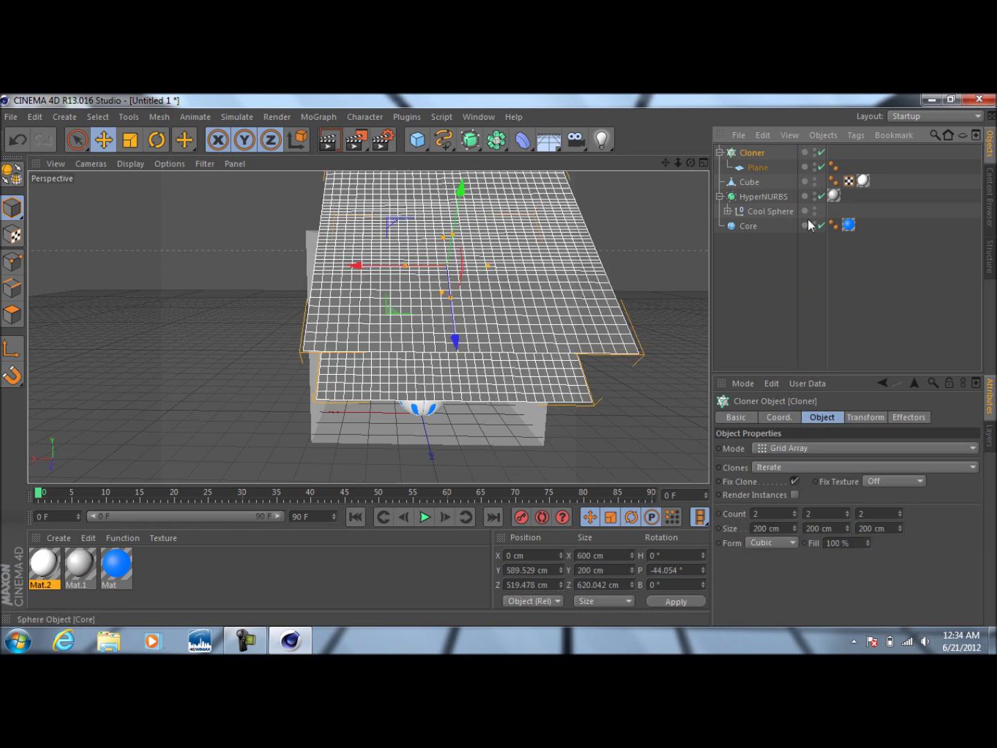
# Spread the cloner's grid to about 538 × 168 × 507 cm so the plane clones separate
pyautogui.moveTo(490, 269); pyautogui.dragTo(574, 266)
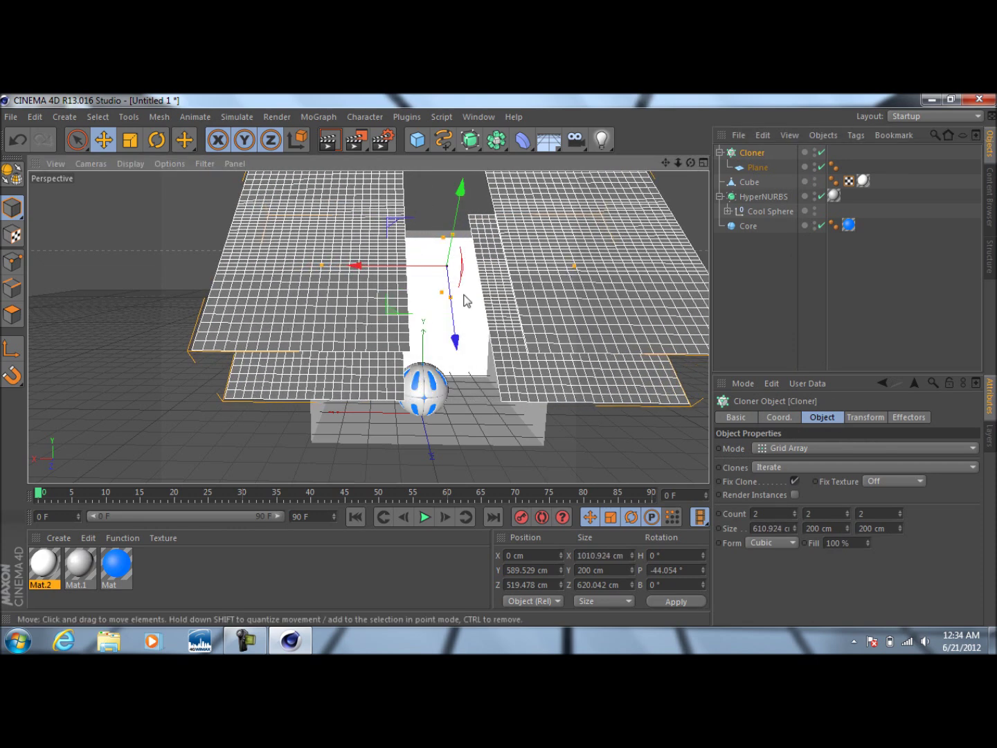
pyautogui.moveTo(325, 271); pyautogui.dragTo(328, 269)
pyautogui.moveTo(443, 294)
pyautogui.mouseDown()
pyautogui.moveTo(453, 311)
pyautogui.moveTo(452, 363)
pyautogui.mouseUp()
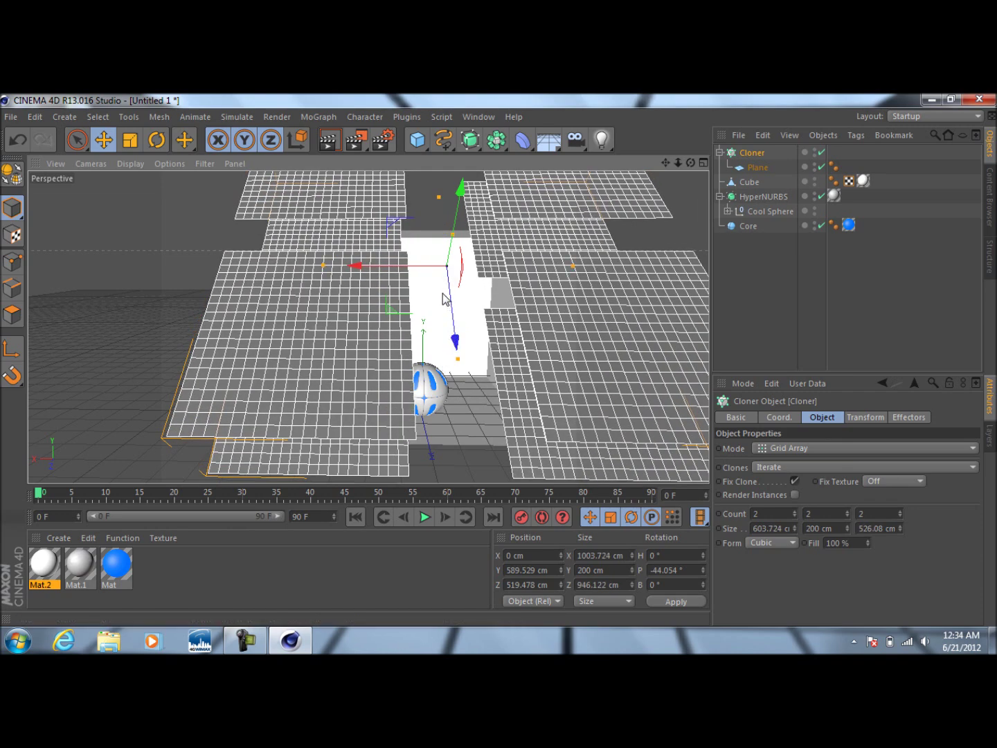
pyautogui.moveTo(453, 236); pyautogui.dragTo(452, 240)
pyautogui.moveTo(317, 266); pyautogui.dragTo(340, 266)
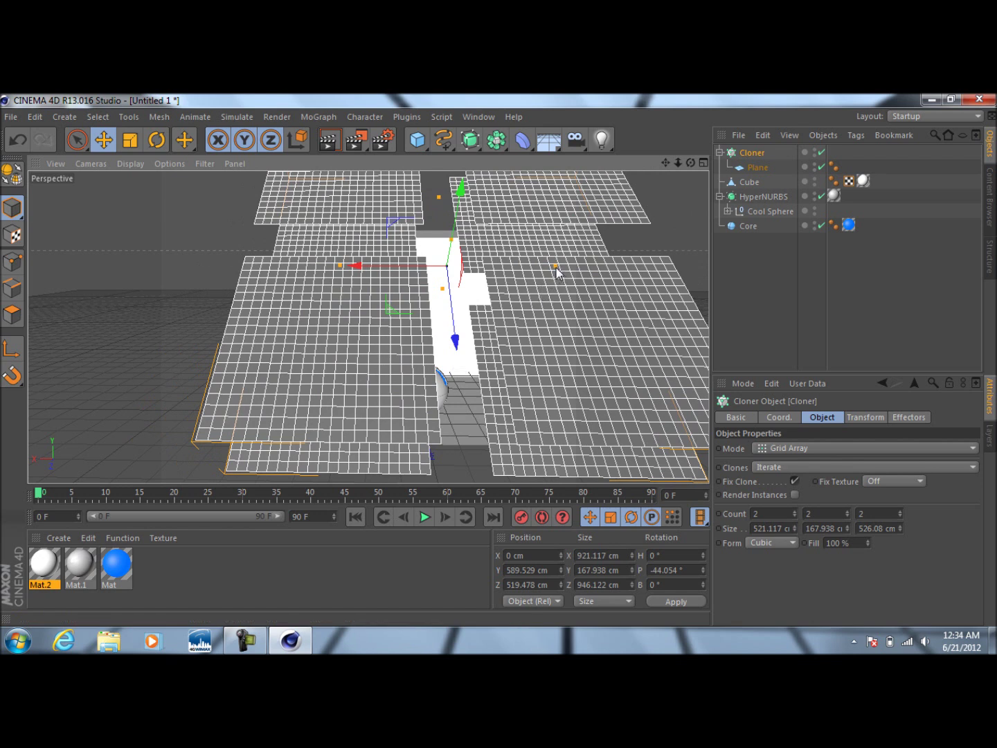
pyautogui.moveTo(557, 267)
pyautogui.mouseDown()
pyautogui.moveTo(568, 272)
pyautogui.moveTo(560, 266)
pyautogui.mouseUp()
pyautogui.moveTo(439, 198)
pyautogui.mouseDown()
pyautogui.moveTo(442, 184)
pyautogui.moveTo(446, 209)
pyautogui.moveTo(447, 197)
pyautogui.mouseUp()
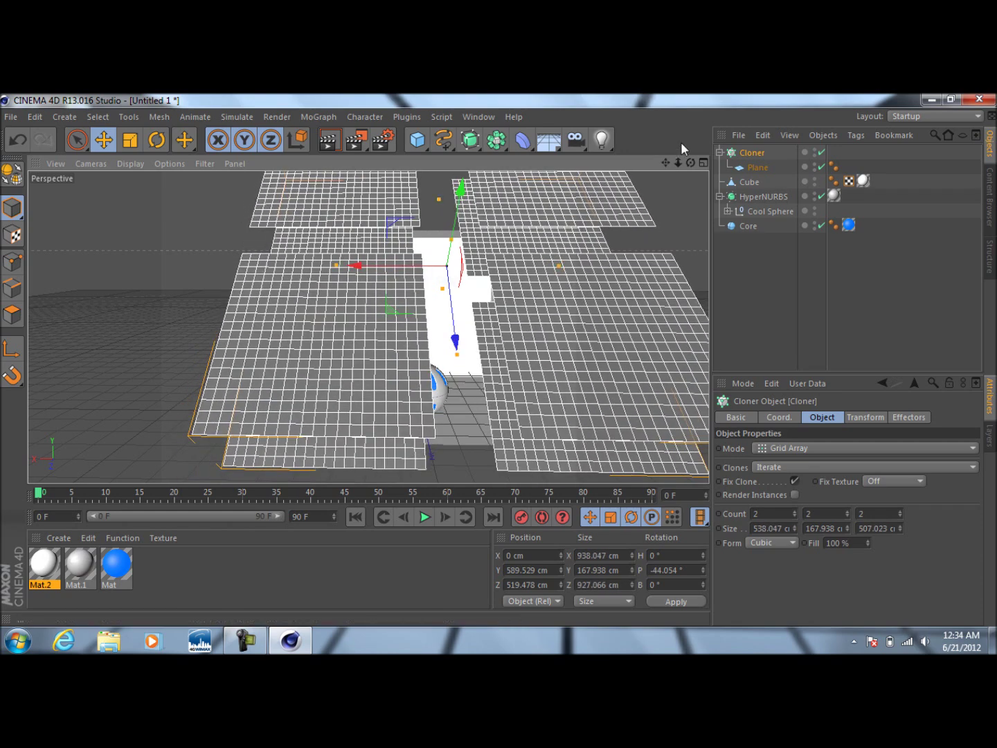
# Reduce the cloner's Y count to 1 and tighten the clone spacing to about 826 × 856 cm overall
pyautogui.keyDown('alt'); pyautogui.moveTo(455, 340); pyautogui.dragTo(456, 324); pyautogui.keyUp('alt')
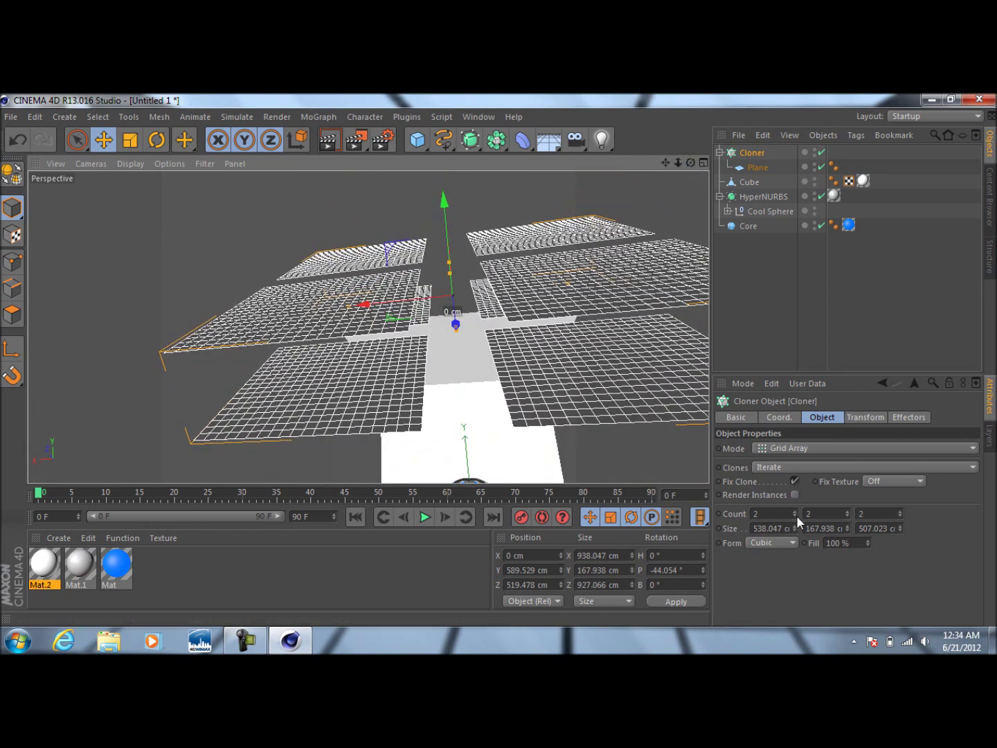
pyautogui.click(848, 516)
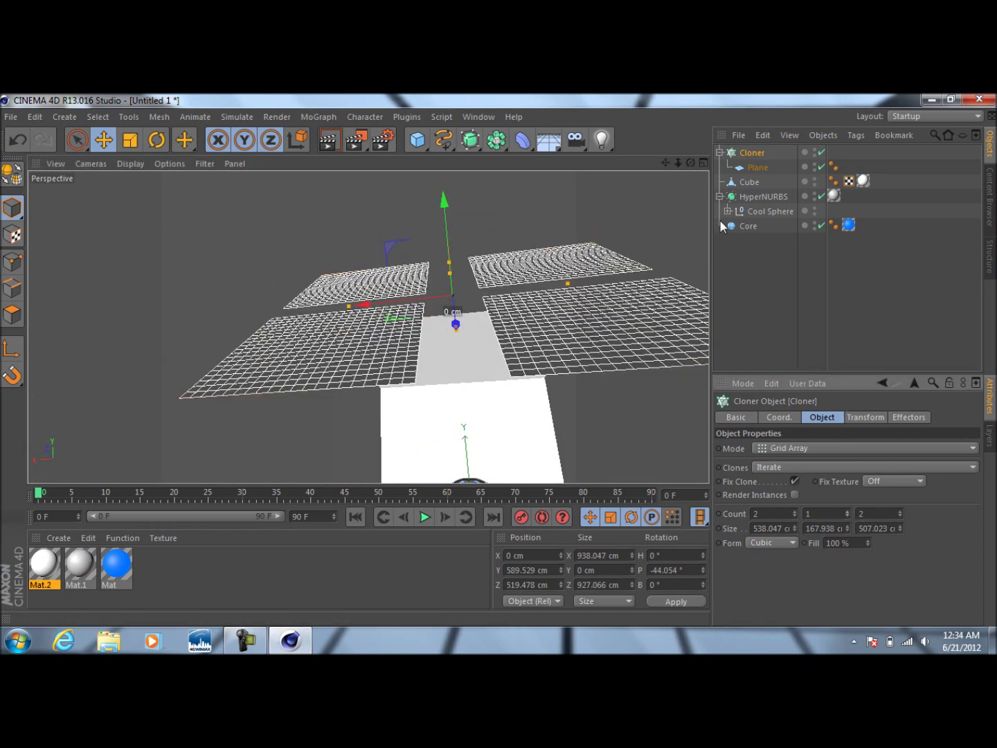
pyautogui.moveTo(691, 163); pyautogui.dragTo(700, 233)
pyautogui.moveTo(510, 259); pyautogui.dragTo(496, 258)
pyautogui.moveTo(394, 190); pyautogui.dragTo(408, 202)
pyautogui.moveTo(496, 257); pyautogui.dragTo(494, 258)
pyautogui.moveTo(395, 195); pyautogui.dragTo(398, 206)
pyautogui.click(724, 281)
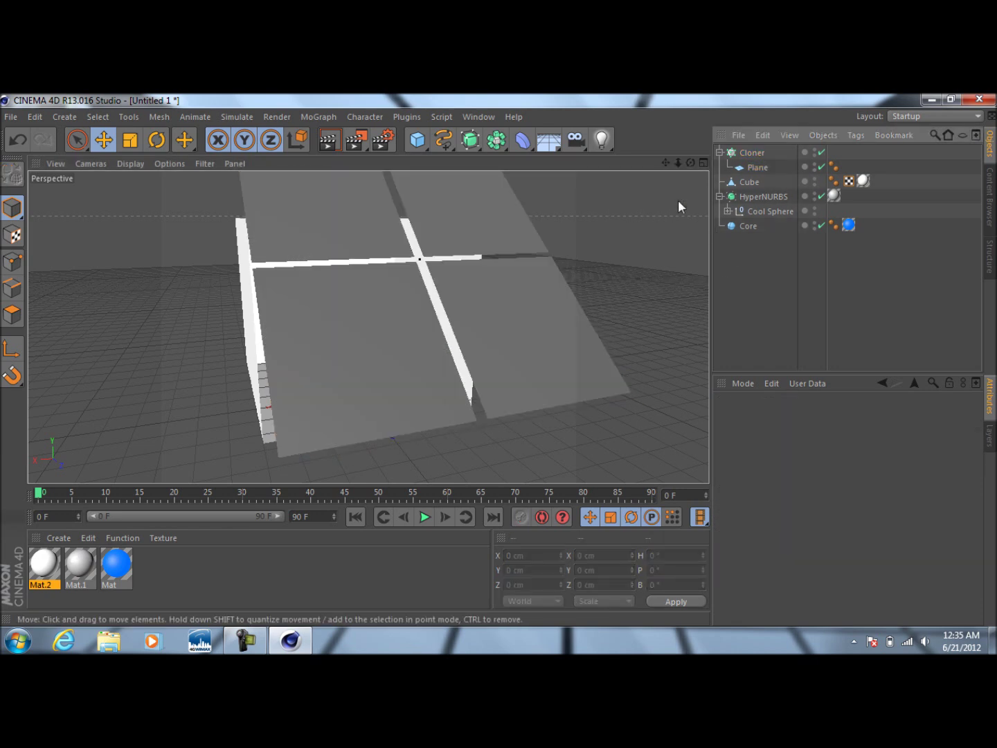
# Create a new material with Luminance enabled and both Color and Specular disabled
pyautogui.moveTo(691, 162); pyautogui.dragTo(639, 165)
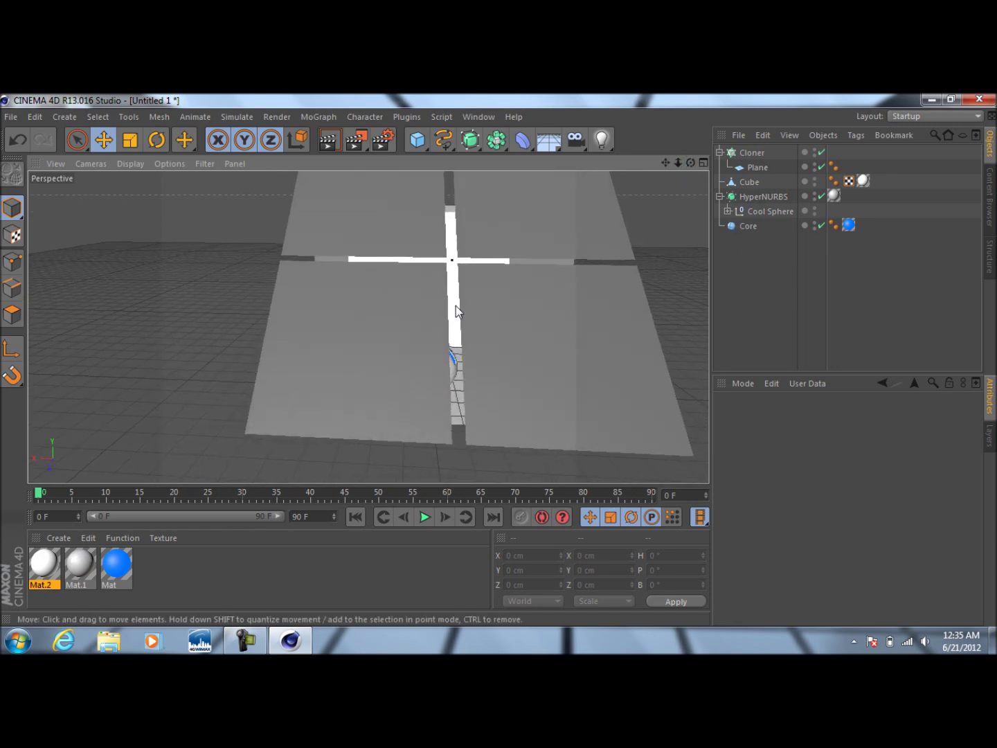
pyautogui.moveTo(664, 162); pyautogui.dragTo(606, 226)
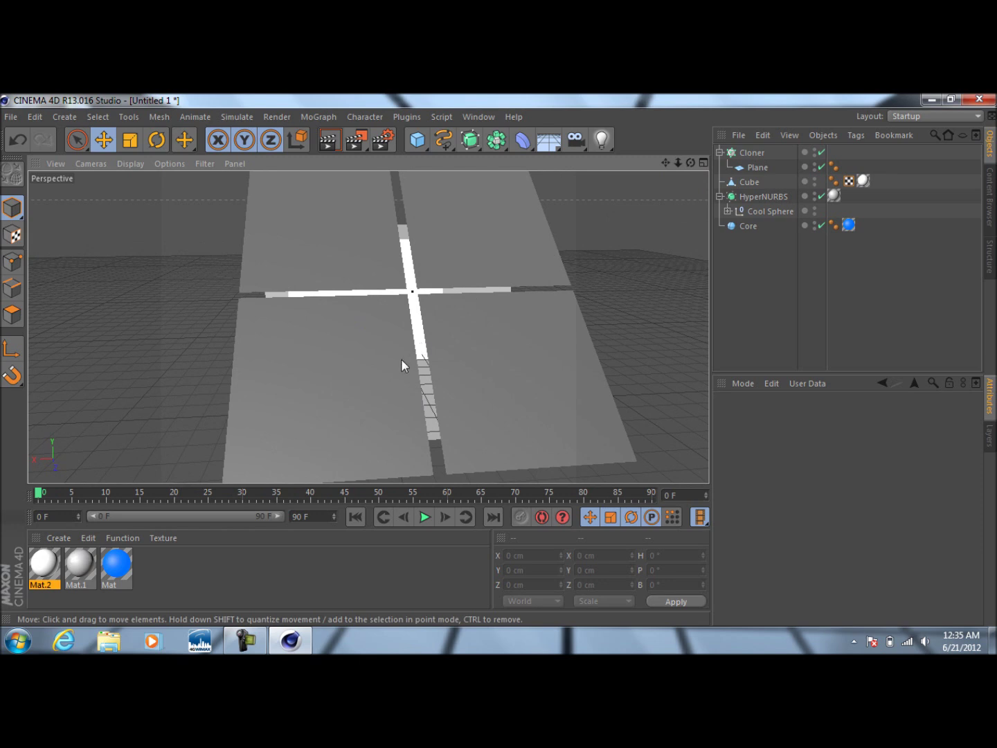
pyautogui.doubleClick(172, 581)
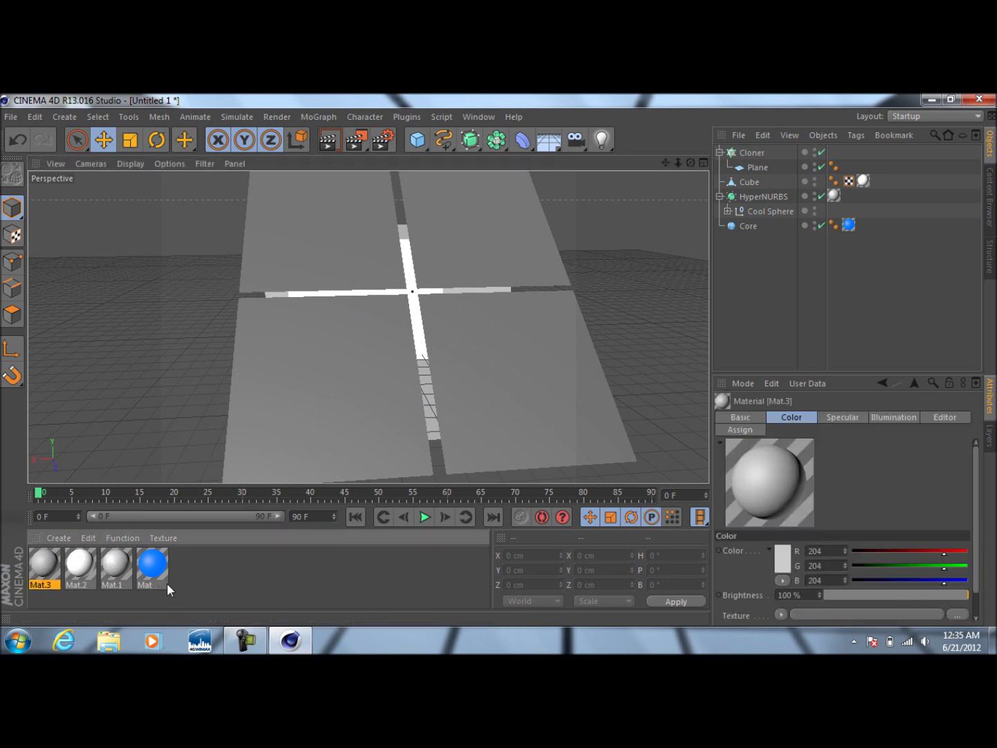
pyautogui.doubleClick(49, 572)
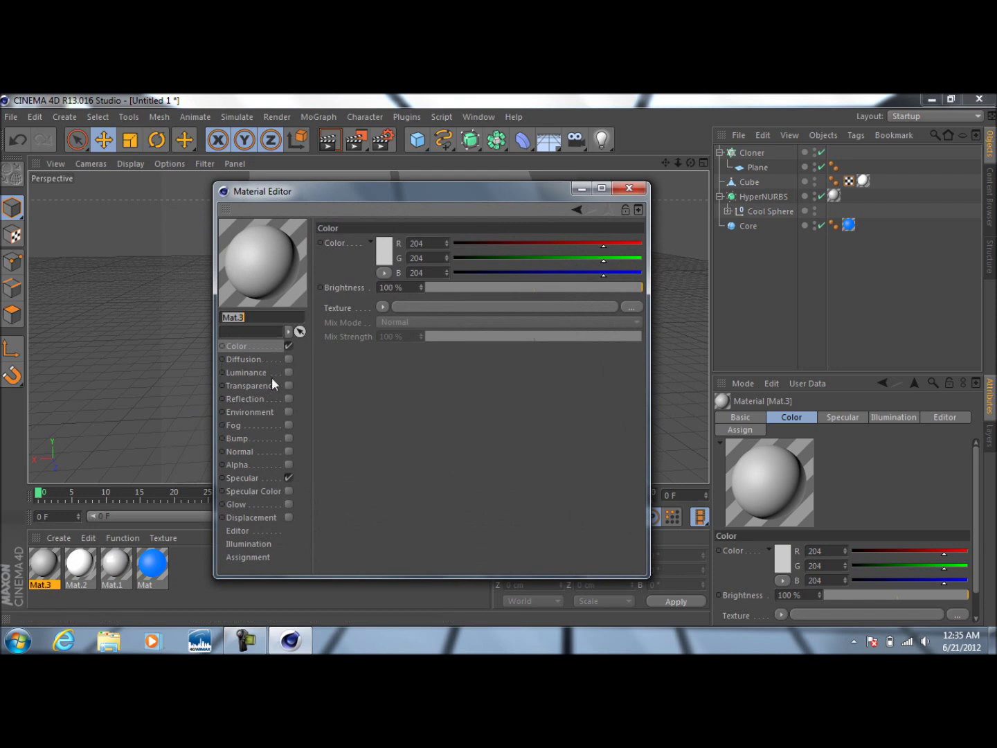
pyautogui.click(271, 372)
pyautogui.click(289, 372)
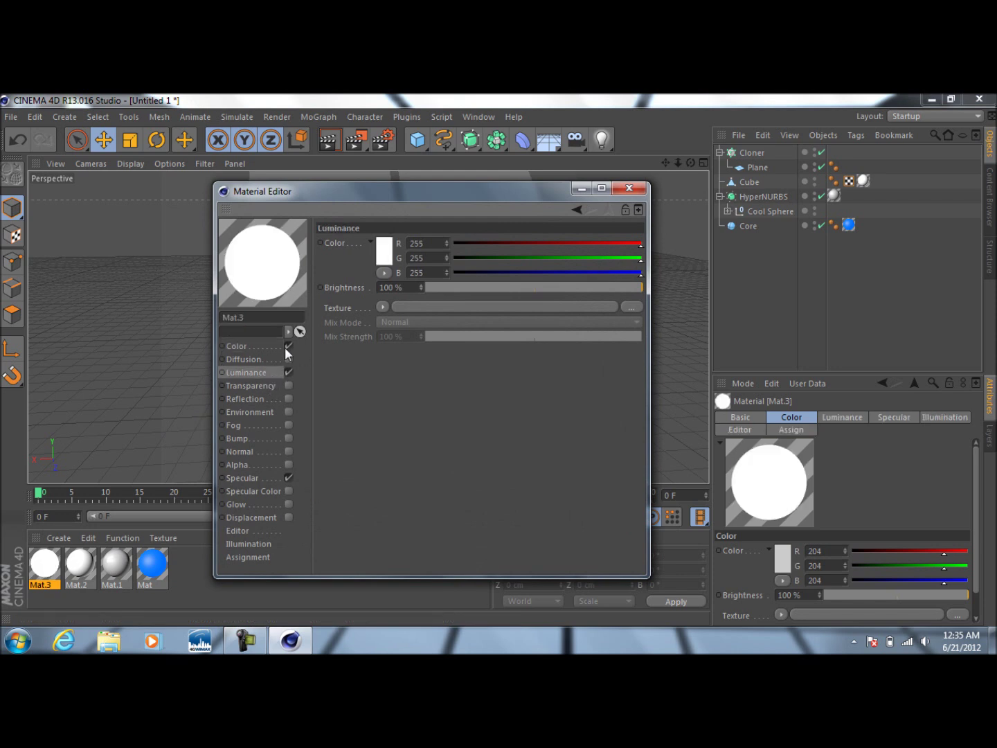
pyautogui.click(286, 345)
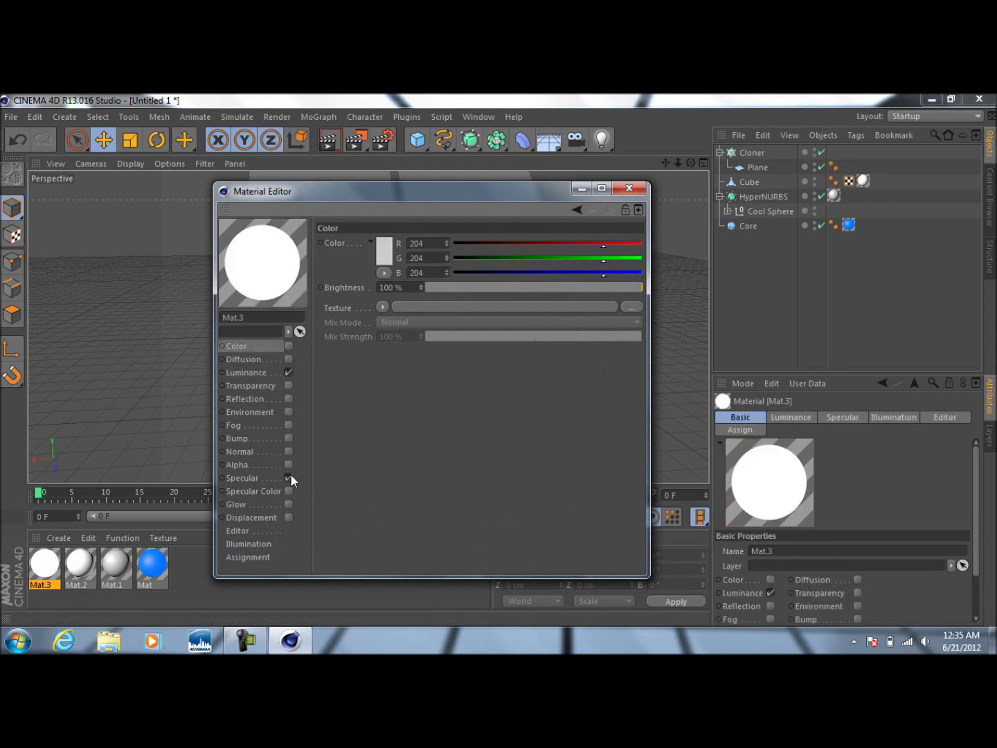
pyautogui.click(289, 478)
# Set the new material's luminance brightness to 200% and apply it to the cloner
pyautogui.click(274, 372)
pyautogui.doubleClick(399, 288)
pyautogui.write('200')
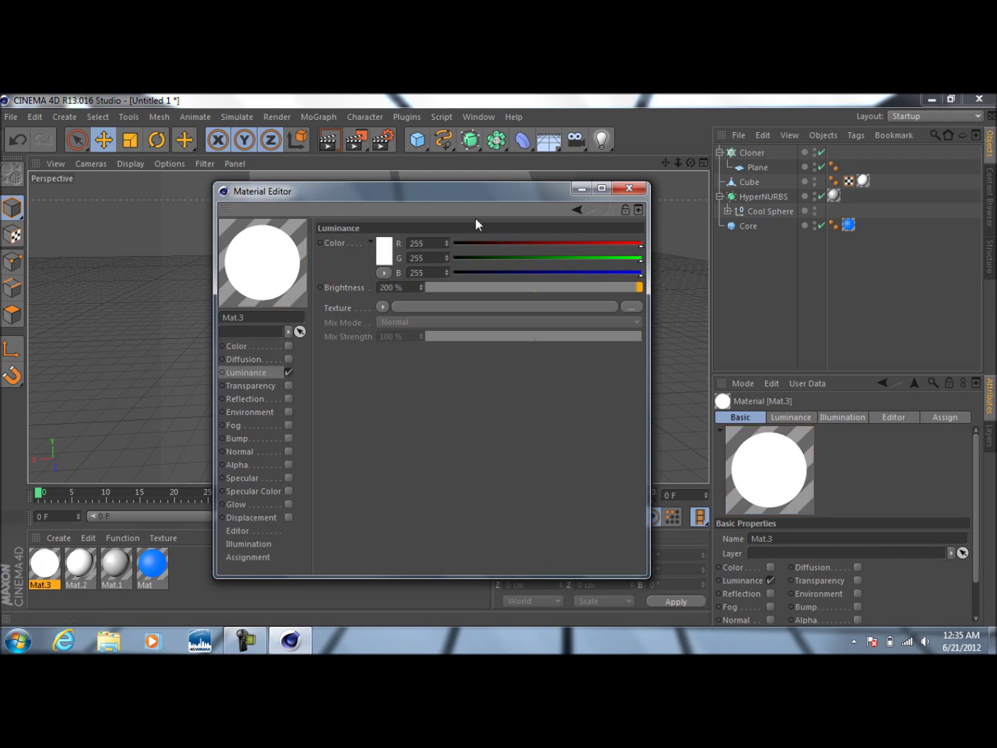
pyautogui.click(628, 188)
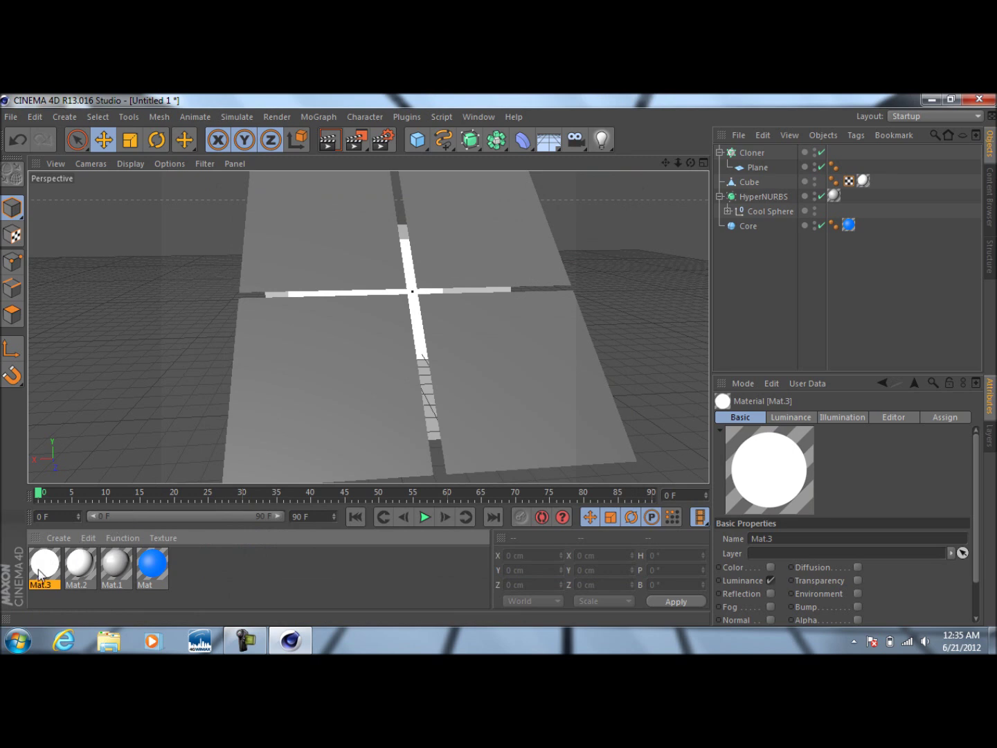
pyautogui.moveTo(291, 377); pyautogui.dragTo(294, 377)
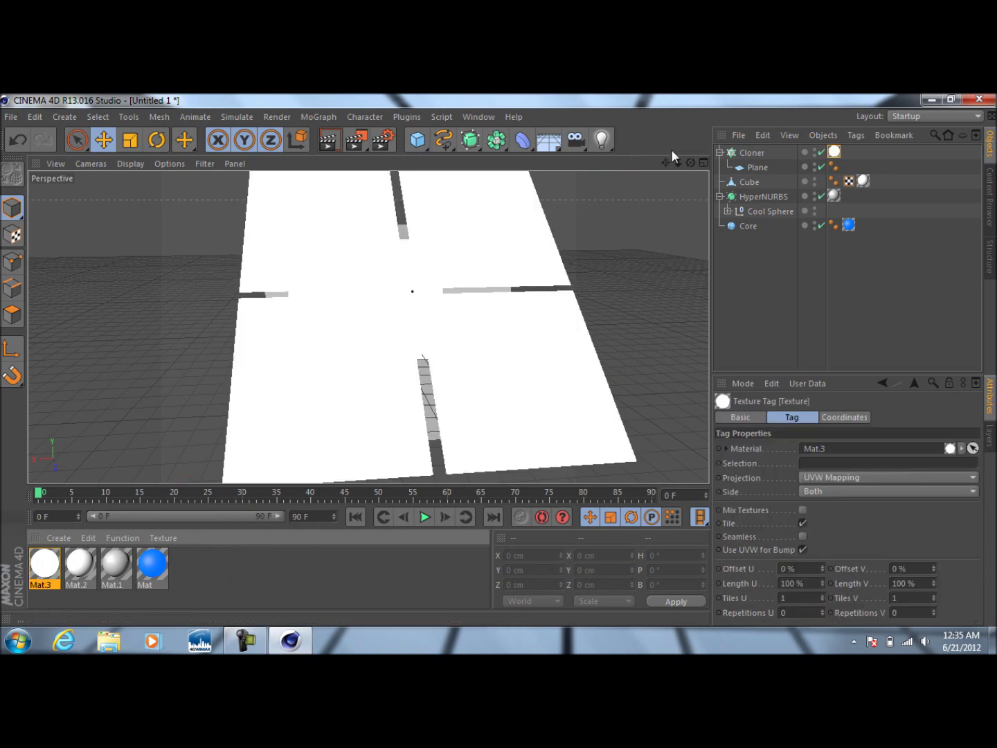
# Move the cloner to about 834 cm on Y and 893 cm on Z, and frame the sphere inside the cube
pyautogui.click(758, 167)
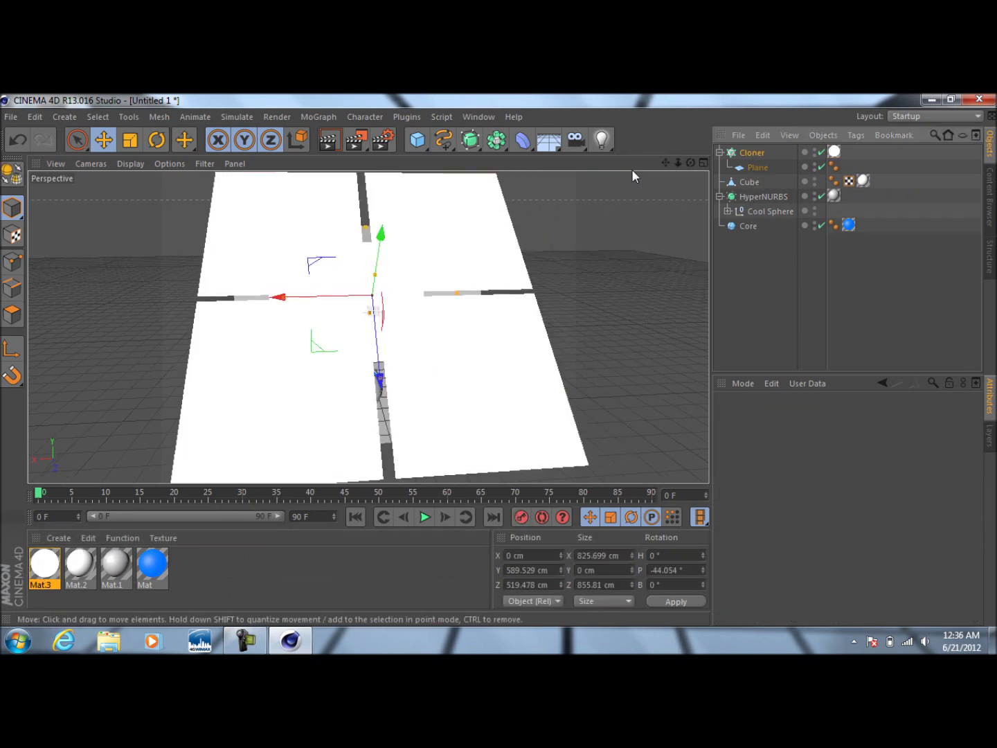
pyautogui.moveTo(384, 246); pyautogui.dragTo(383, 347)
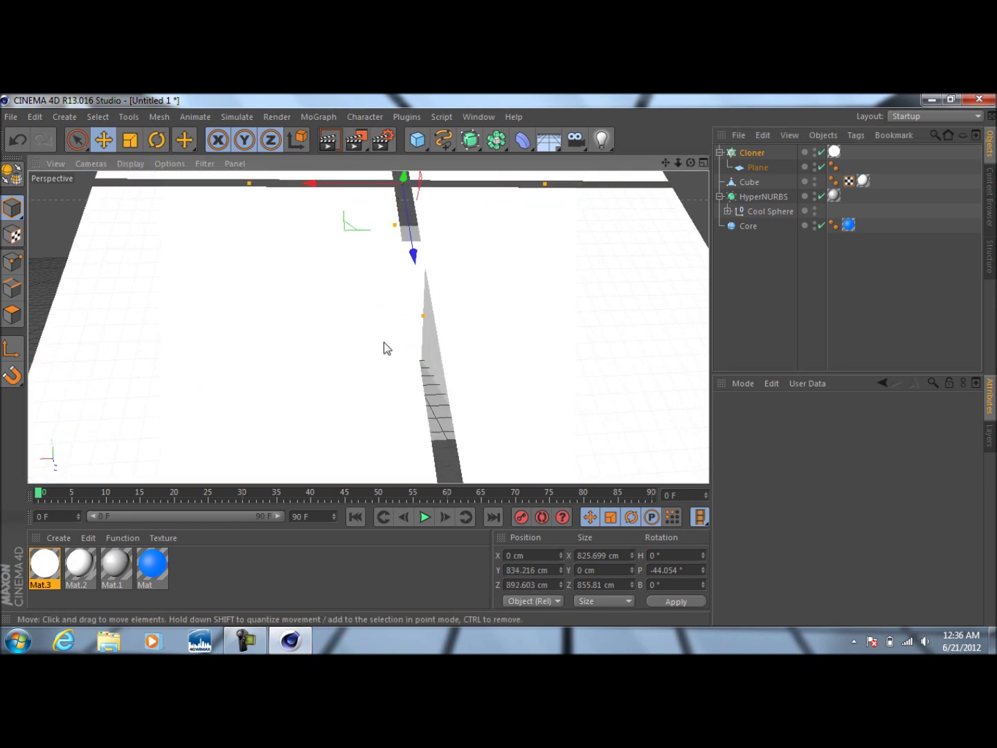
pyautogui.moveTo(665, 162); pyautogui.dragTo(652, 209)
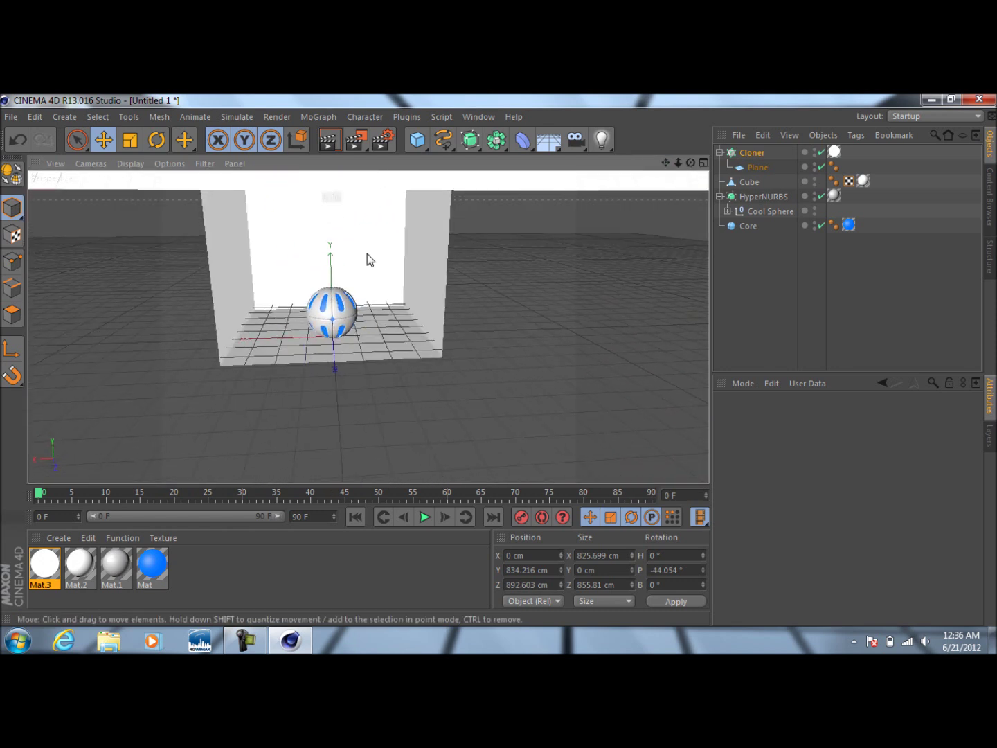
pyautogui.scroll(4, 367, 252)
pyautogui.moveTo(664, 163)
pyautogui.mouseDown()
pyautogui.moveTo(680, 163)
pyautogui.moveTo(668, 162)
pyautogui.mouseUp()
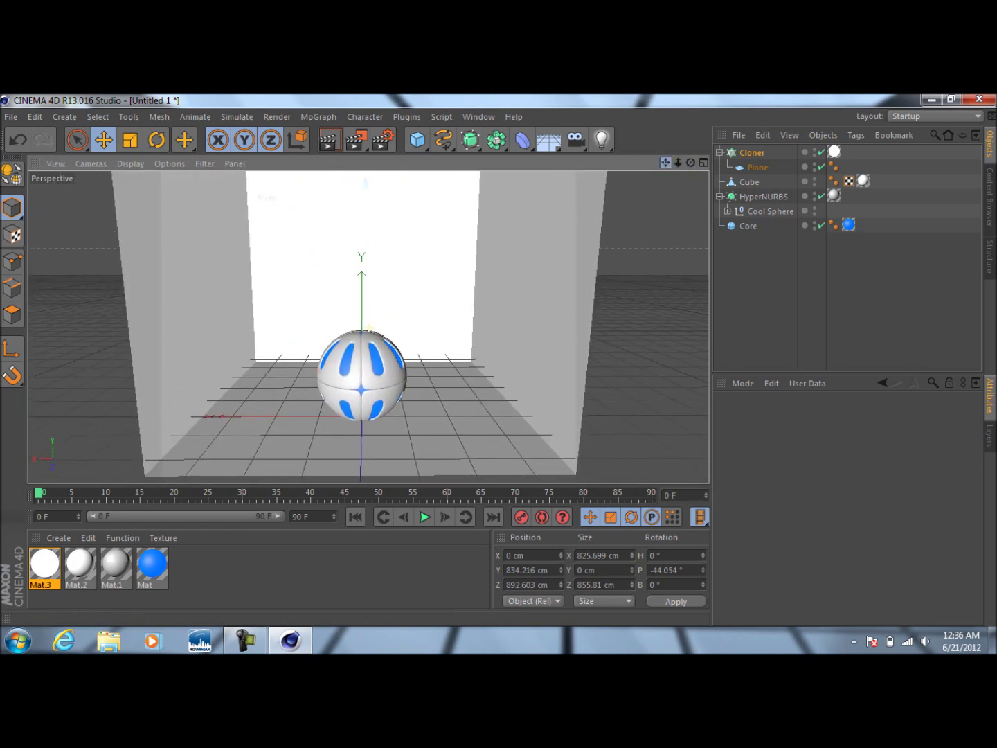
# Set the render output to 1280 × 720 pixels and choose the file format of the saved image
pyautogui.click(383, 139)
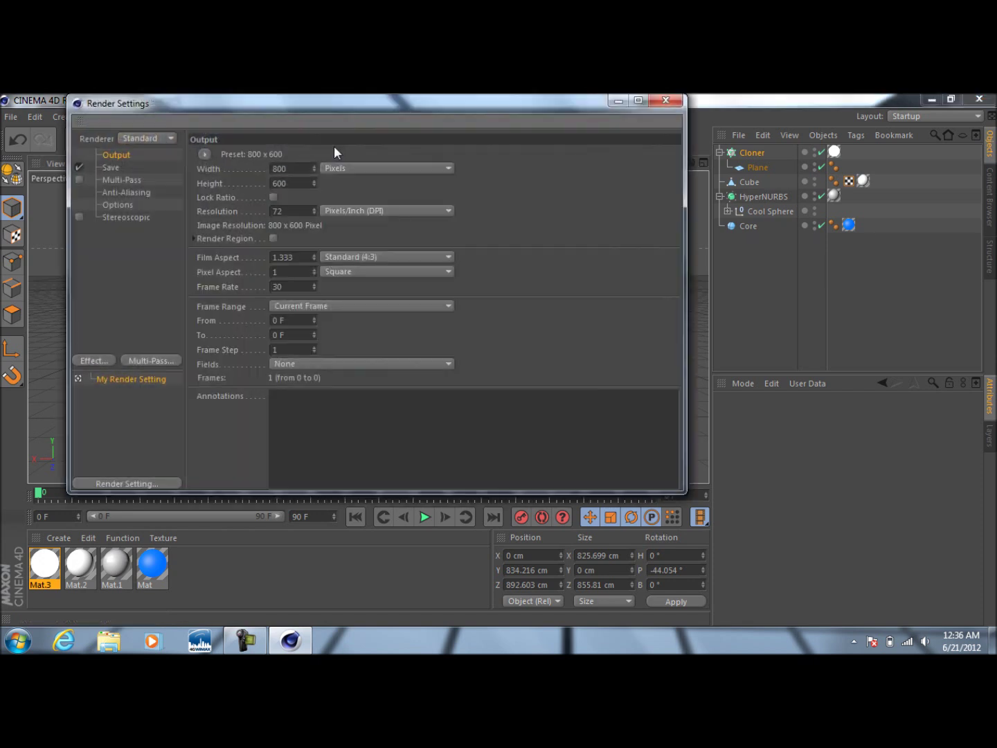
pyautogui.doubleClick(290, 169)
pyautogui.write('1280')
pyautogui.press('Tab')
pyautogui.write('720')
pyautogui.press('Tab')
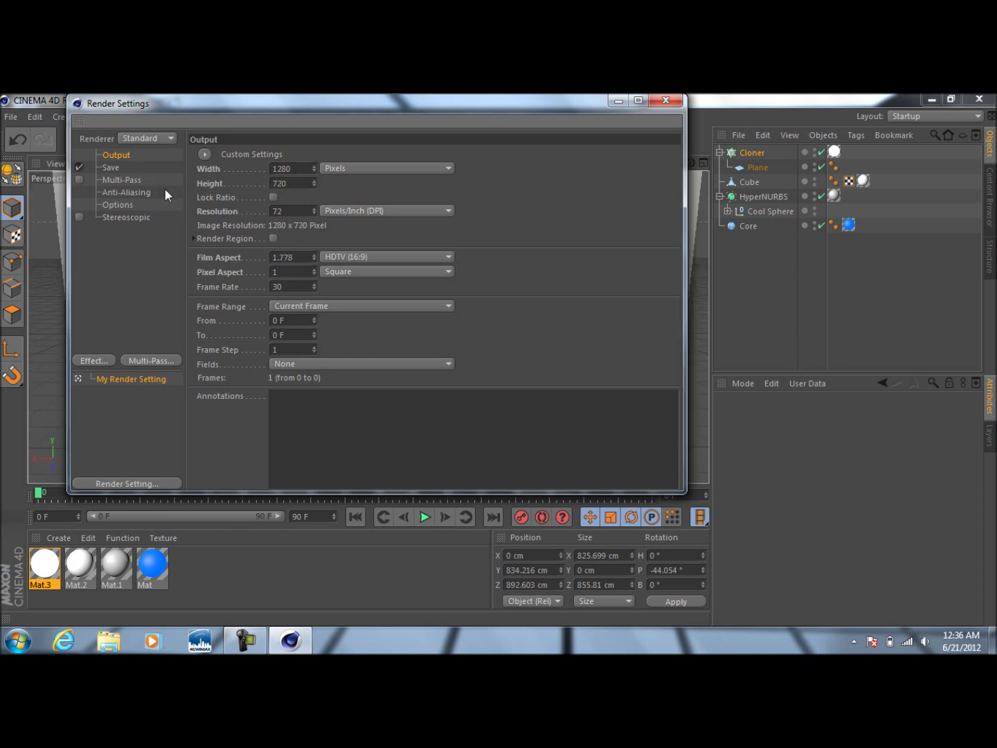
pyautogui.click(117, 167)
pyautogui.click(313, 195)
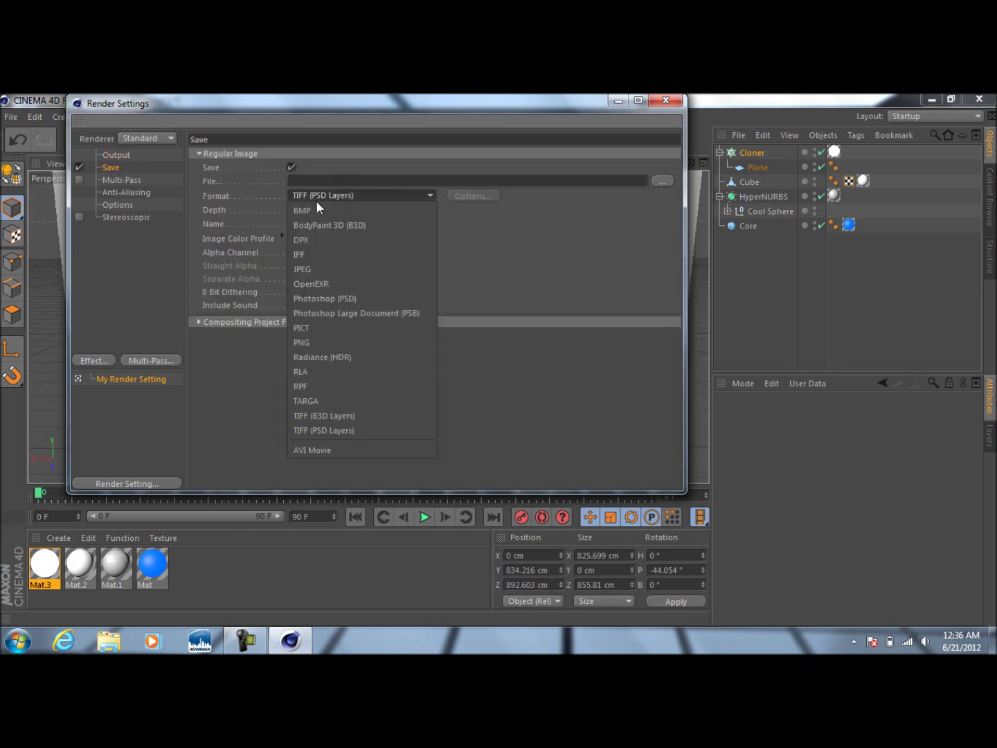
pyautogui.click(330, 261)
# Set the render's anti-aliasing to Best with a maximum level of 8x8
pyautogui.click(145, 193)
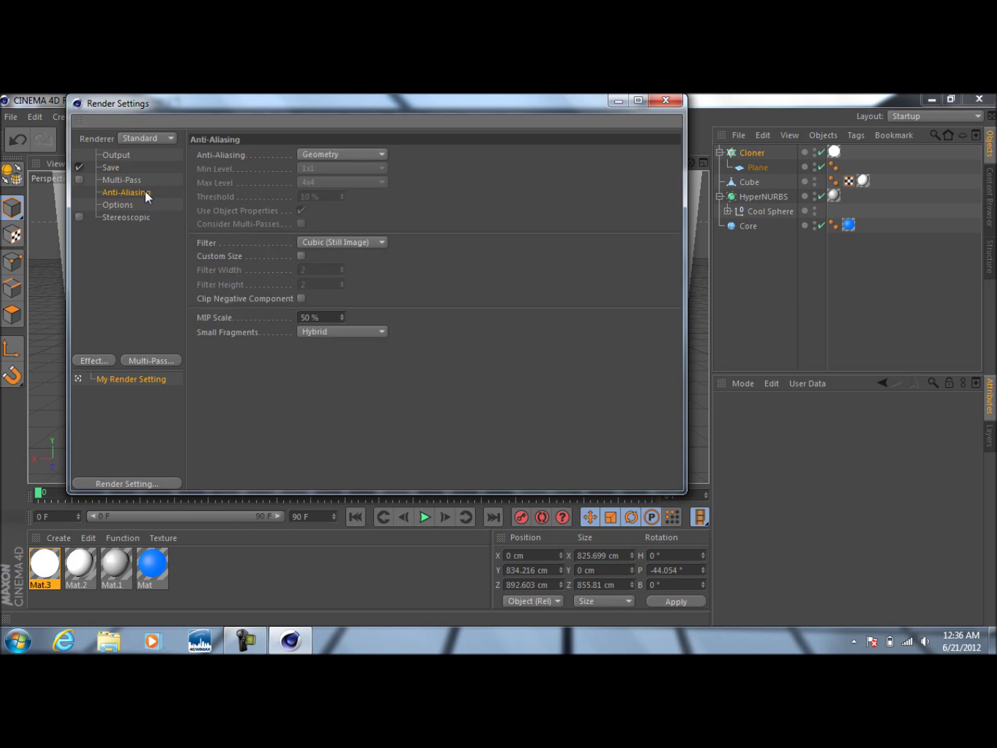
pyautogui.click(348, 158)
pyautogui.click(338, 198)
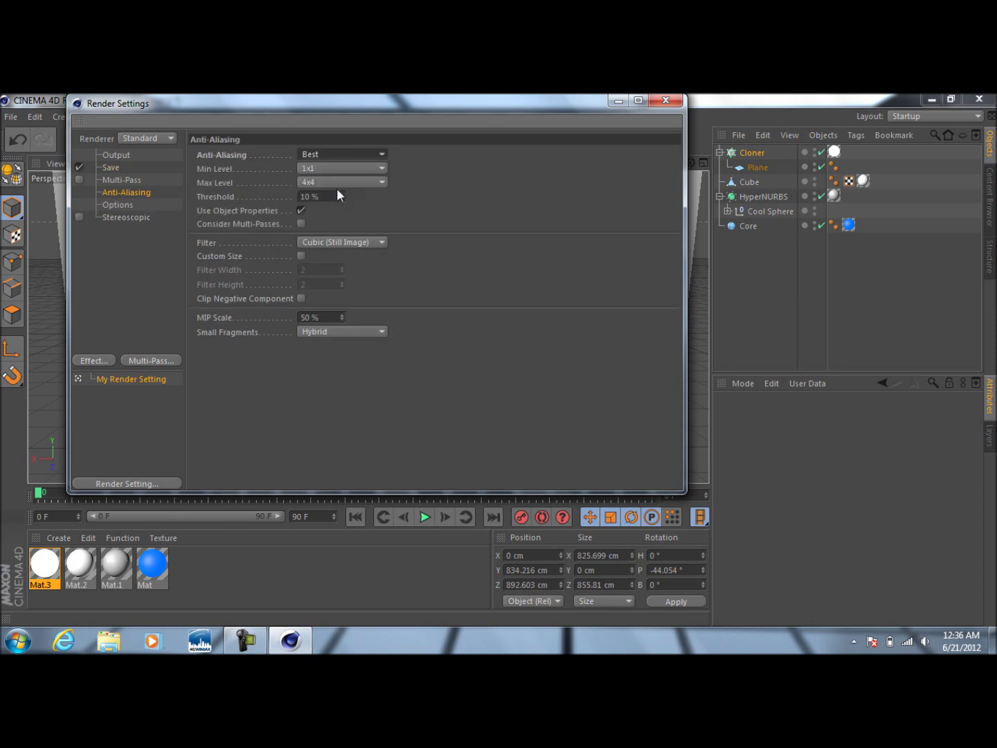
pyautogui.click(334, 180)
pyautogui.click(324, 237)
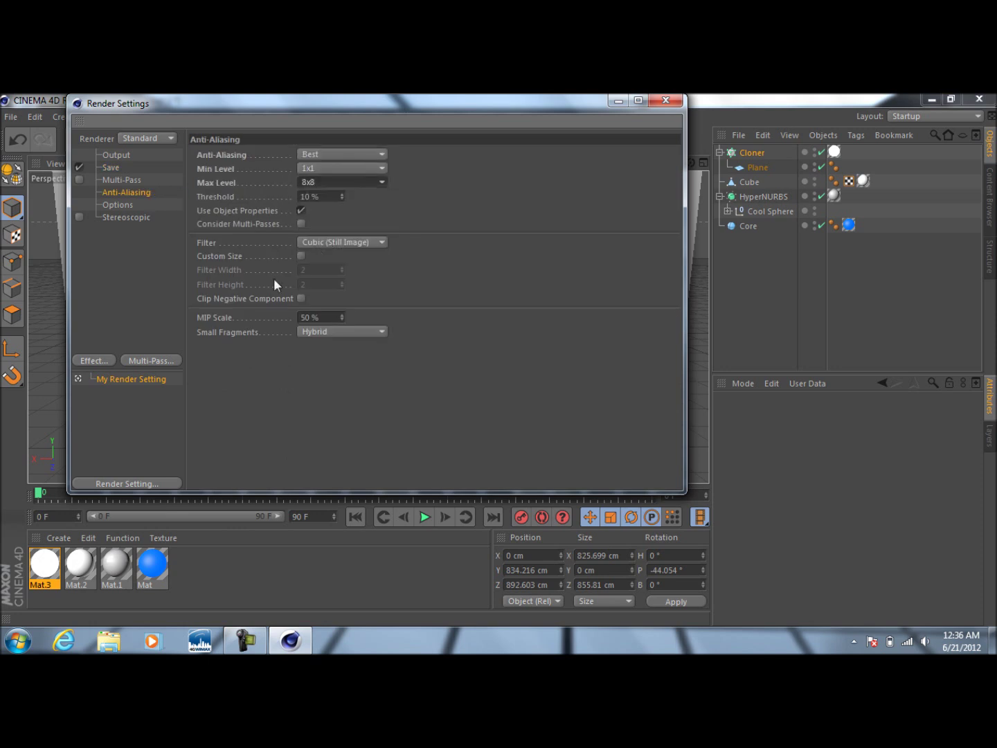
# Add Ambient Occlusion and Global Illumination to the render settings, with GI mode IR + QMC (Still Image)
pyautogui.click(93, 362)
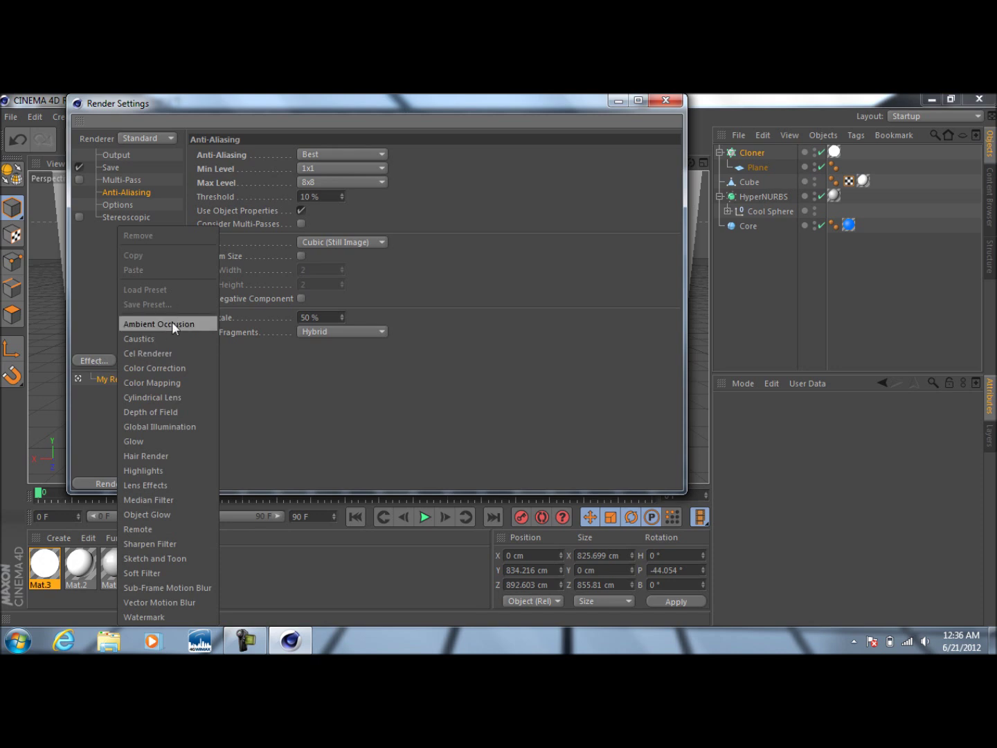
pyautogui.click(172, 321)
pyautogui.click(93, 361)
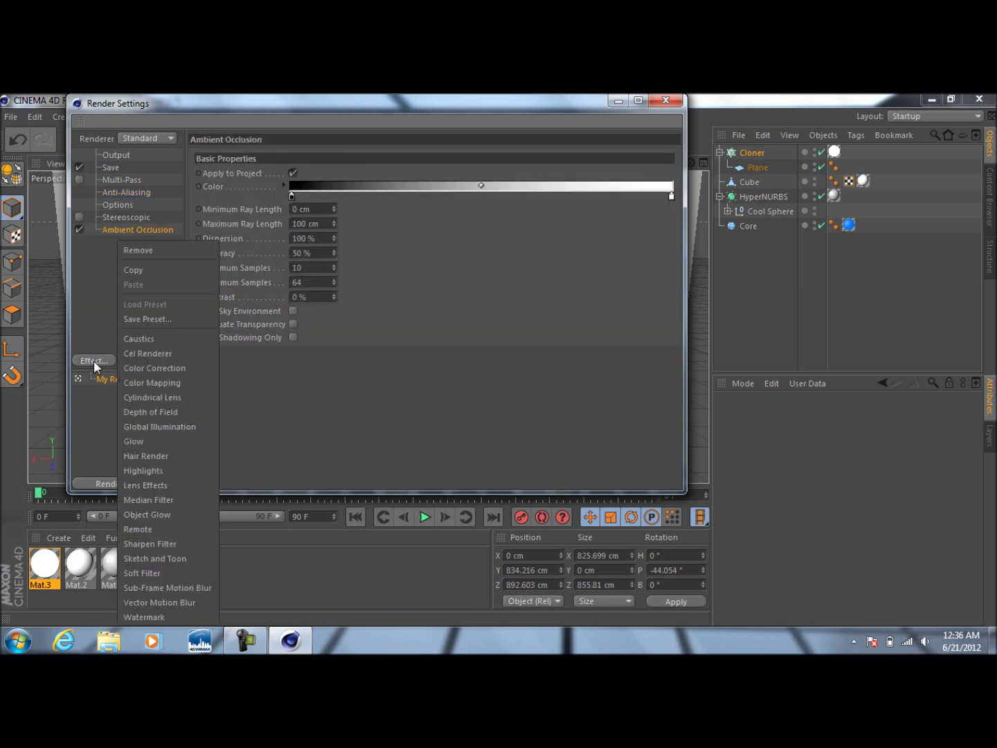
pyautogui.click(158, 424)
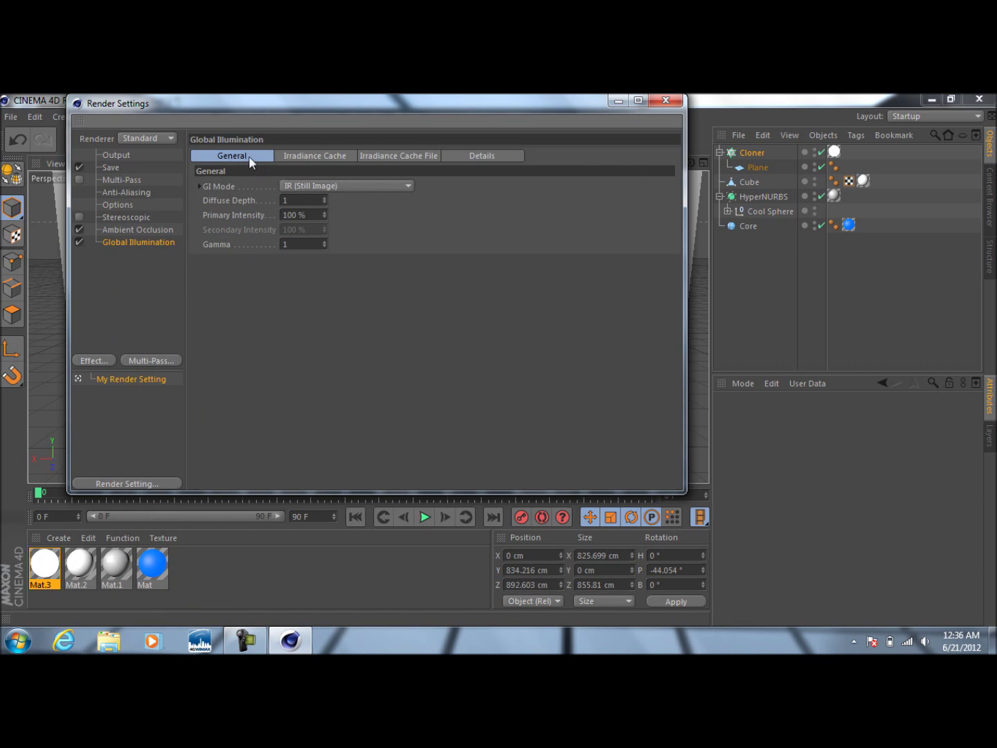
pyautogui.click(343, 187)
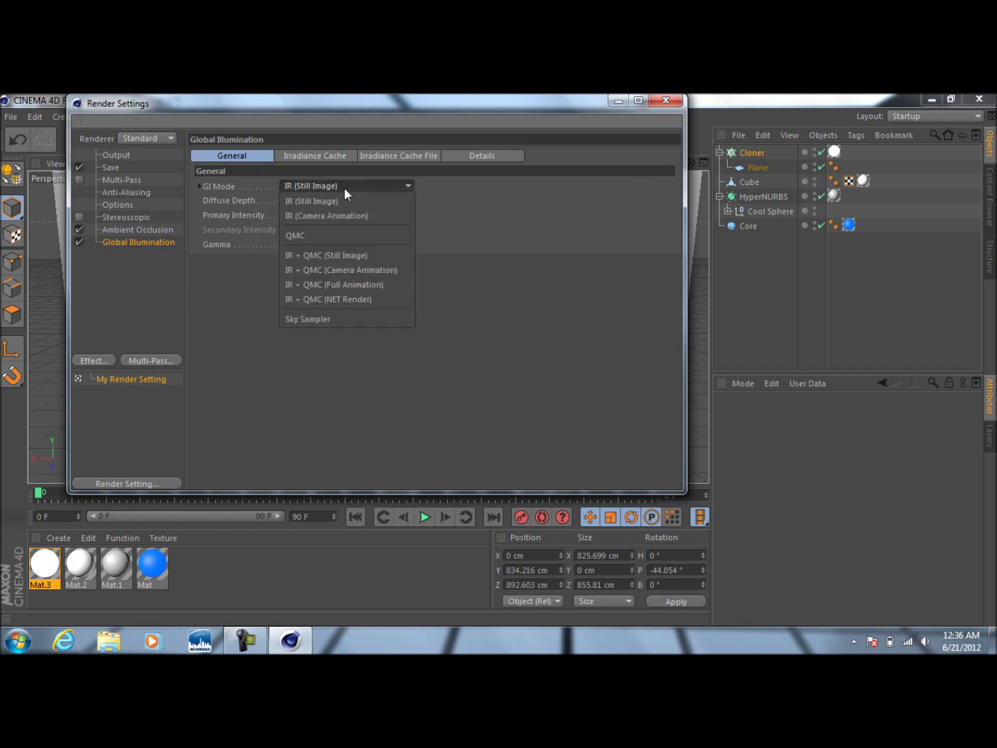
pyautogui.click(363, 256)
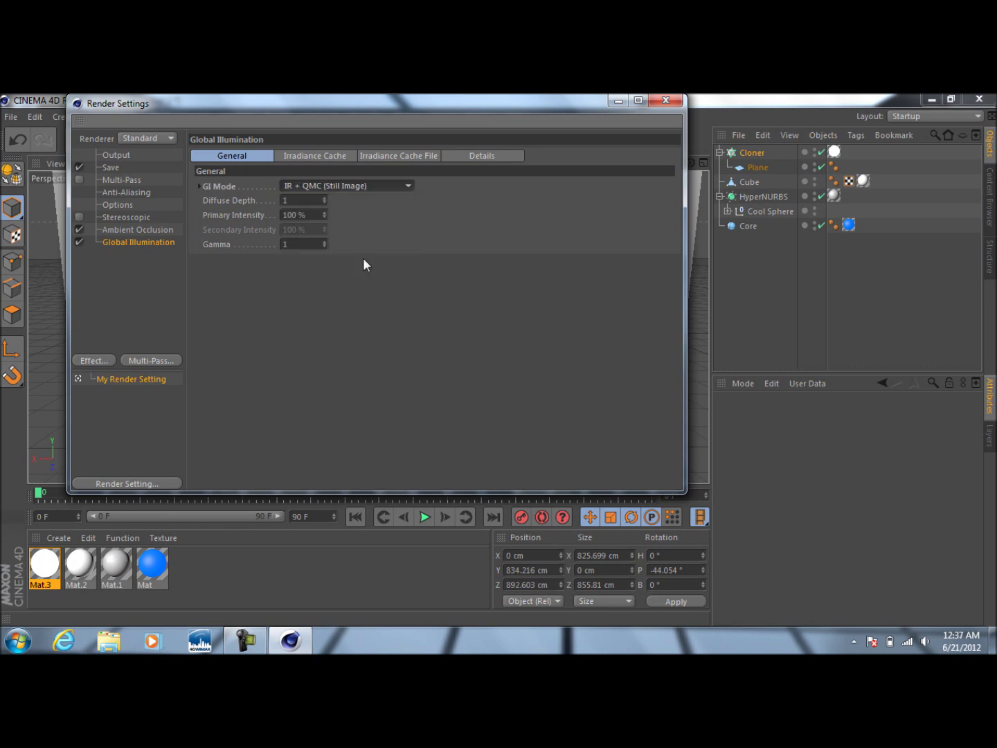
# Set the irradiance cache's stochastic samples and record density to Low, and bring the view closer to the sphere
pyautogui.click(319, 158)
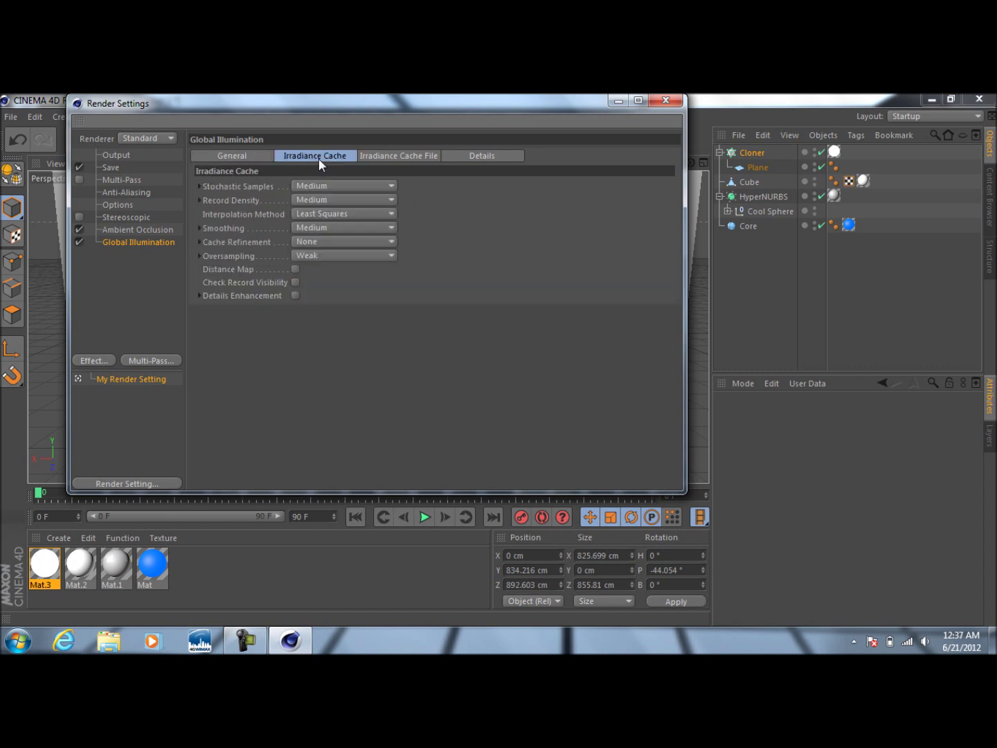
pyautogui.click(333, 184)
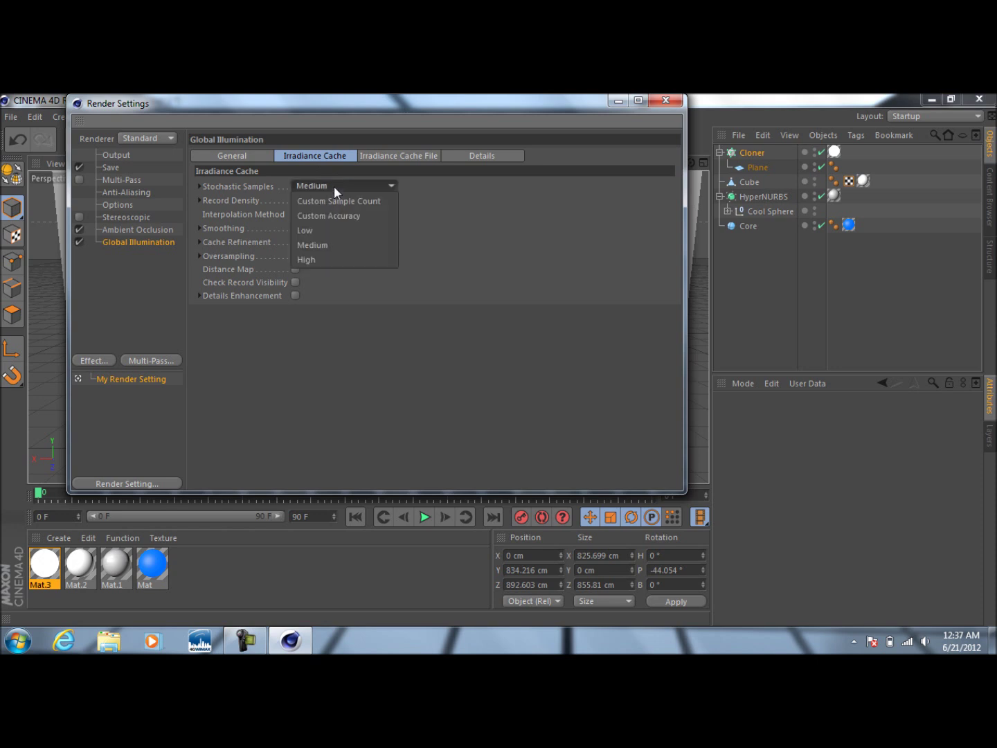
pyautogui.click(316, 229)
pyautogui.click(339, 199)
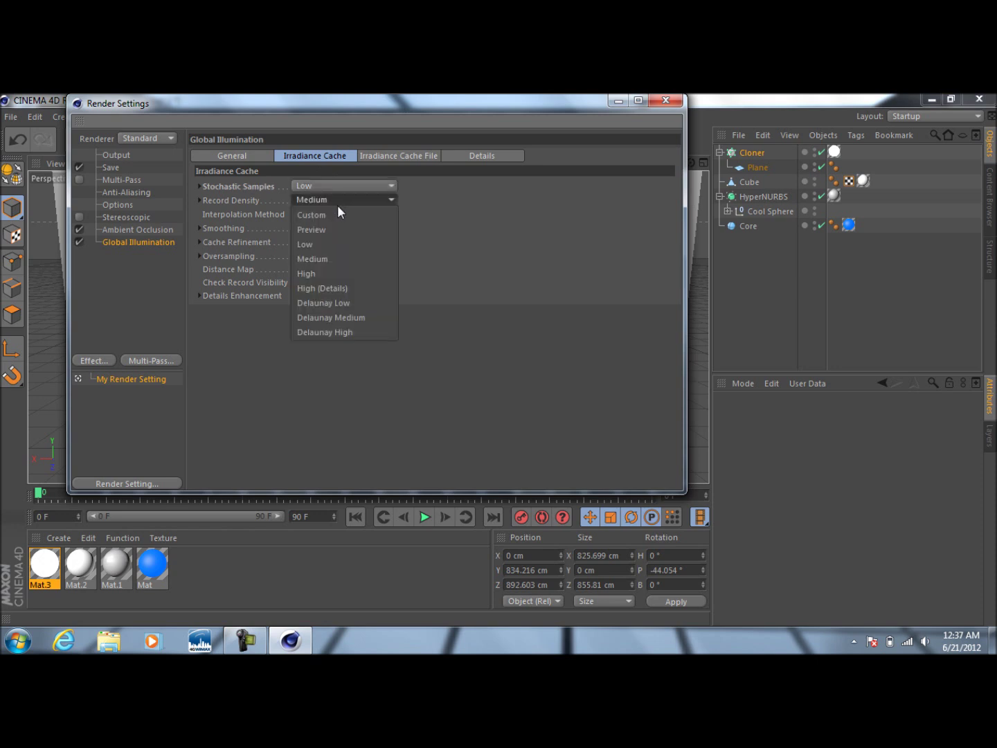
pyautogui.click(344, 240)
pyautogui.click(666, 100)
pyautogui.moveTo(678, 162); pyautogui.dragTo(661, 165)
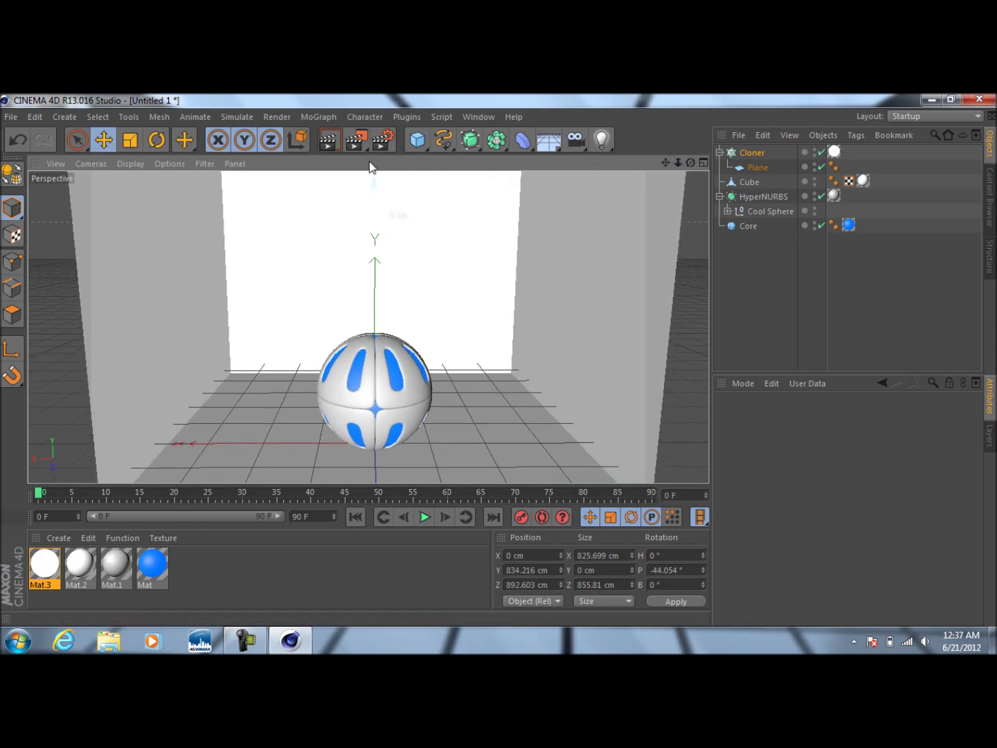
# Render the perspective view to preview the sphere and its lighting in the cube
pyautogui.click(328, 139)
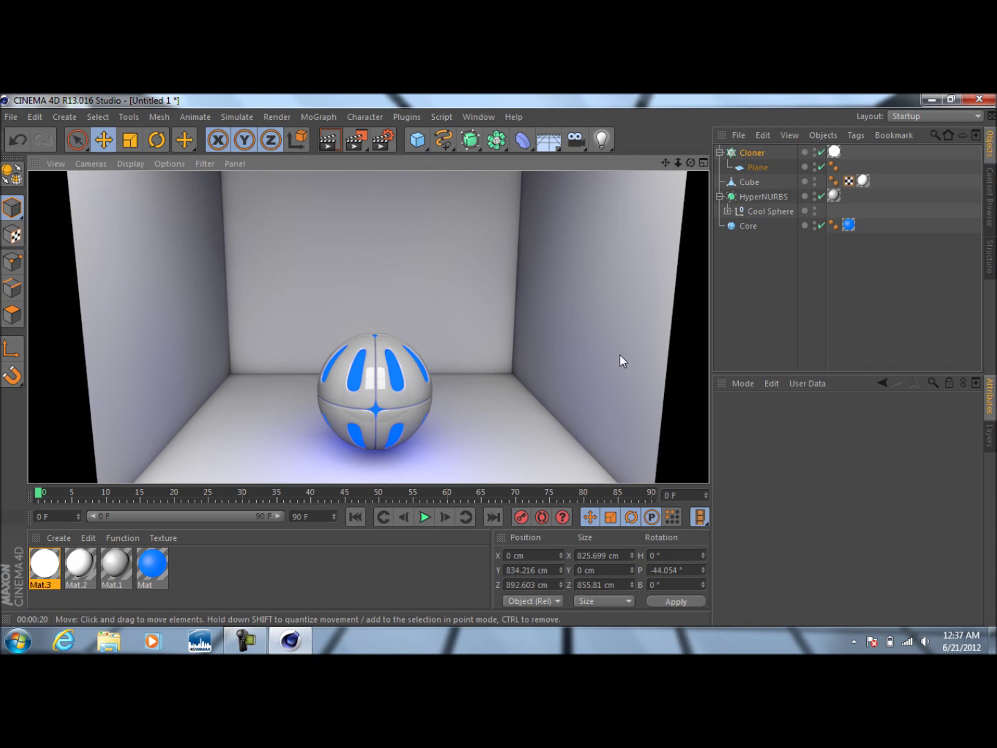
pyautogui.click(786, 298)
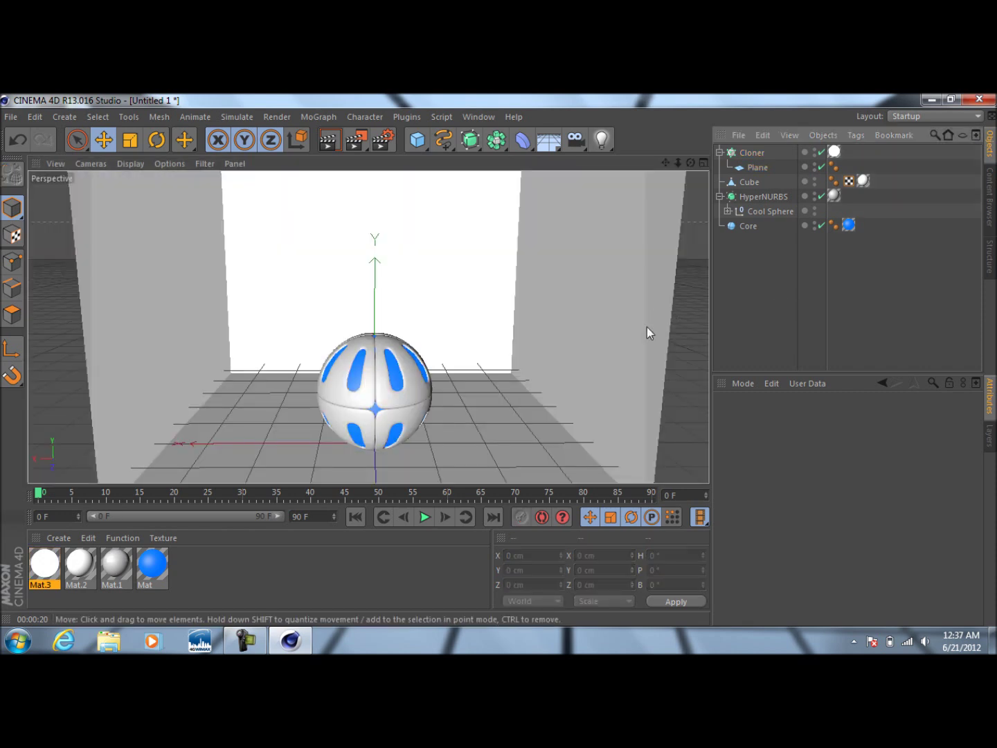
pyautogui.keyDown('alt'); pyautogui.moveTo(646, 329); pyautogui.dragTo(618, 327); pyautogui.keyUp('alt')
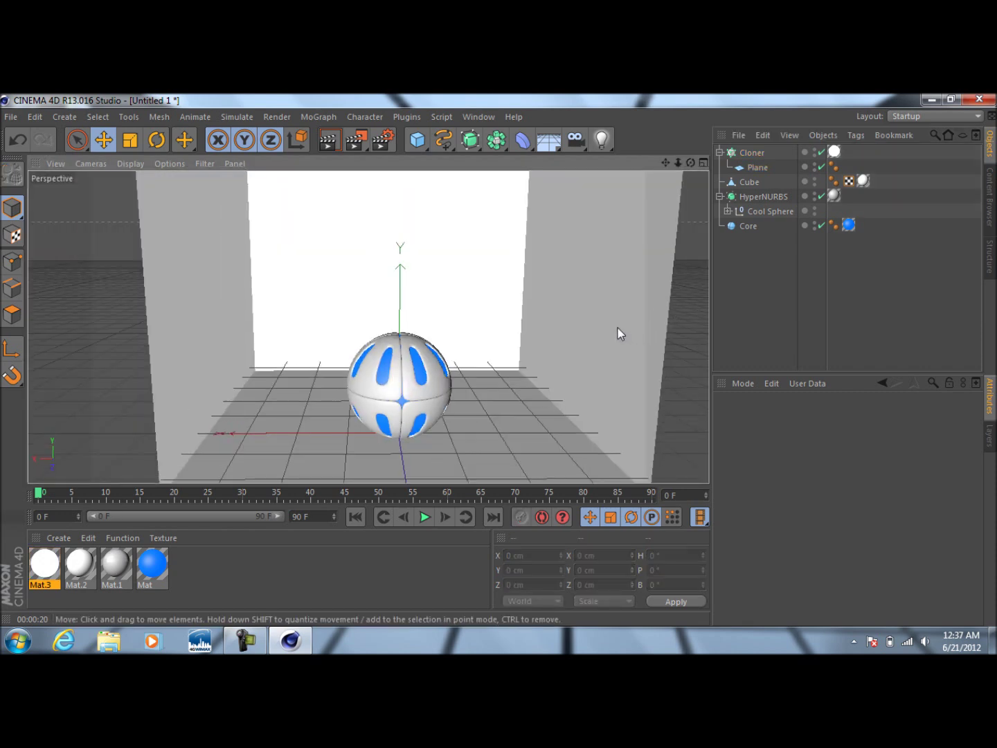
pyautogui.click(760, 197)
pyautogui.moveTo(402, 289); pyautogui.dragTo(402, 270)
pyautogui.click(43, 120)
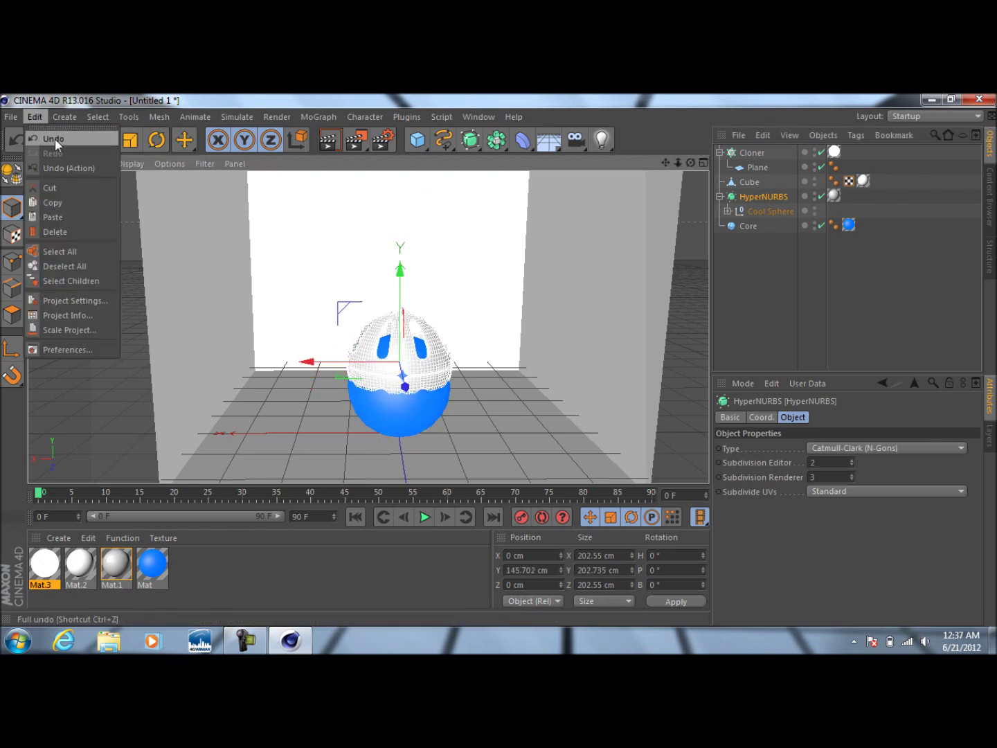
pyautogui.click(52, 136)
# Raise the HyperNURBS shell and the Core together to a height of about 246 cm above the floor
pyautogui.click(886, 232)
pyautogui.moveTo(886, 232); pyautogui.dragTo(714, 199)
pyautogui.moveTo(405, 302); pyautogui.dragTo(415, 233)
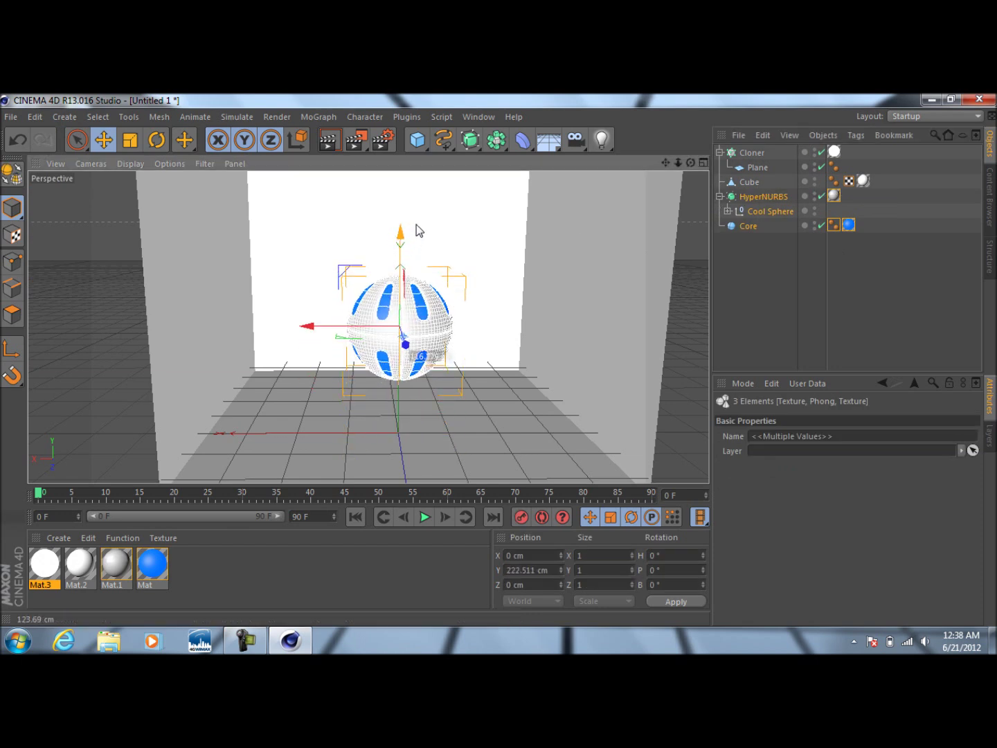
pyautogui.click(663, 275)
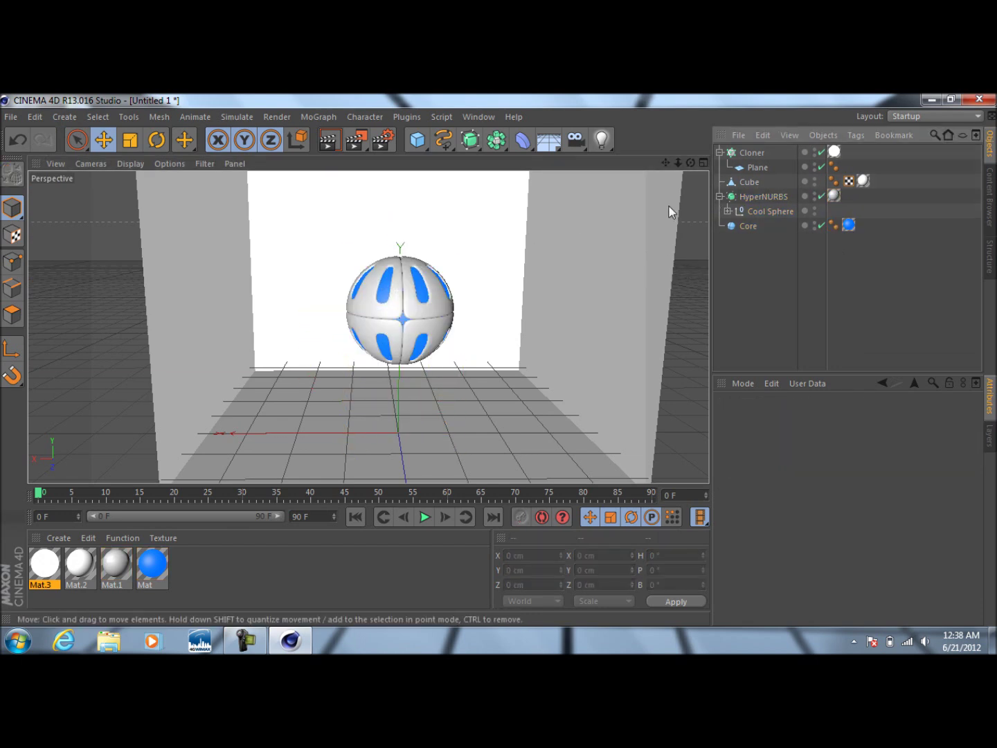
# Widen the Cloner's grid of luminous planes to about 596 cm in X and 610 cm in Z
pyautogui.moveTo(690, 163); pyautogui.dragTo(617, 207)
pyautogui.scroll(-3, 570, 263)
pyautogui.click(619, 207)
pyautogui.moveTo(612, 262); pyautogui.dragTo(644, 263)
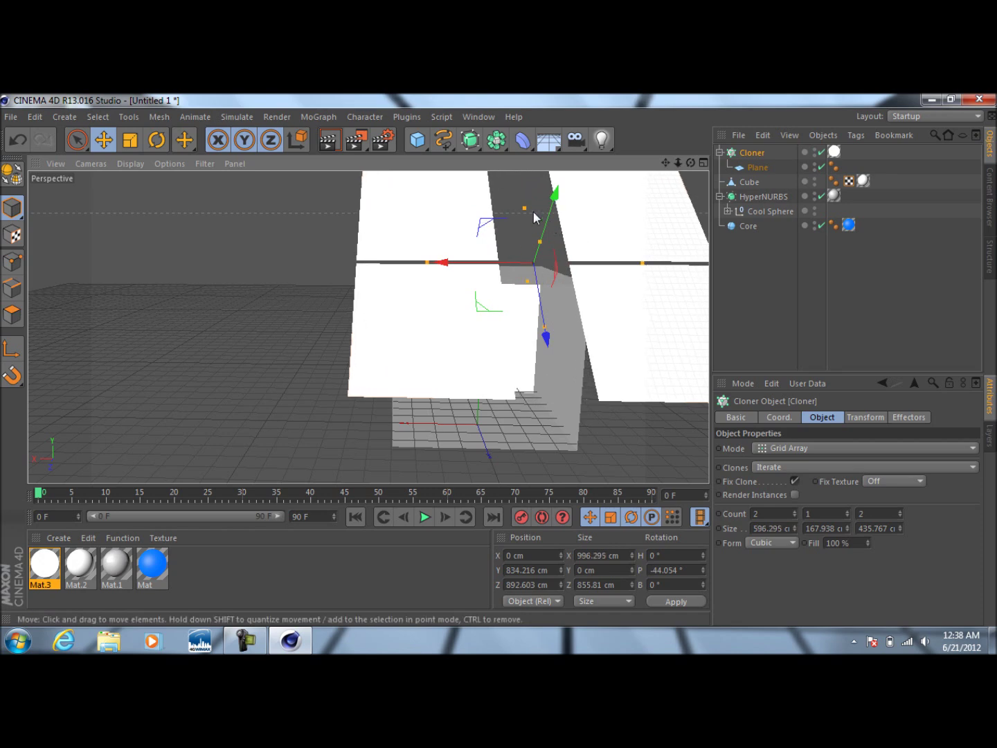
pyautogui.moveTo(527, 209); pyautogui.dragTo(531, 185)
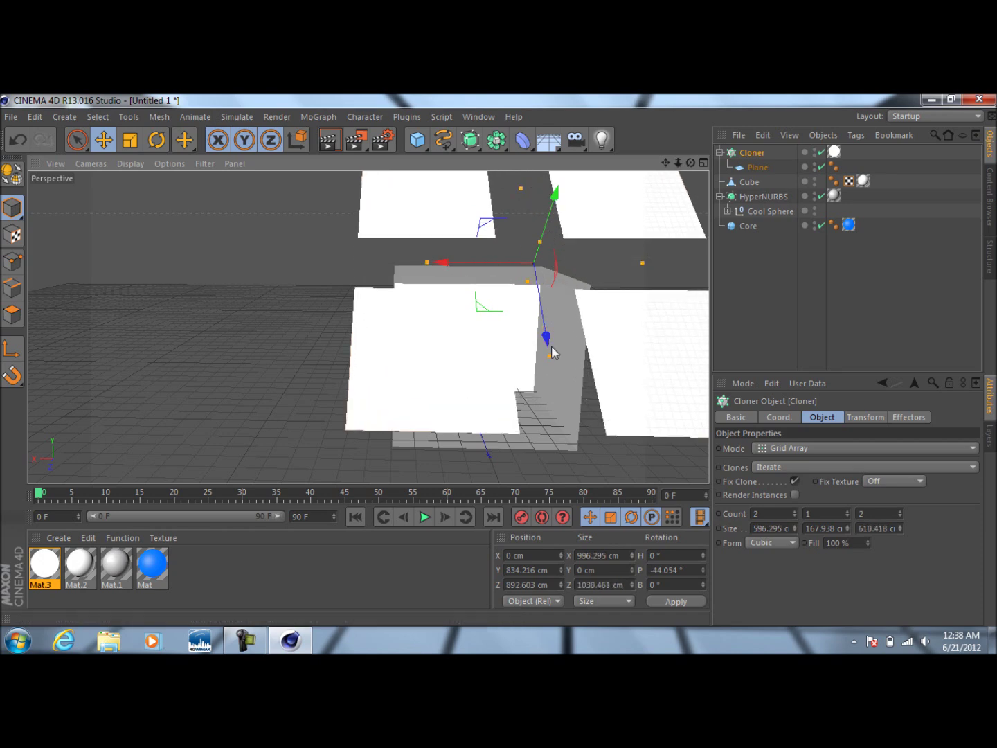
# Frame the raised sphere inside the cube and render the perspective view
pyautogui.scroll(2, 570, 340)
pyautogui.moveTo(665, 165); pyautogui.dragTo(436, 368)
pyautogui.scroll(2, 429, 251)
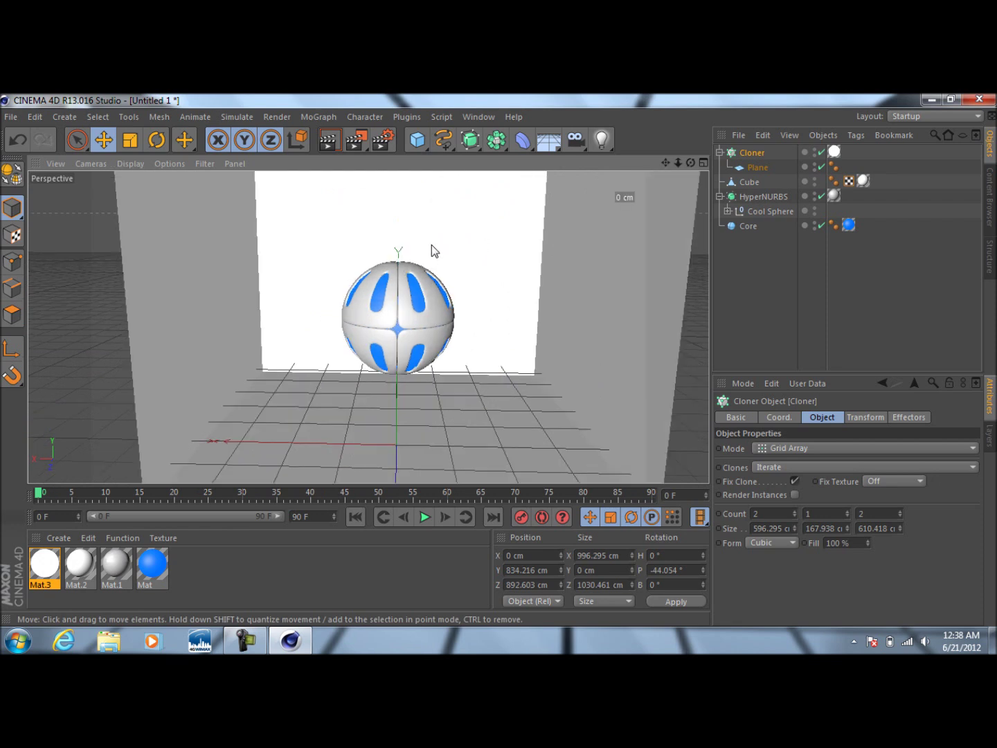
pyautogui.moveTo(667, 161)
pyautogui.mouseDown()
pyautogui.moveTo(676, 166)
pyautogui.moveTo(657, 165)
pyautogui.mouseUp()
pyautogui.click(329, 140)
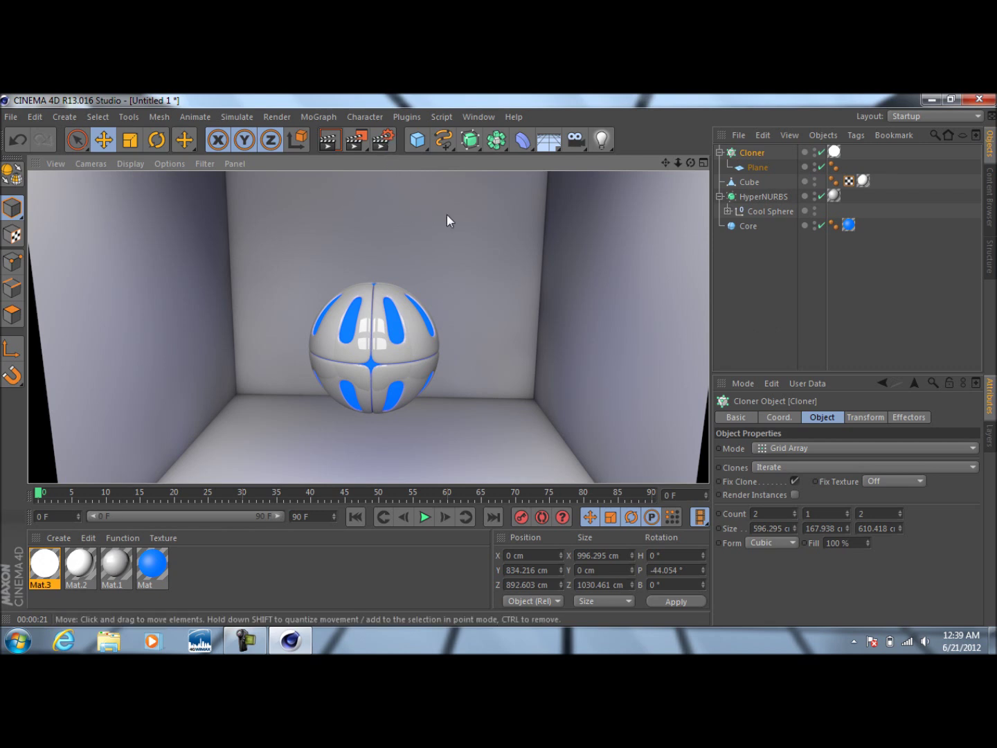
pyautogui.click(328, 118)
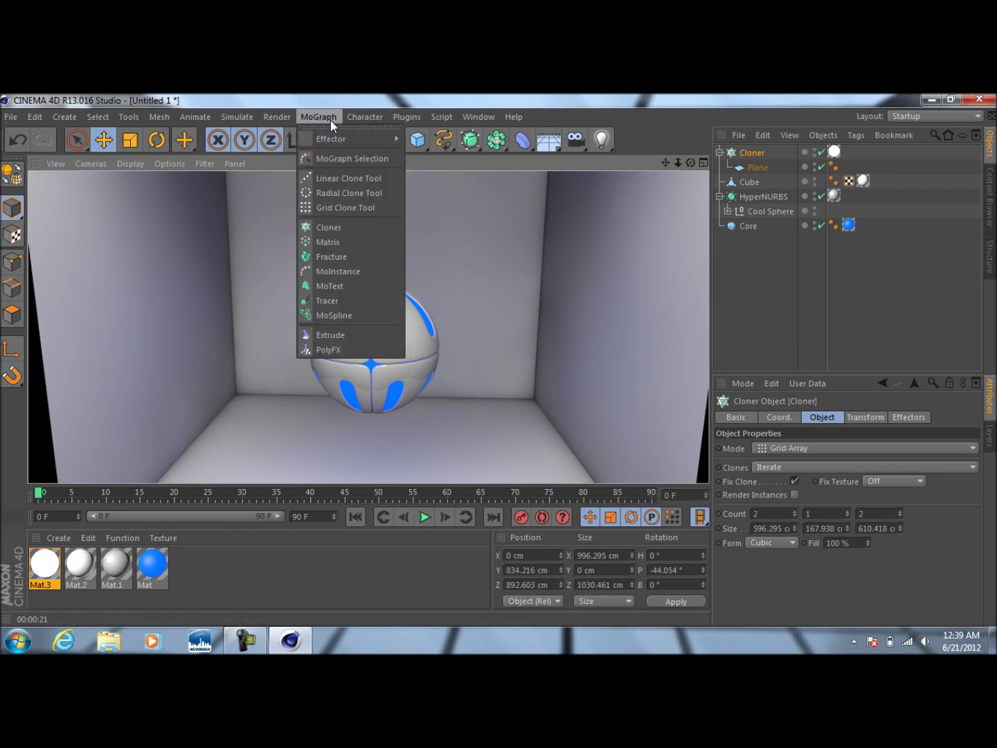
pyautogui.click(344, 284)
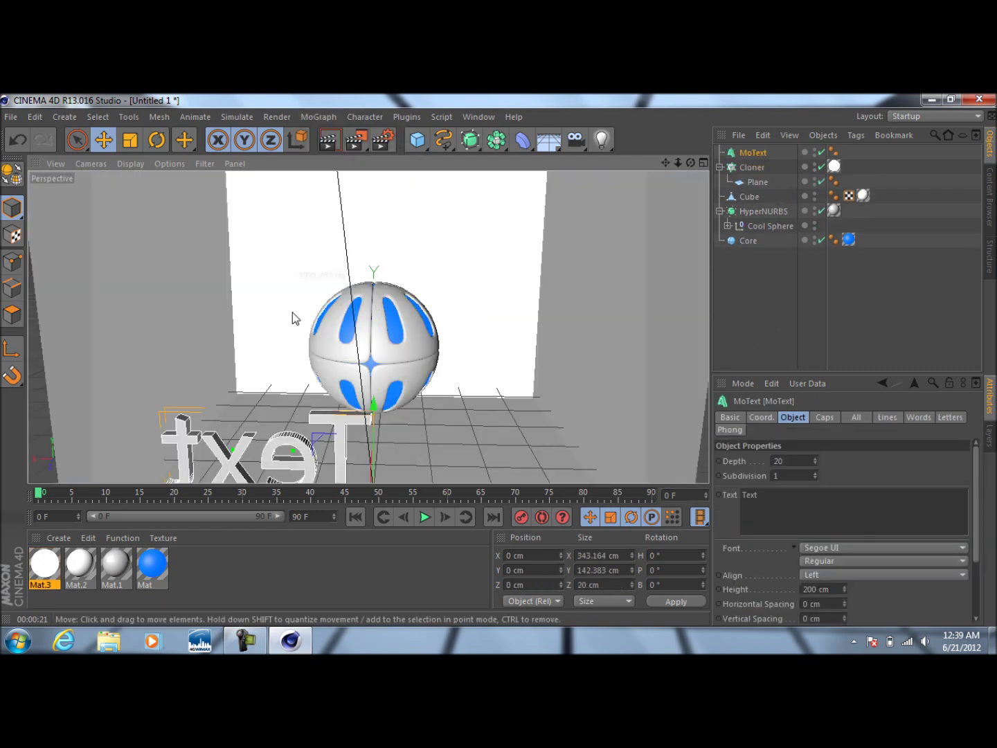
pyautogui.moveTo(374, 412); pyautogui.dragTo(415, 261)
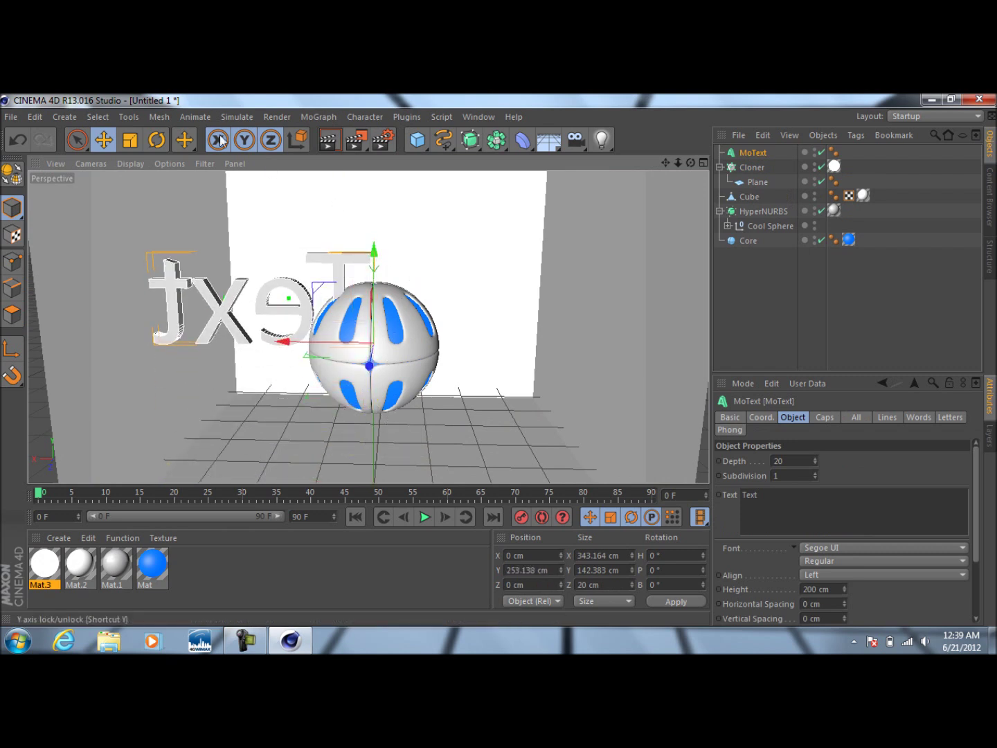
pyautogui.click(157, 140)
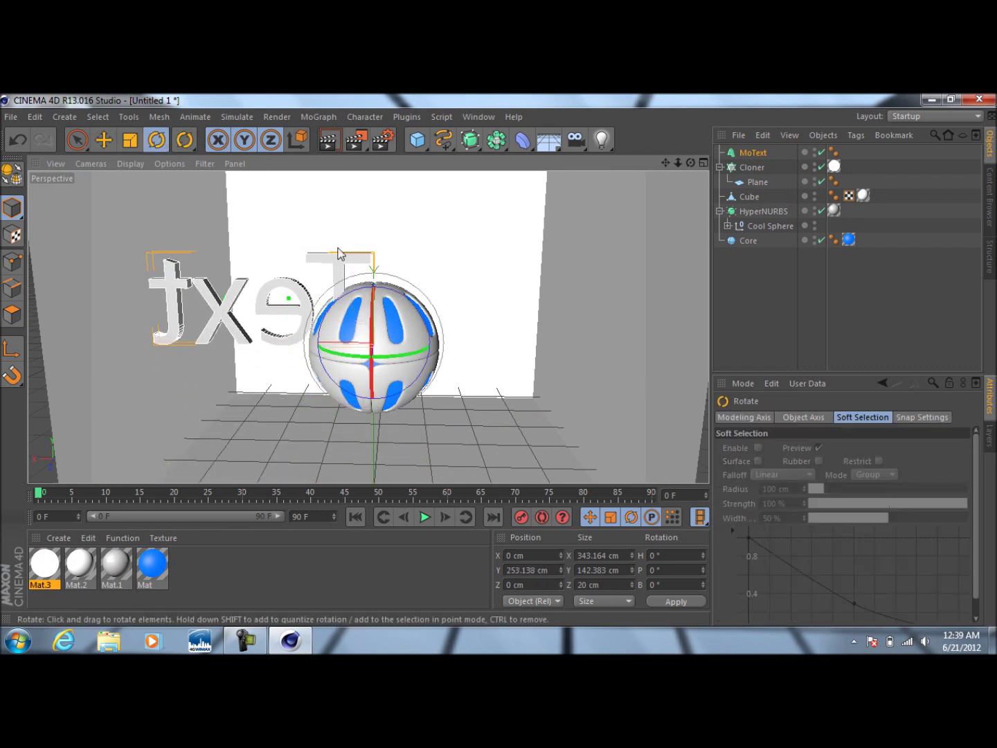
pyautogui.click(756, 153)
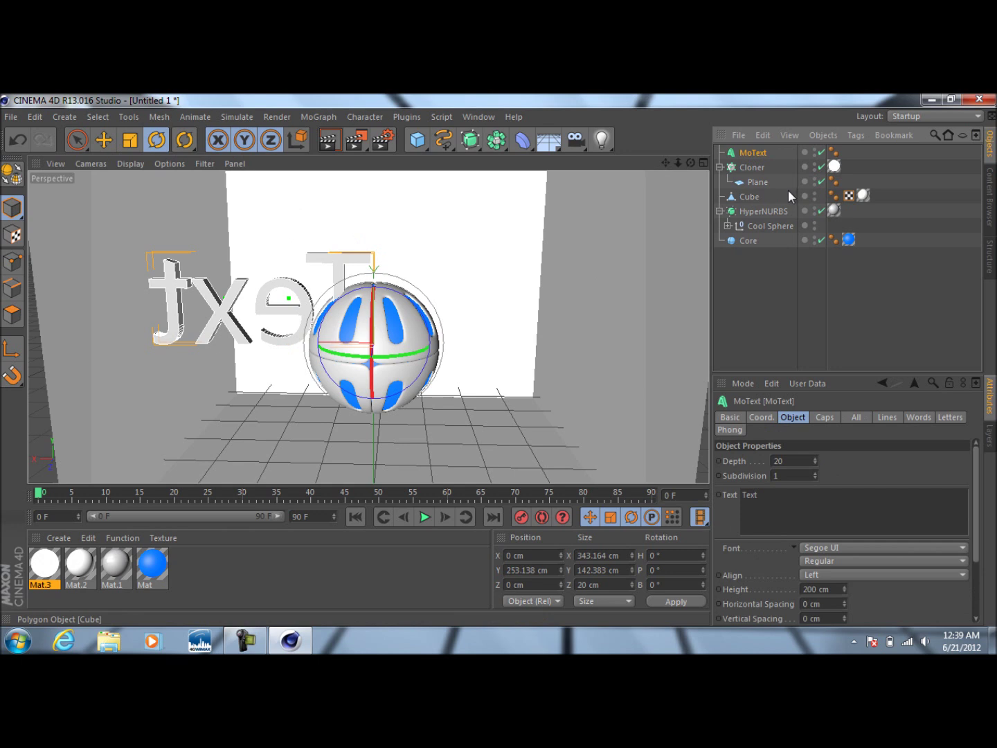
pyautogui.press('Delete')
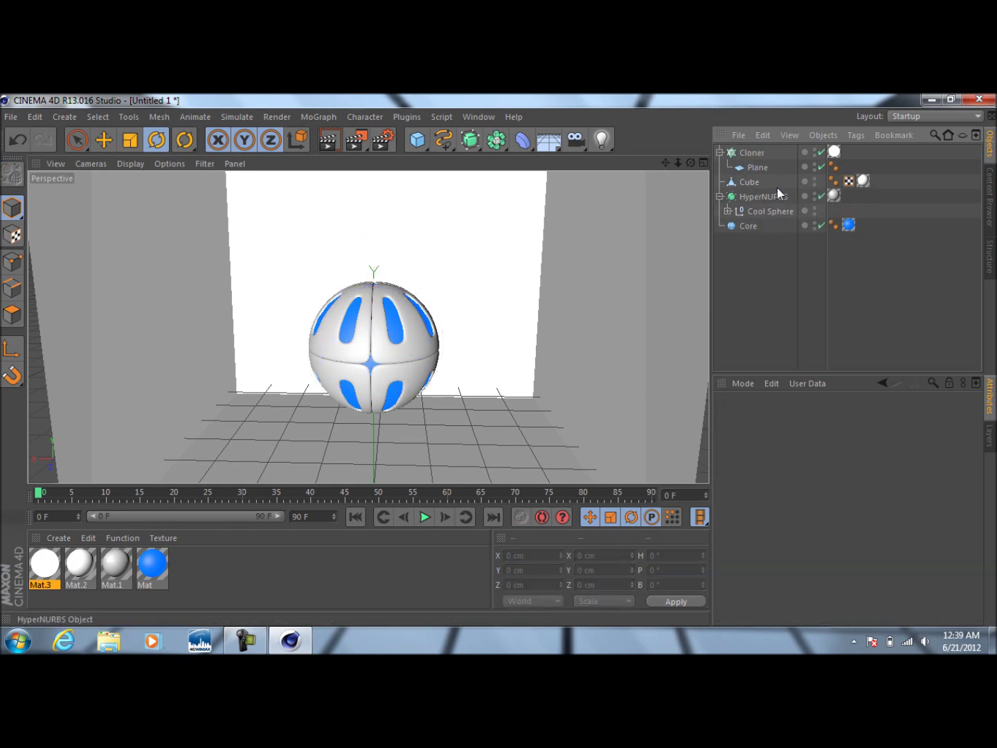
# Start another preview render of the perspective view and add a Sky object to the scene
pyautogui.click(330, 141)
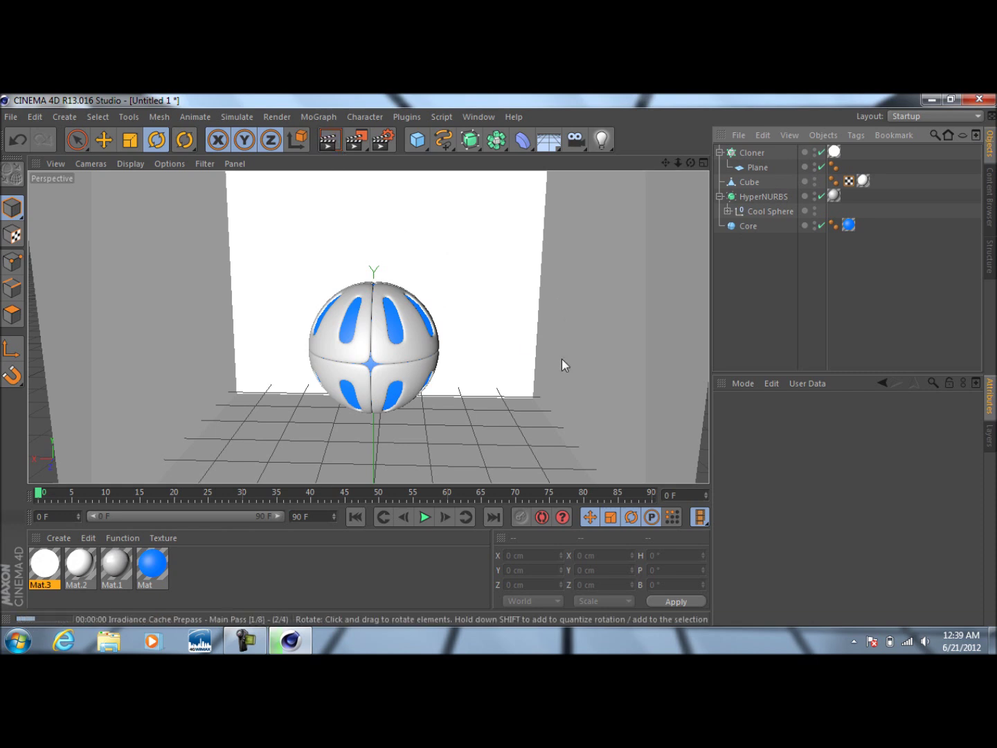
pyautogui.click(560, 359)
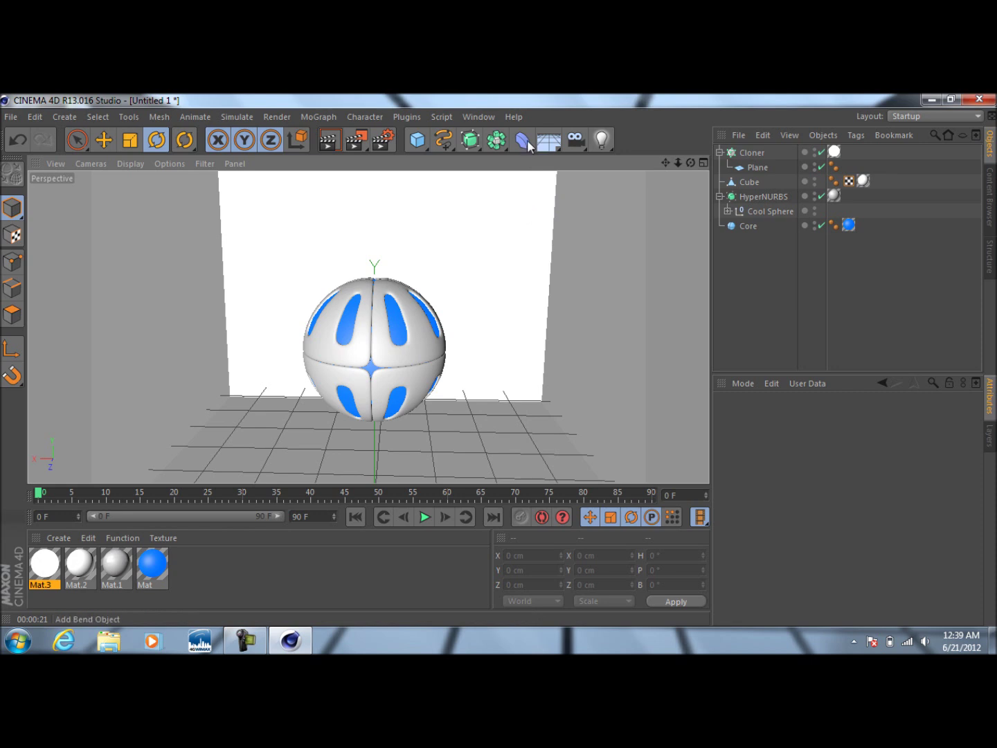
pyautogui.click(549, 141)
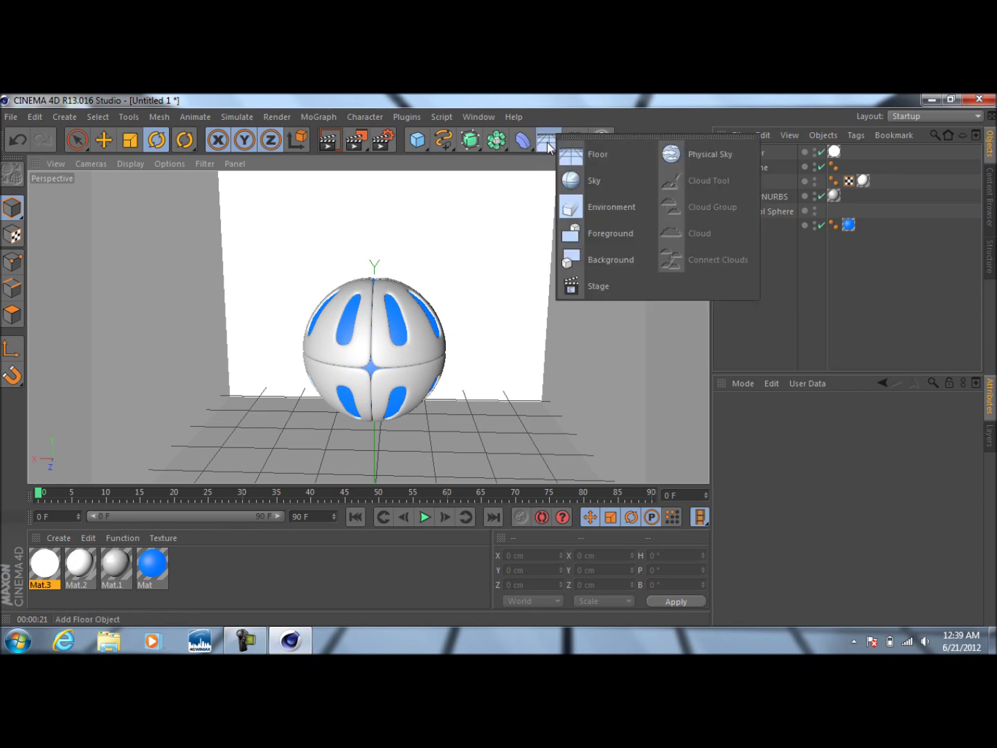
pyautogui.click(599, 181)
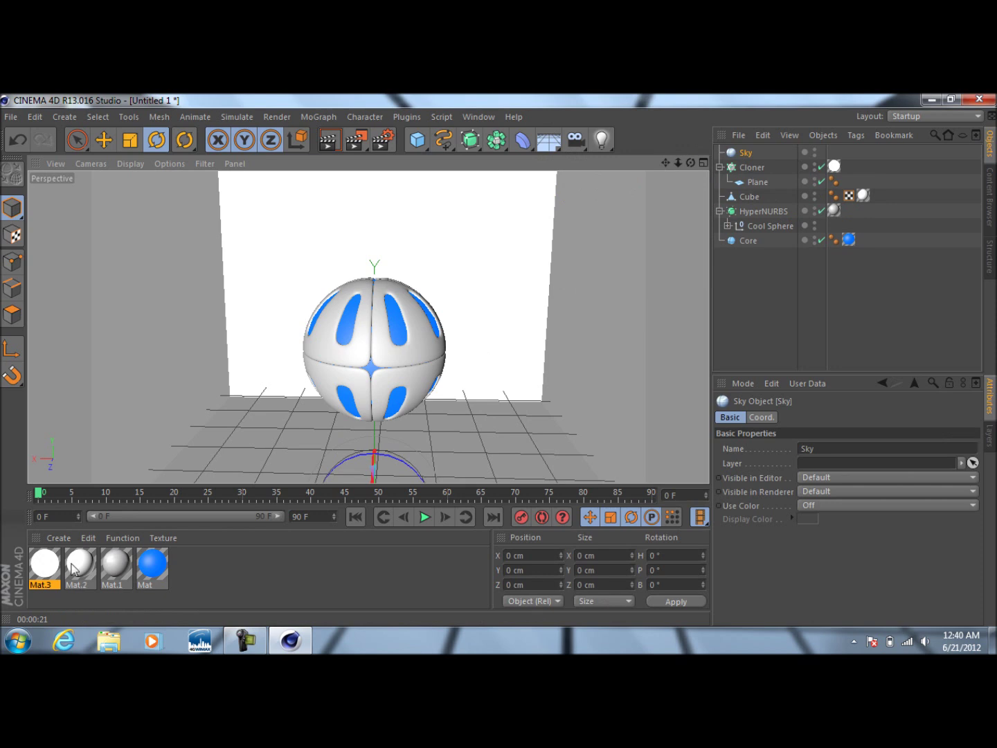
# Load the Prime HDRI 014 material preset and render the perspective view
pyautogui.click(59, 538)
pyautogui.moveTo(92, 502)
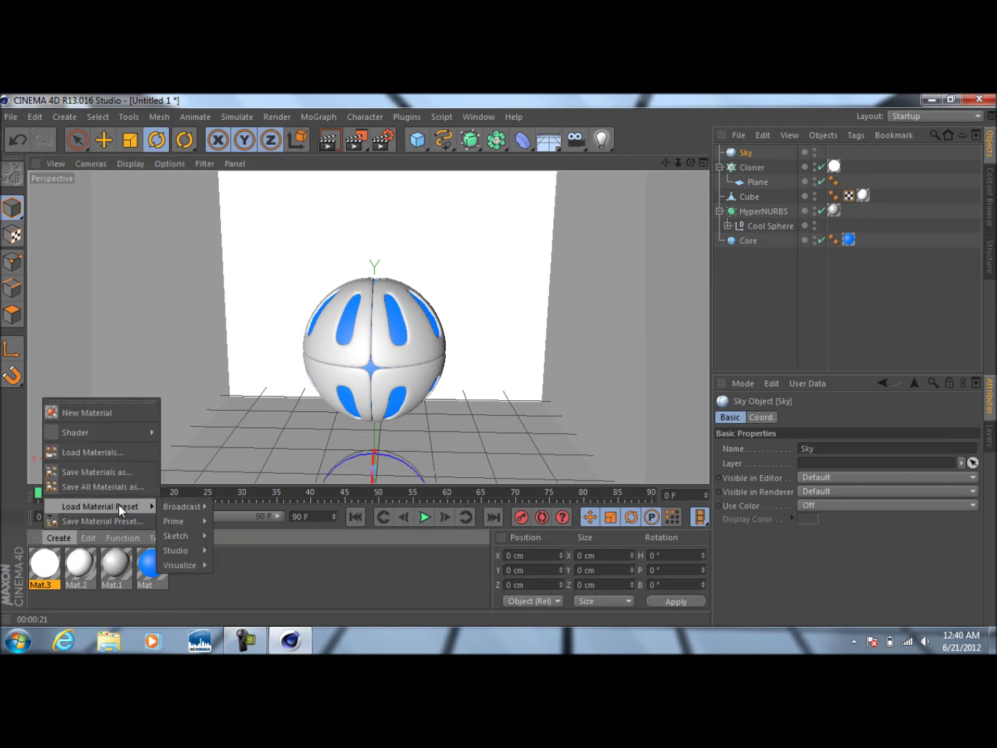
pyautogui.moveTo(182, 522)
pyautogui.moveTo(233, 521)
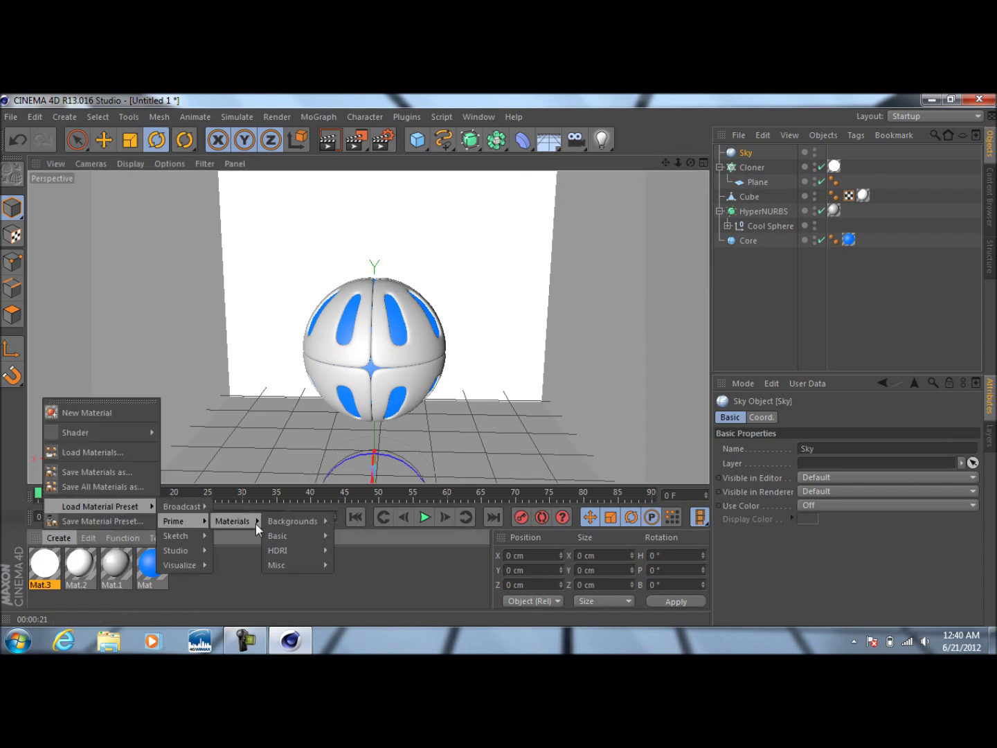
pyautogui.moveTo(304, 551)
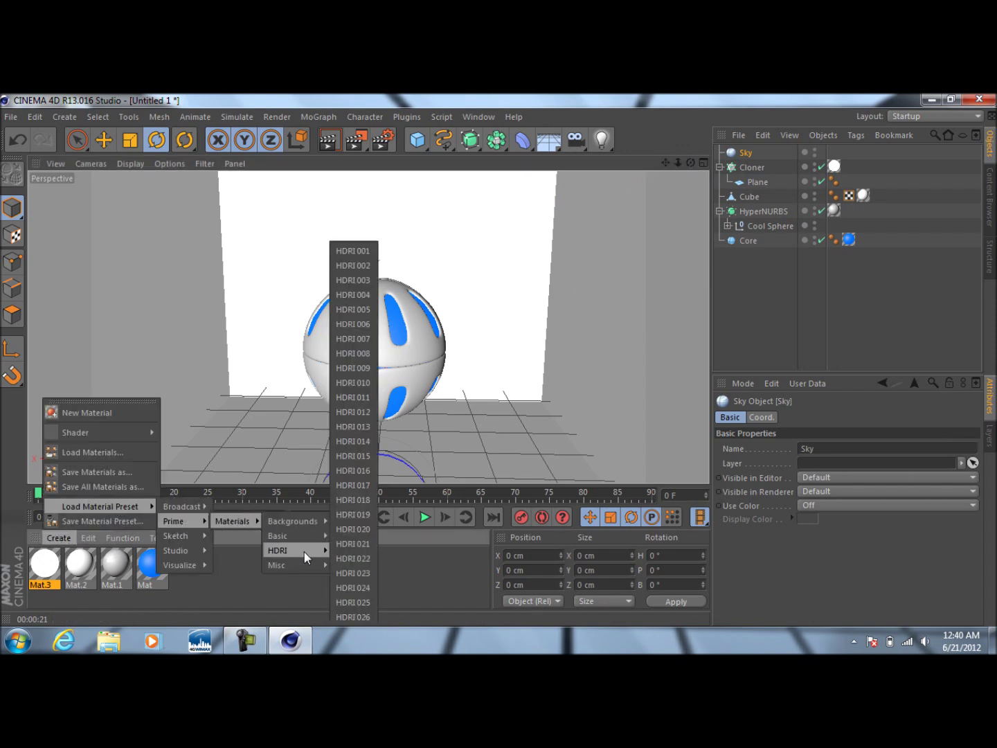
pyautogui.click(357, 442)
pyautogui.click(329, 140)
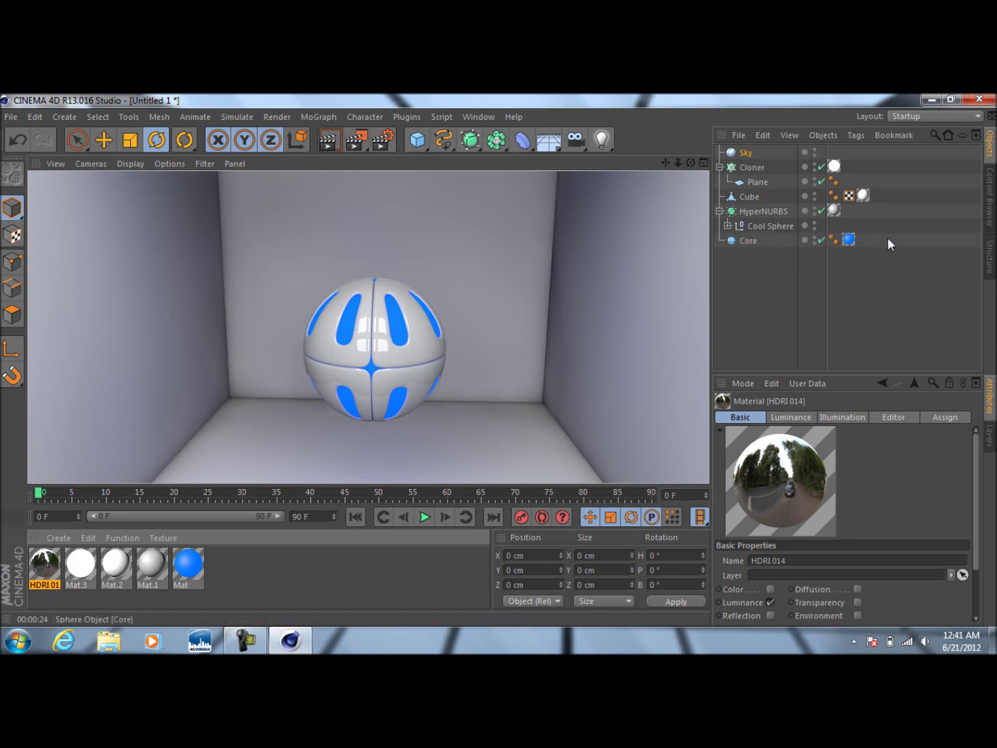
# Place the Core inside the Cool Sphere group together with the shells and collapse the group
pyautogui.click(727, 227)
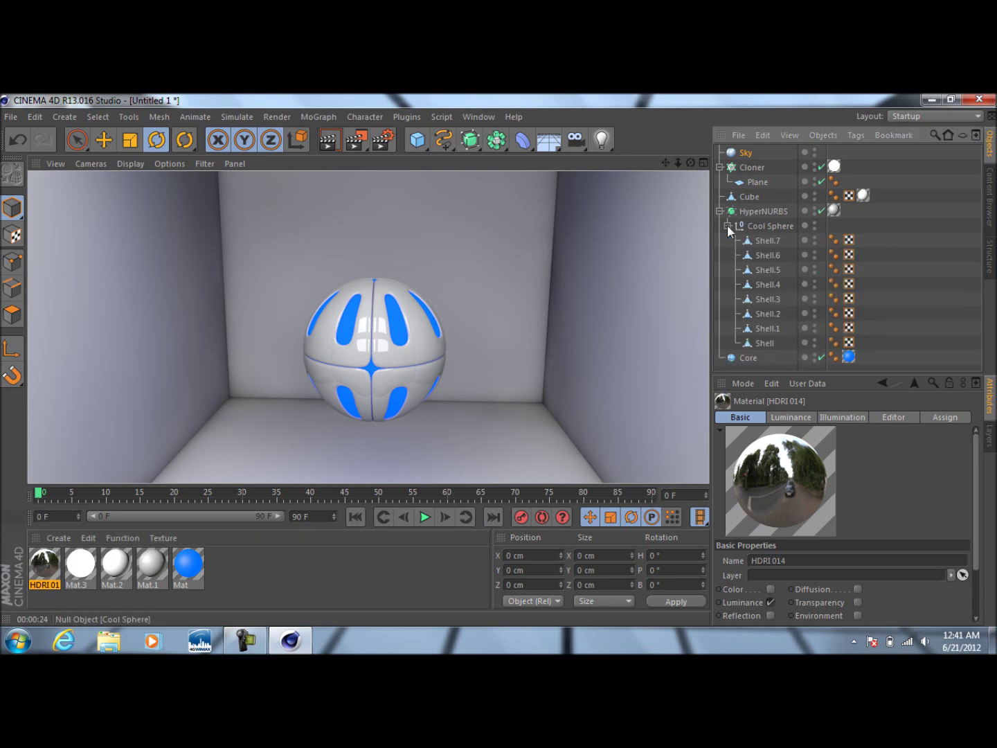
pyautogui.moveTo(748, 358); pyautogui.dragTo(770, 230)
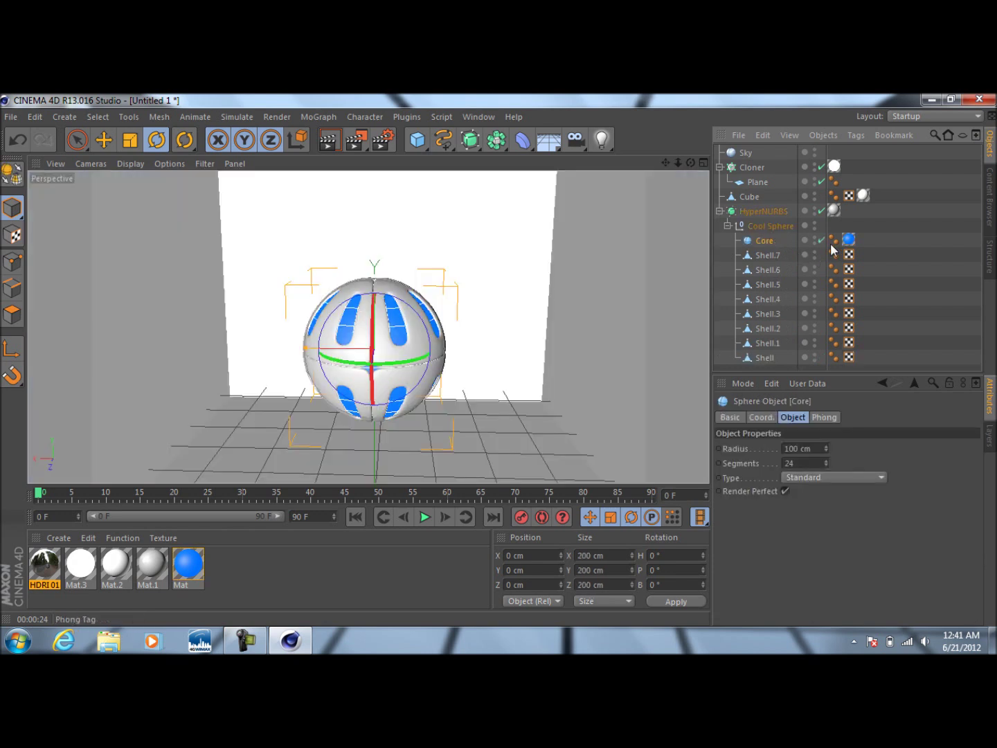
pyautogui.click(725, 230)
pyautogui.click(726, 225)
# Duplicate the HyperNURBS sphere and move the copy sideways to about -215 cm in X
pyautogui.click(738, 212)
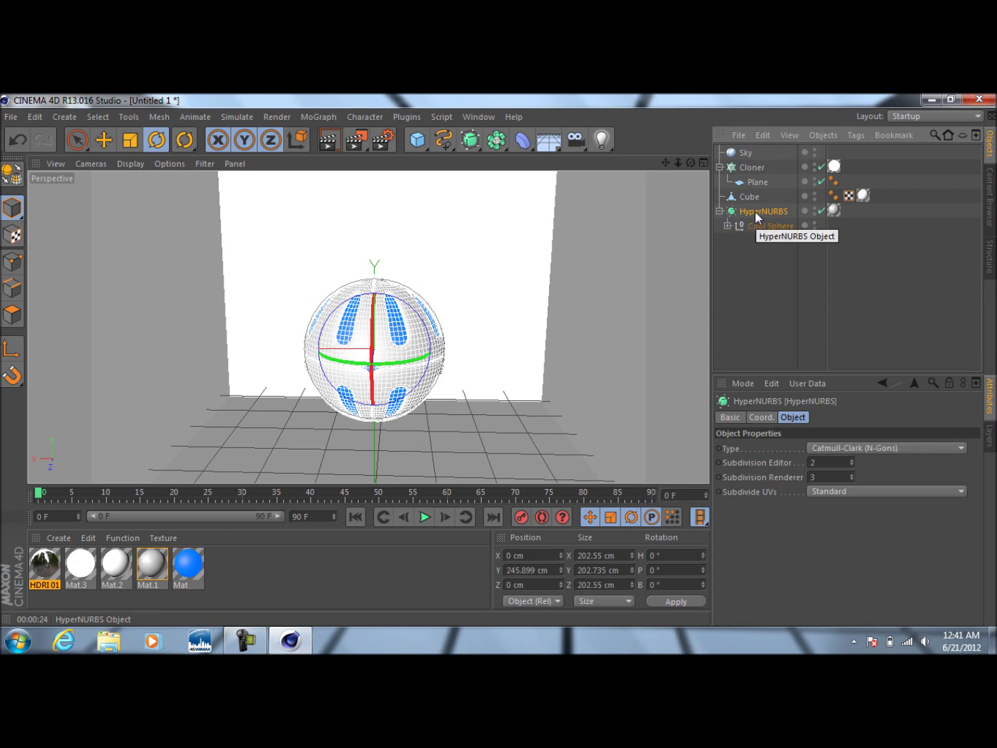
pyautogui.hotkey('ctrl', 'c')
pyautogui.hotkey('ctrl', 'v')
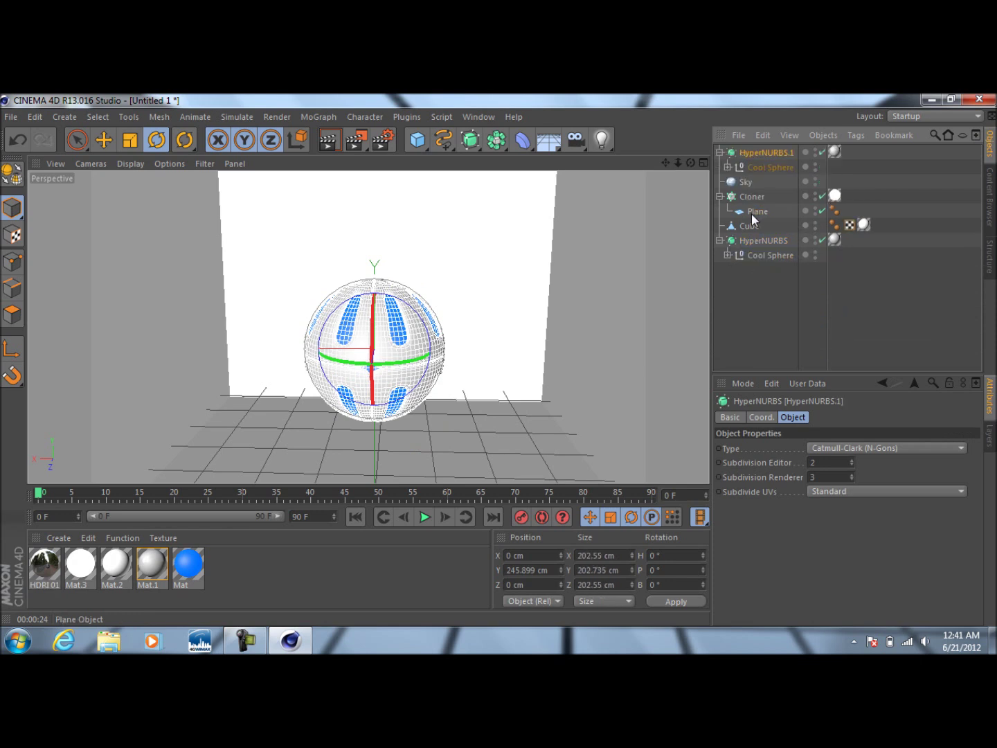
pyautogui.click(104, 140)
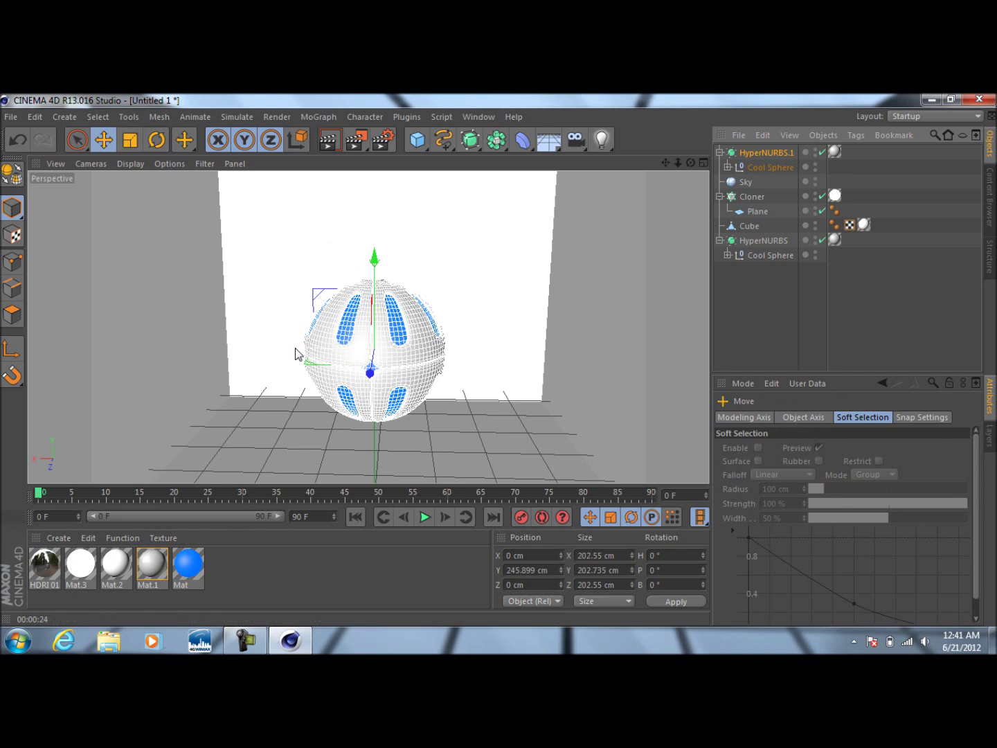
pyautogui.moveTo(279, 354); pyautogui.dragTo(431, 368)
# Offset the original sphere to the opposite side, bring the copy to about -186 cm in X, and render the view
pyautogui.click(757, 240)
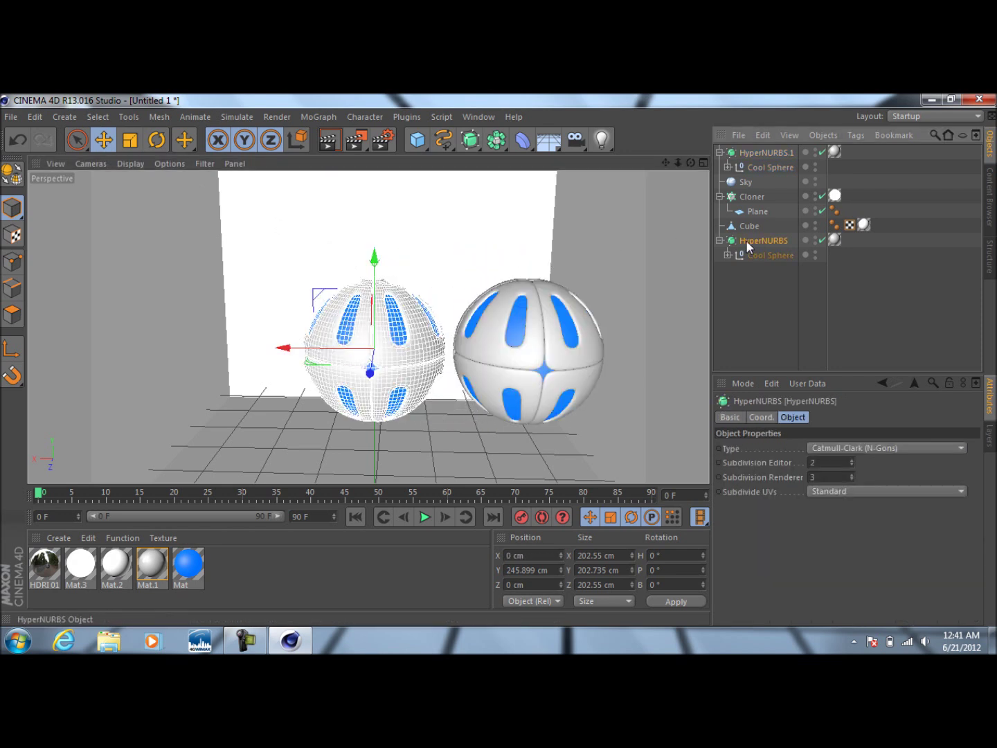
pyautogui.moveTo(348, 357); pyautogui.dragTo(280, 356)
pyautogui.click(746, 153)
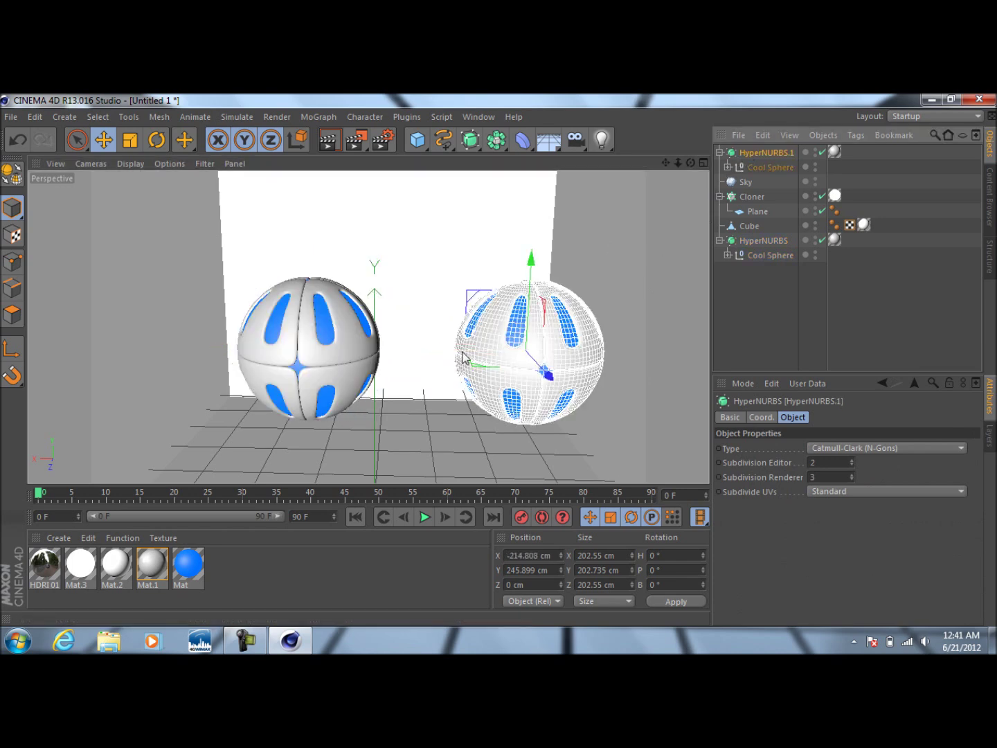
pyautogui.moveTo(460, 356); pyautogui.dragTo(439, 356)
pyautogui.click(327, 142)
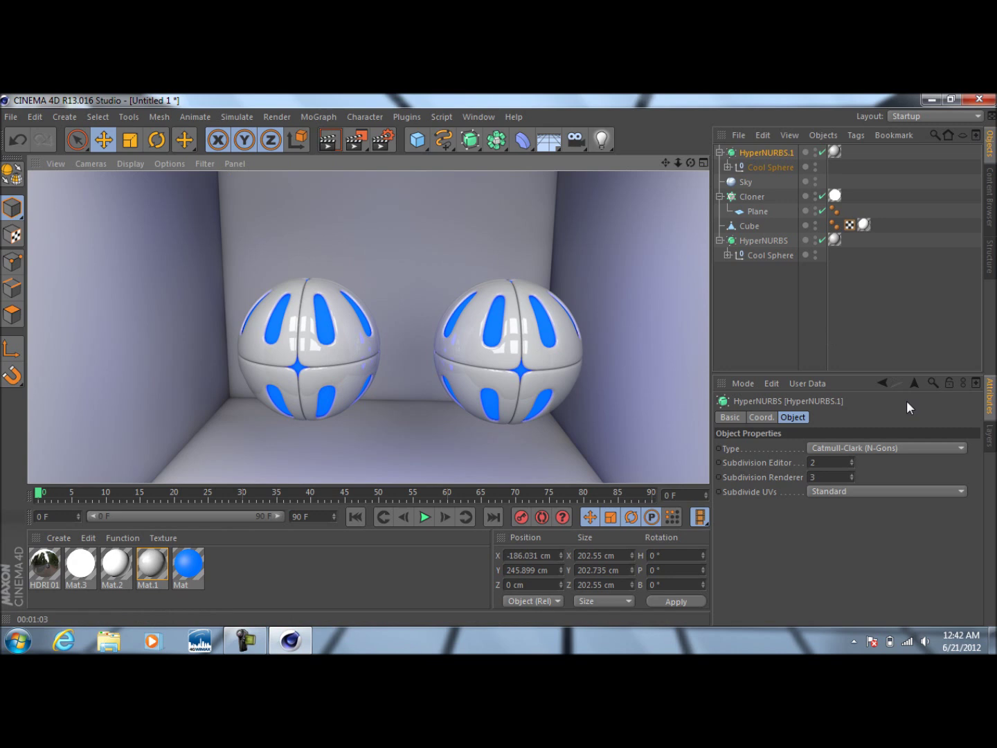